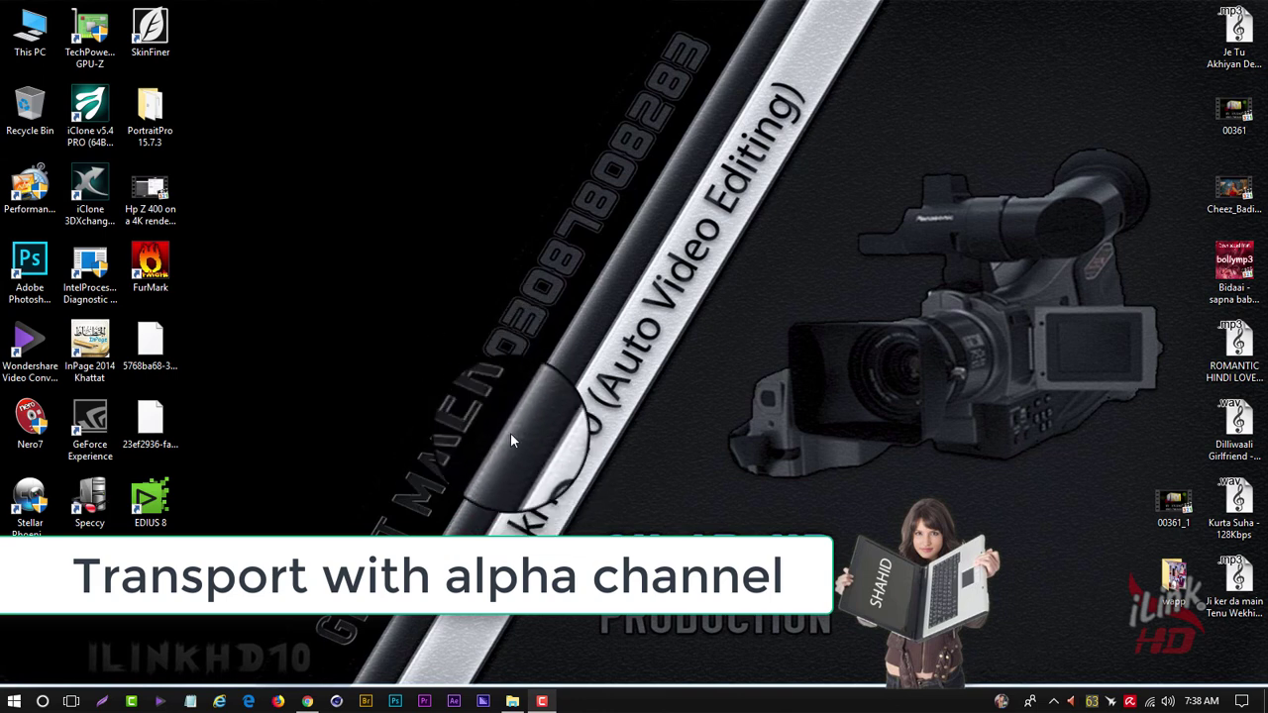
Step: Launch InPage 2014 and dismiss both HASP driver warnings
double_click(89, 342)
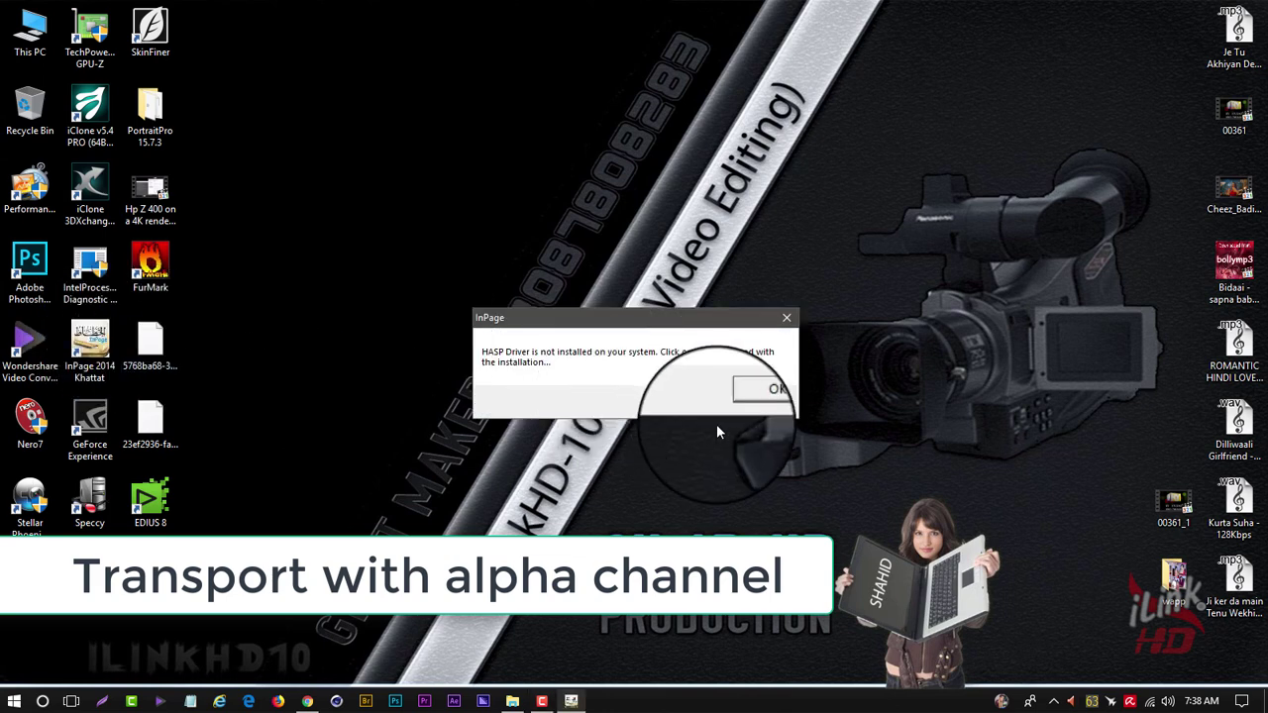
click(759, 402)
click(683, 399)
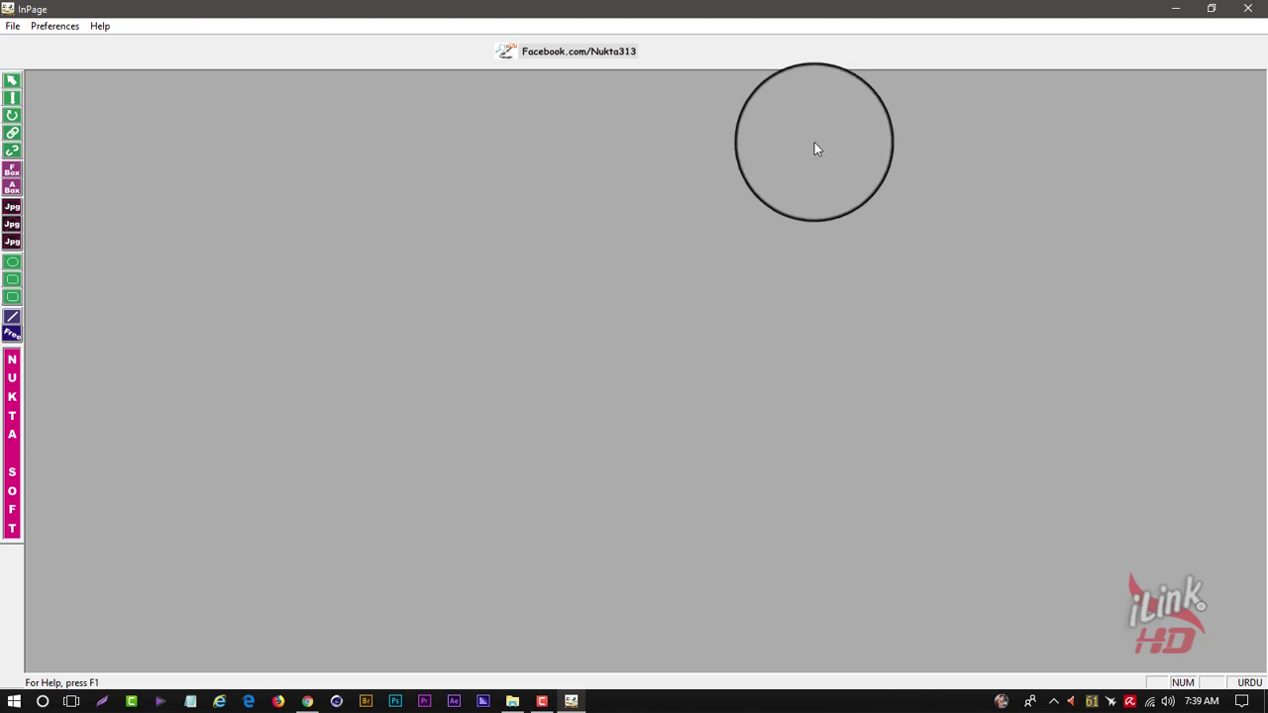
Step: Create a new blank landscape InPage document
click(14, 25)
click(37, 42)
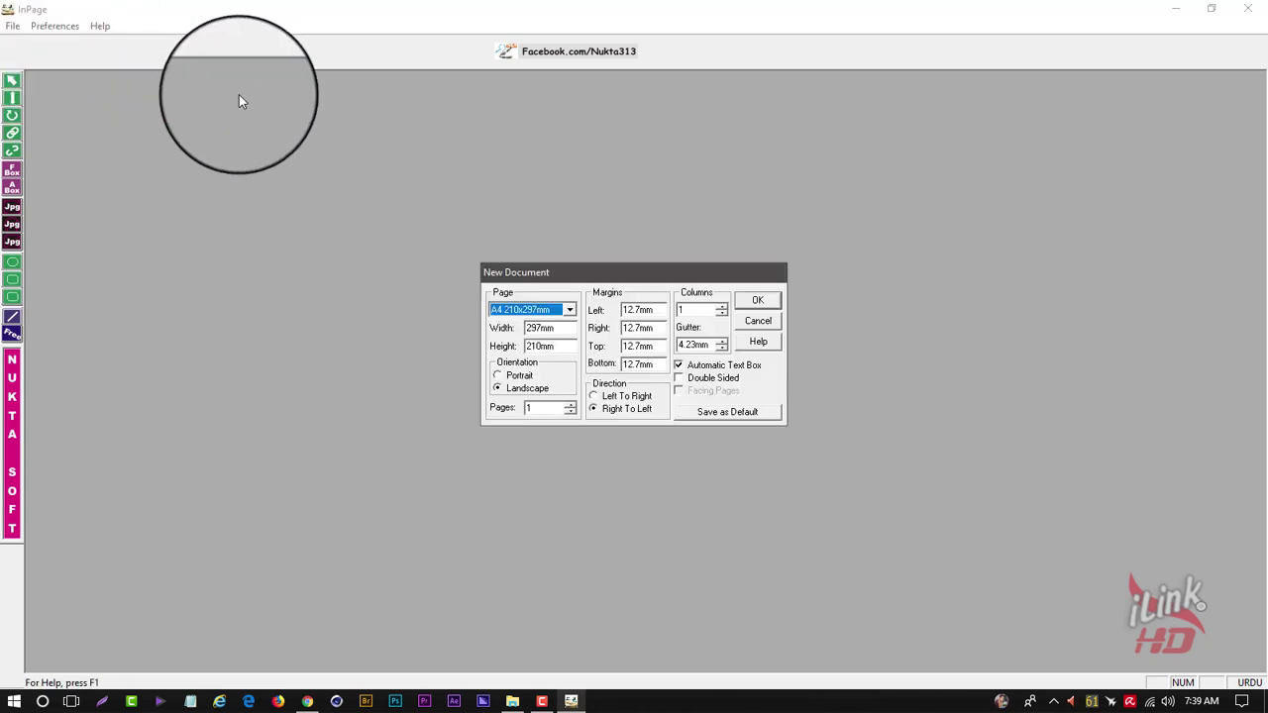
click(770, 296)
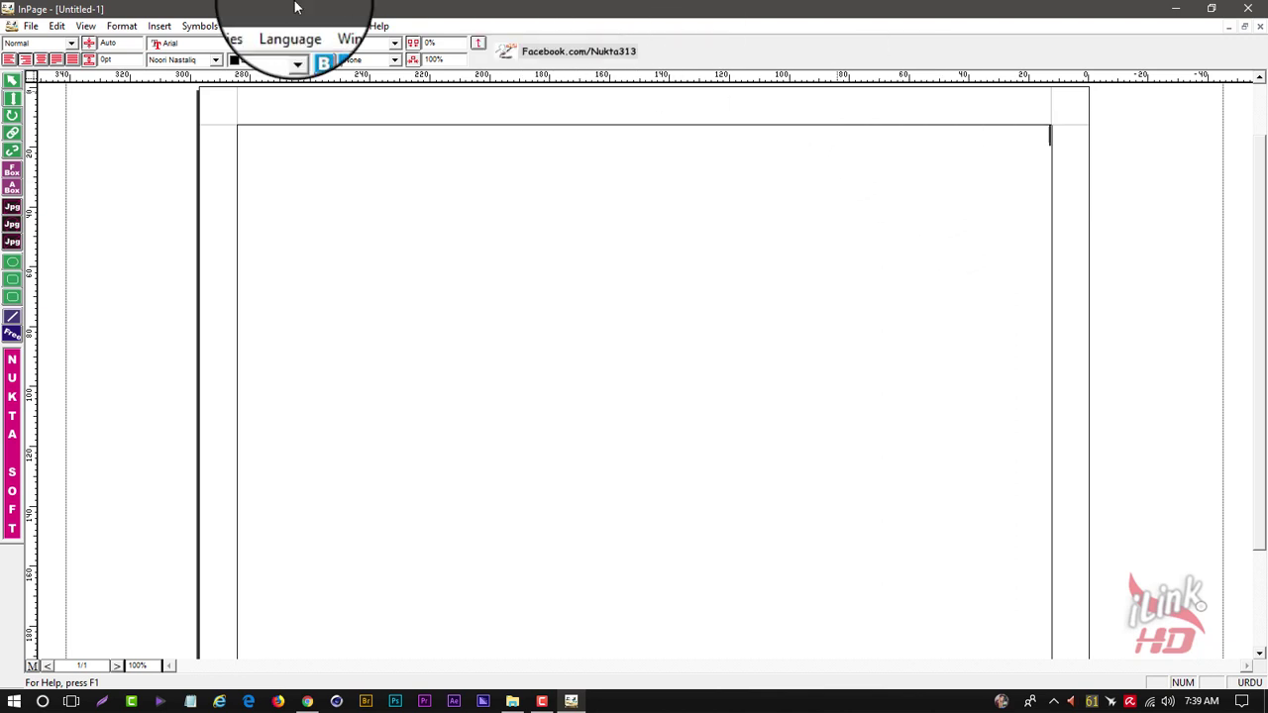
Step: Set the keyboard preference to the Phonetic layout
click(57, 26)
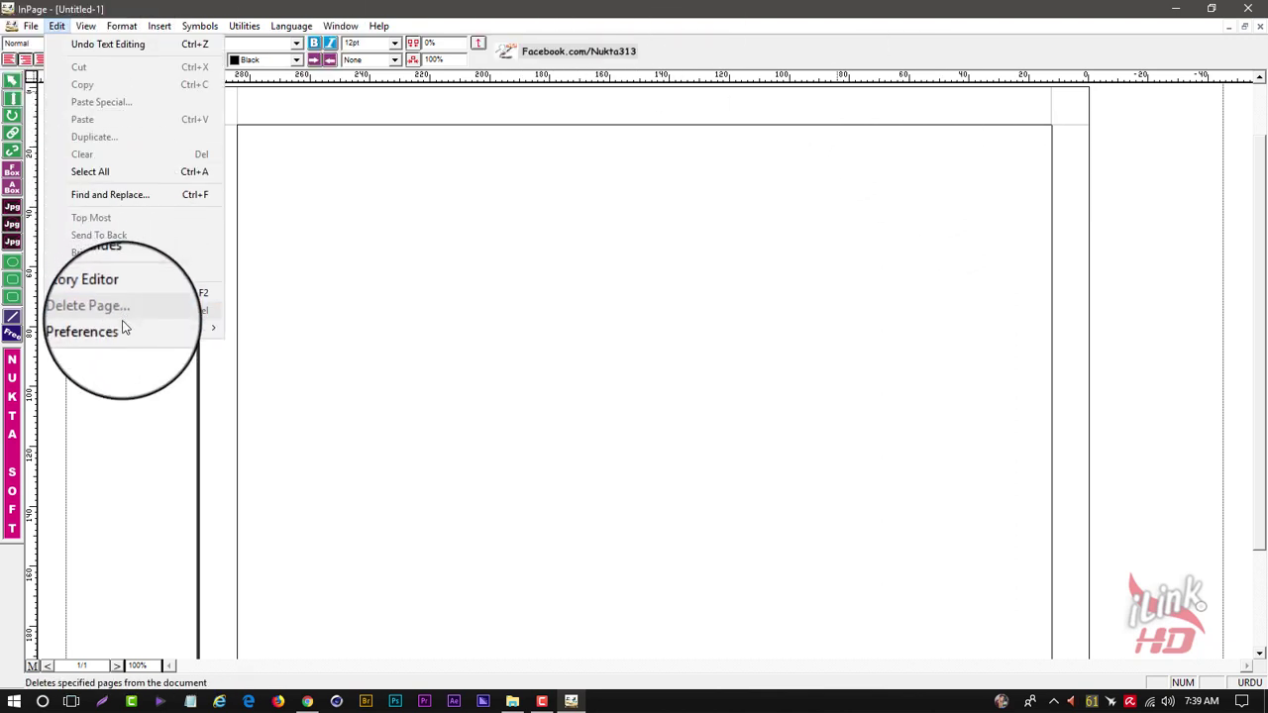
mouse_move(121, 327)
click(330, 394)
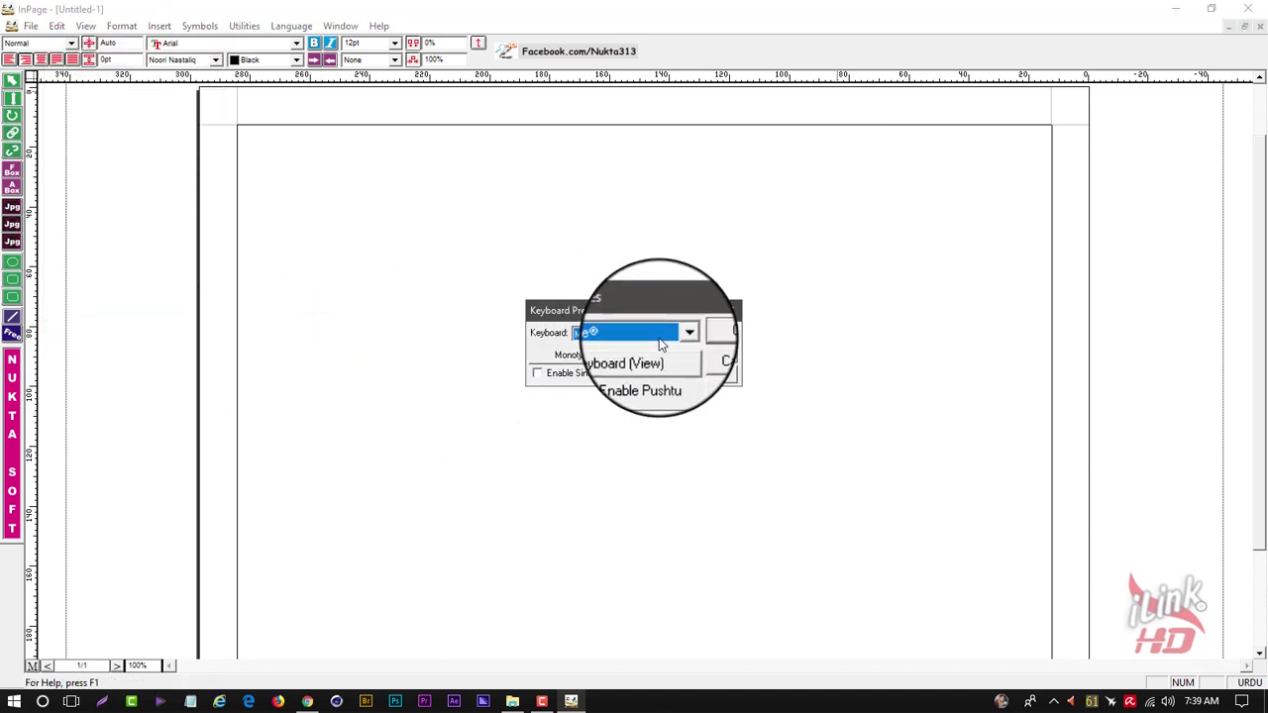
click(681, 318)
click(678, 371)
click(720, 315)
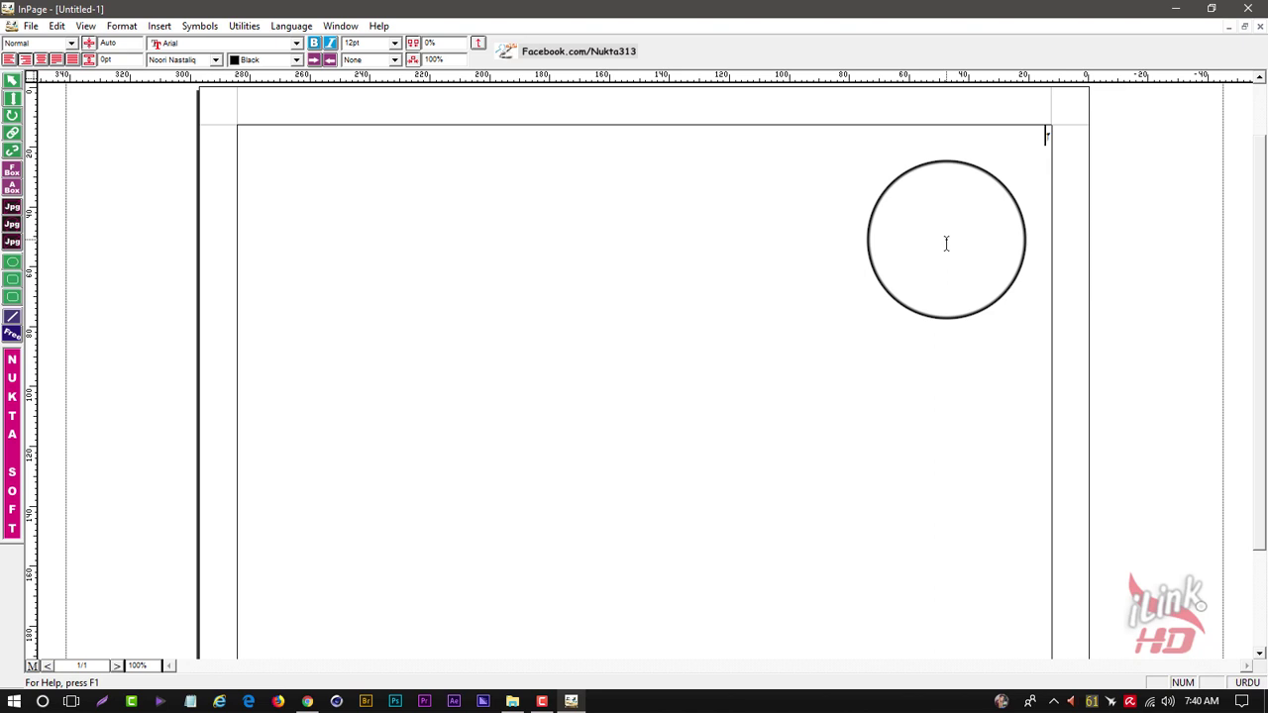
Step: Type the Urdu title 'آئی لنک ایچ ڈی' and enlarge it to 48pt
text(قا)
text(لین )
text(کی )
text(تج)
text(ڈی)
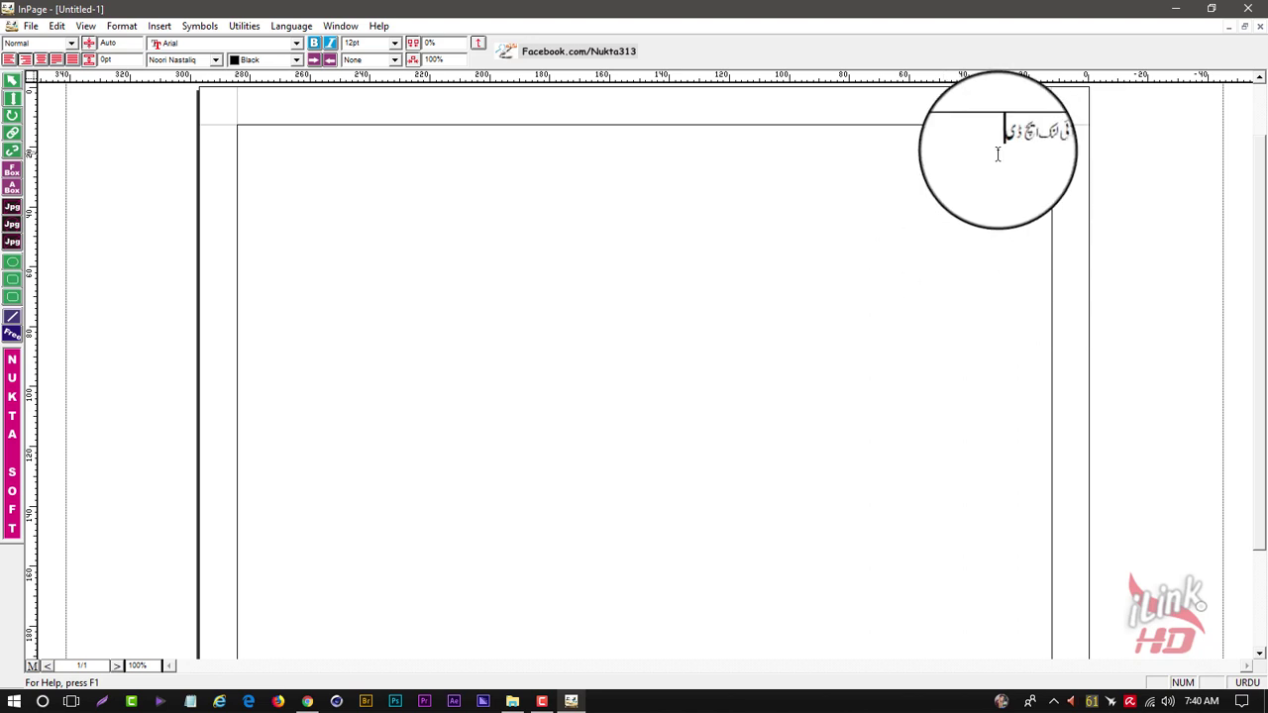
drag(998, 151, 1131, 143)
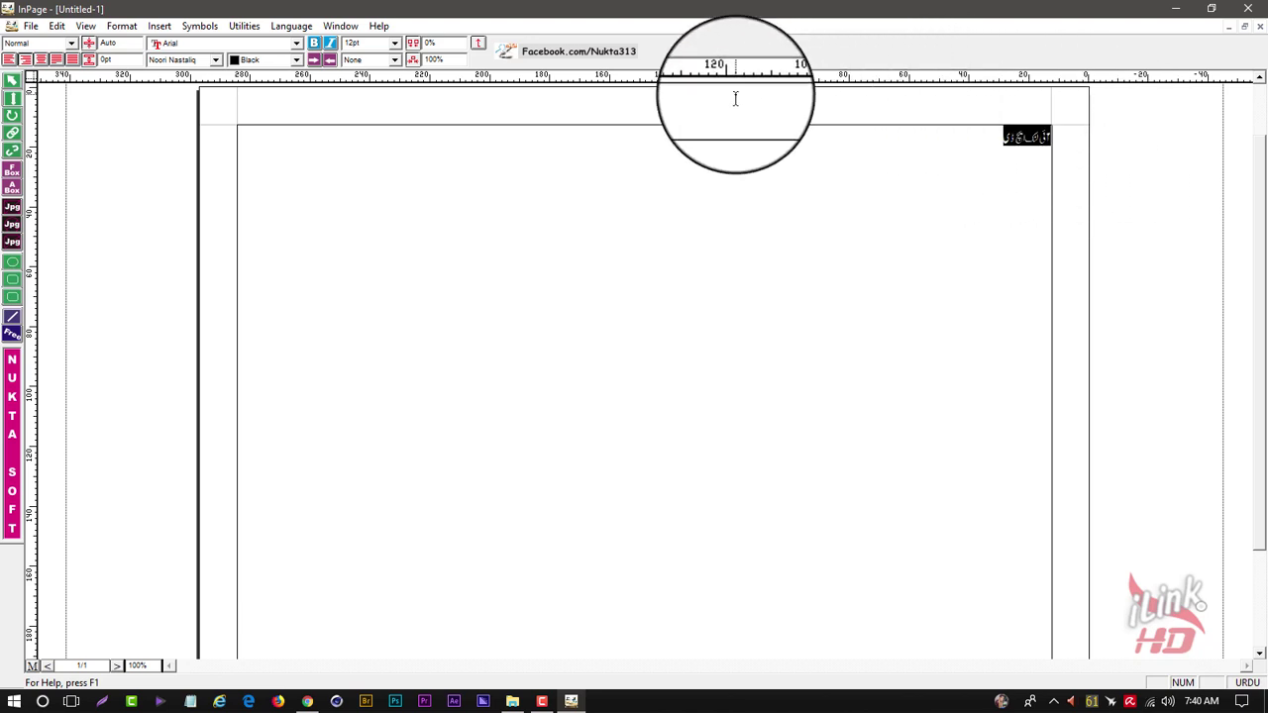
click(394, 46)
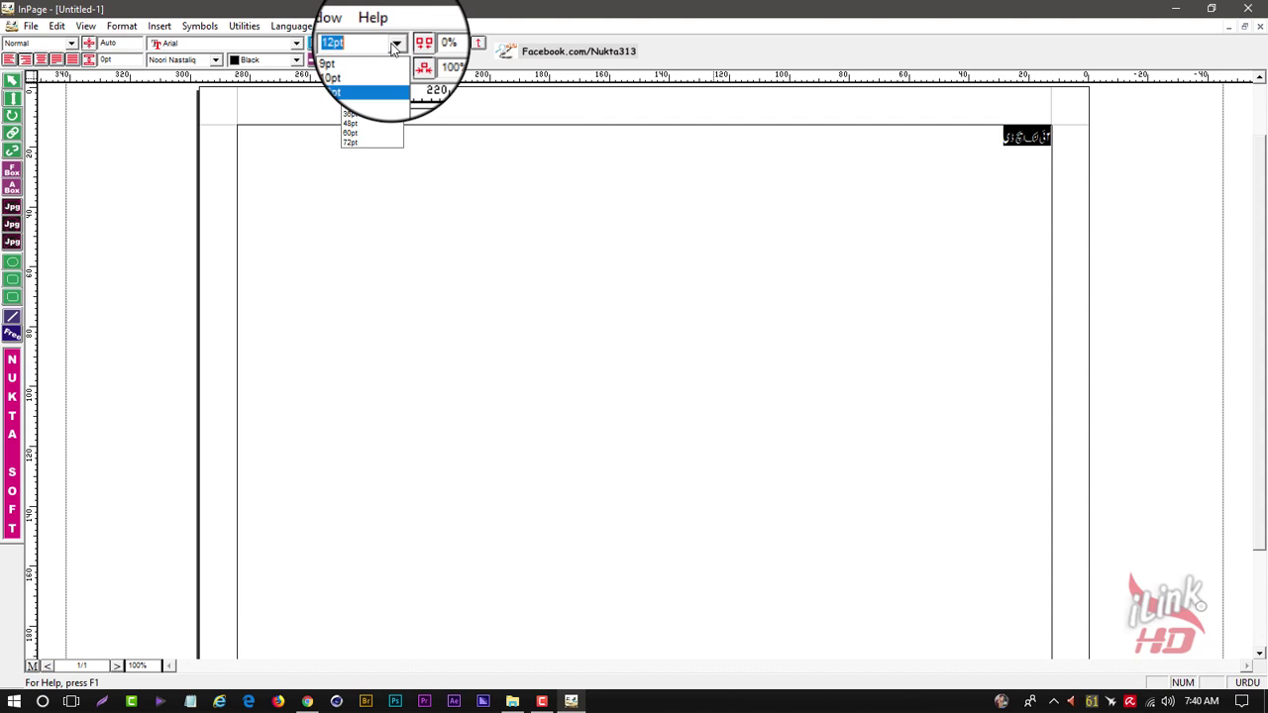
click(377, 125)
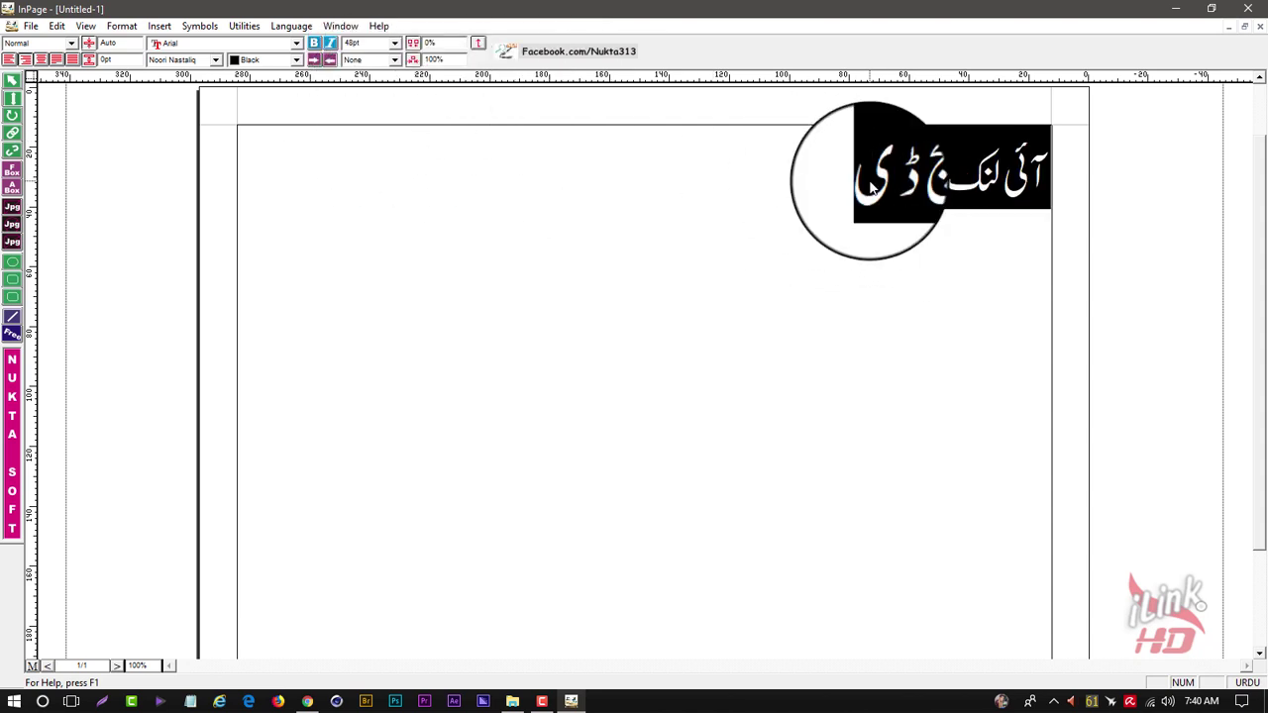
drag(826, 181, 1022, 176)
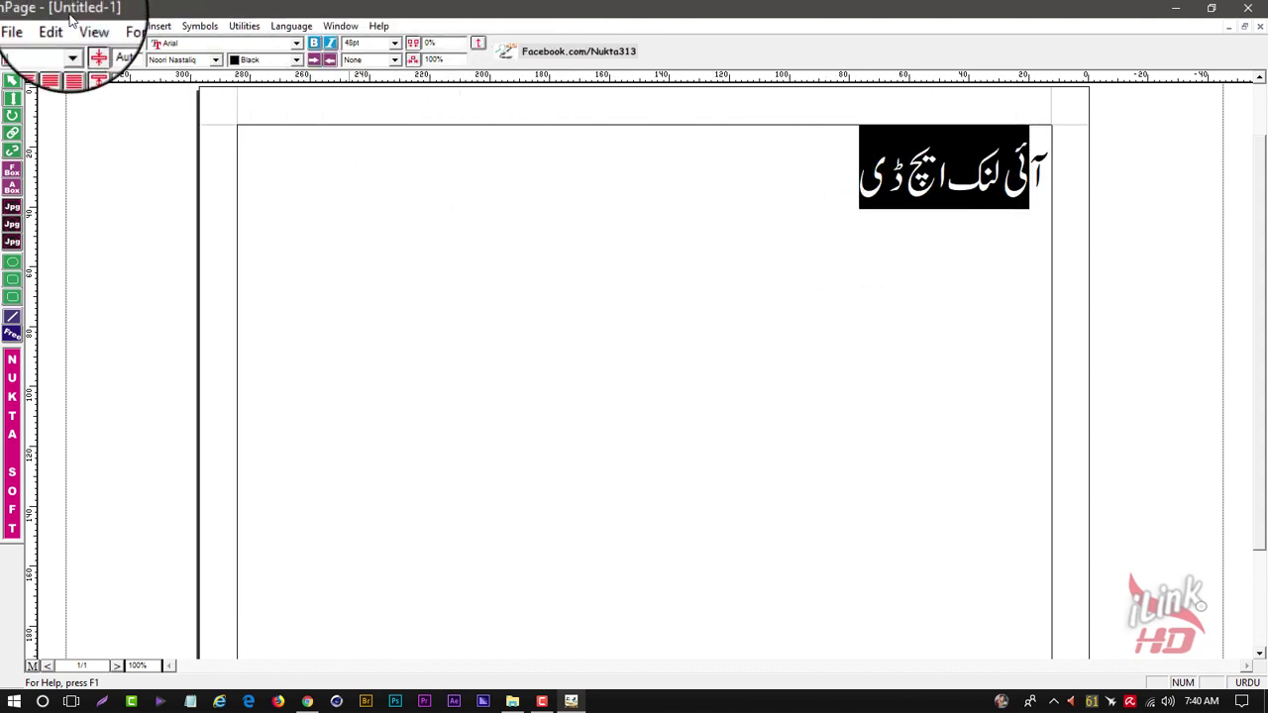
Step: Export the page as a picture in Encapsulated PostScript format
click(31, 26)
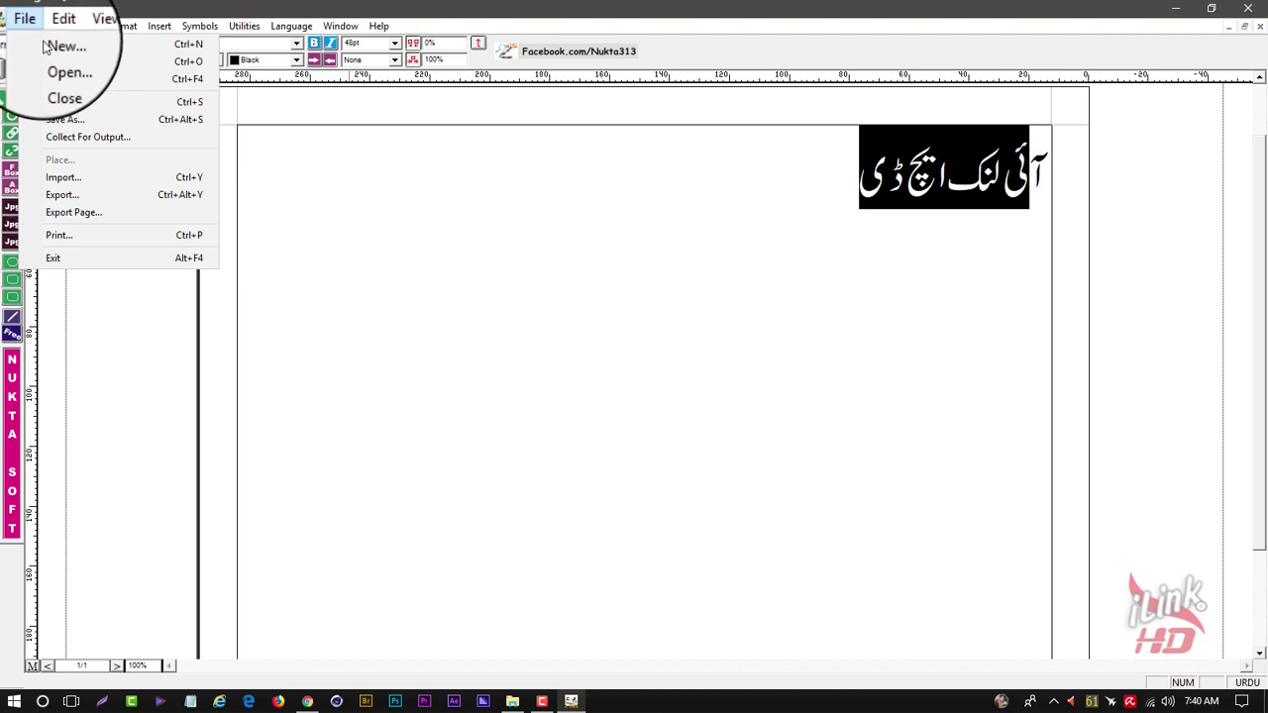
click(132, 210)
click(691, 330)
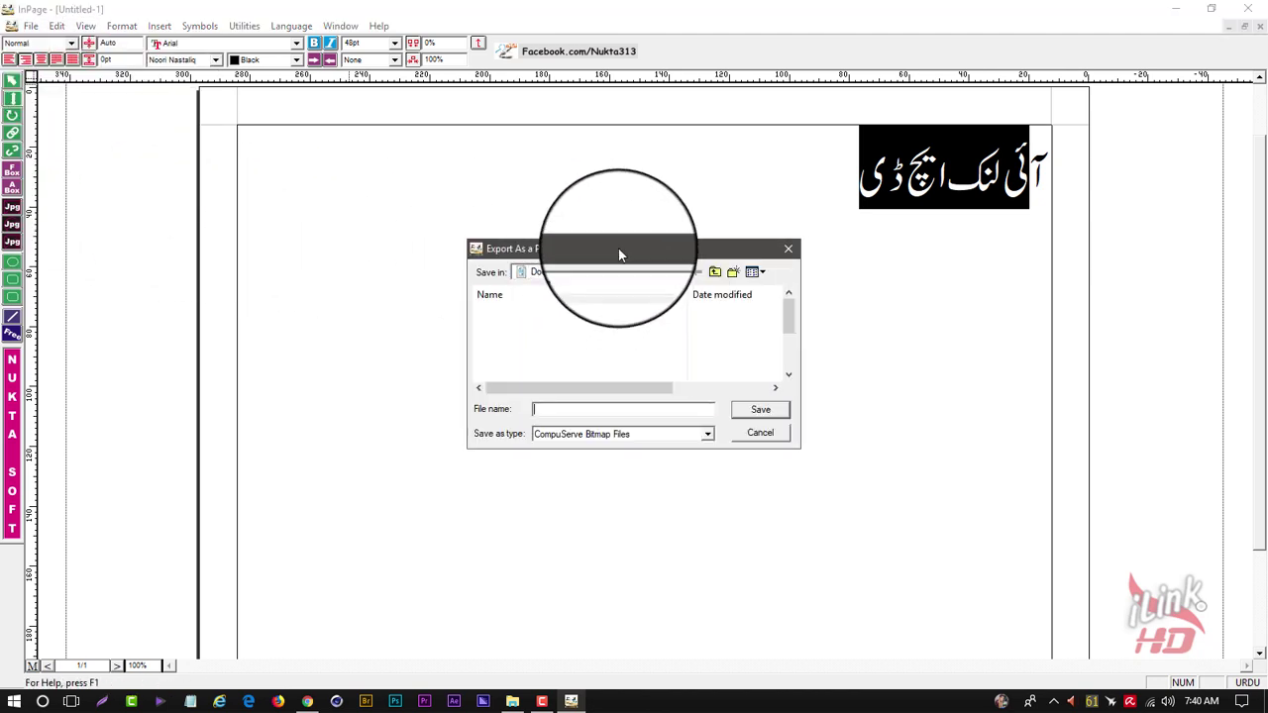
click(691, 433)
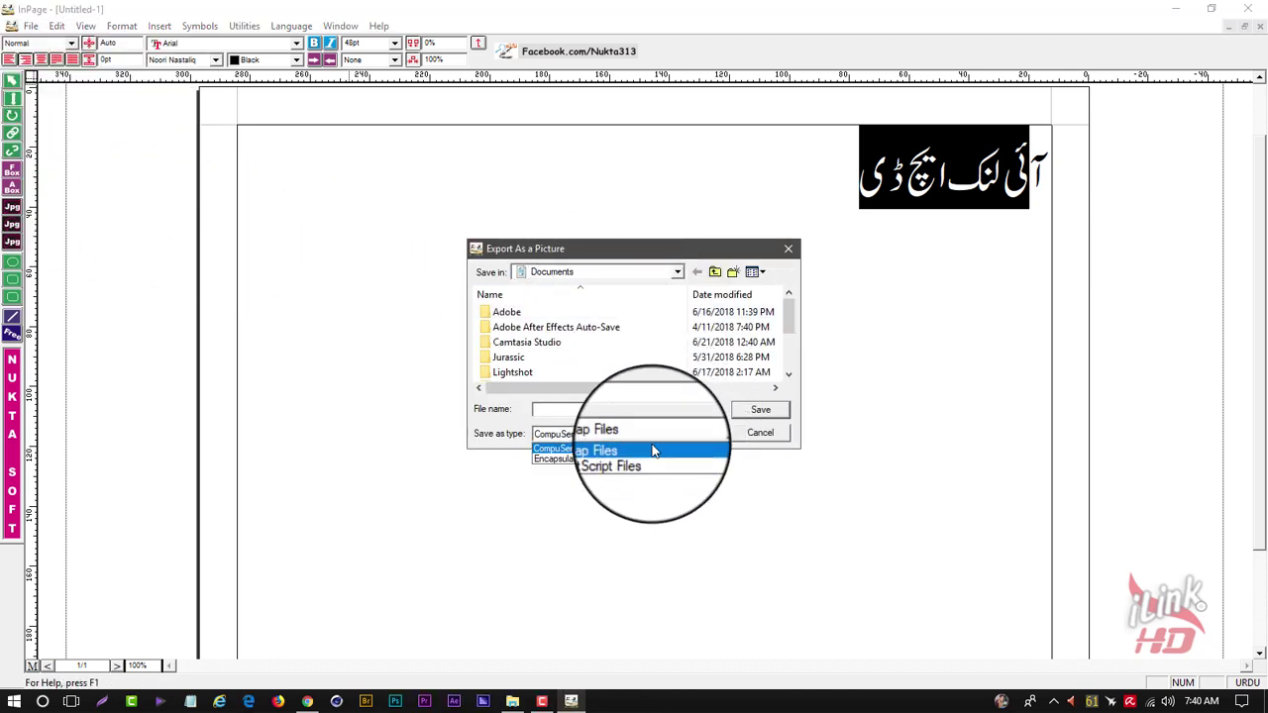
click(634, 462)
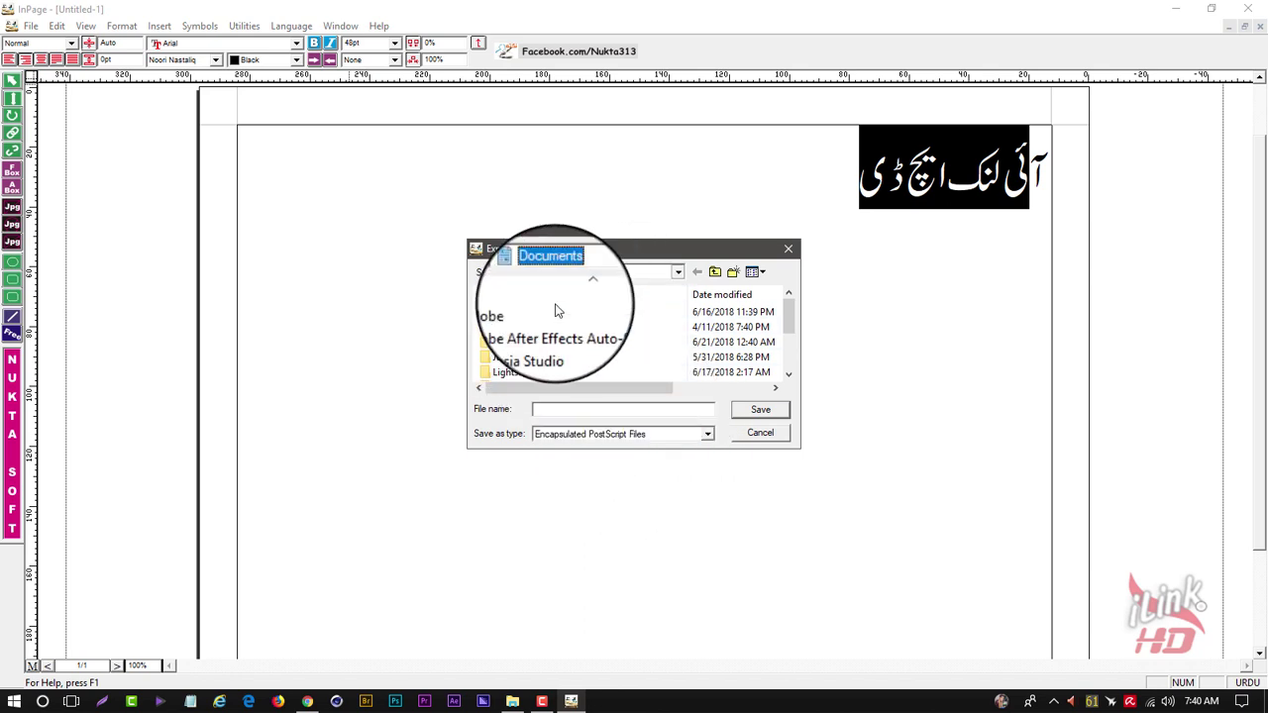
Step: Save the export as 0.11.eps in Pictures, then close InPage without saving
click(564, 271)
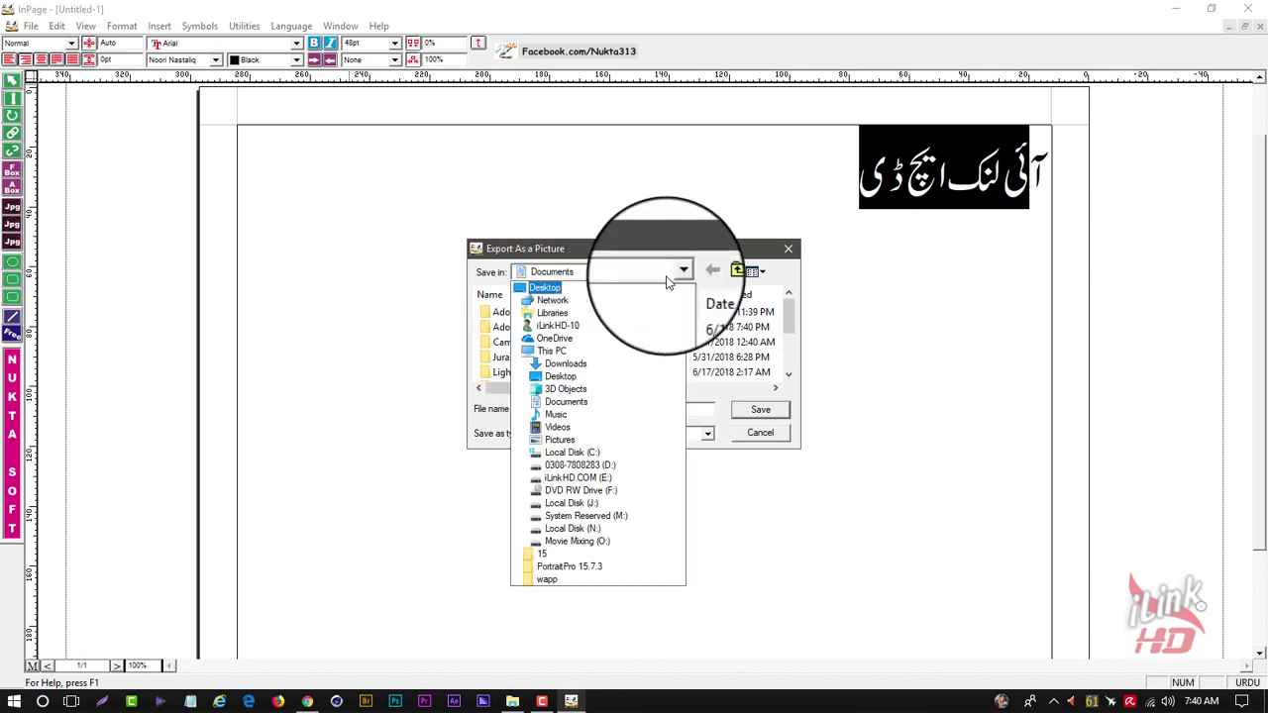
click(561, 316)
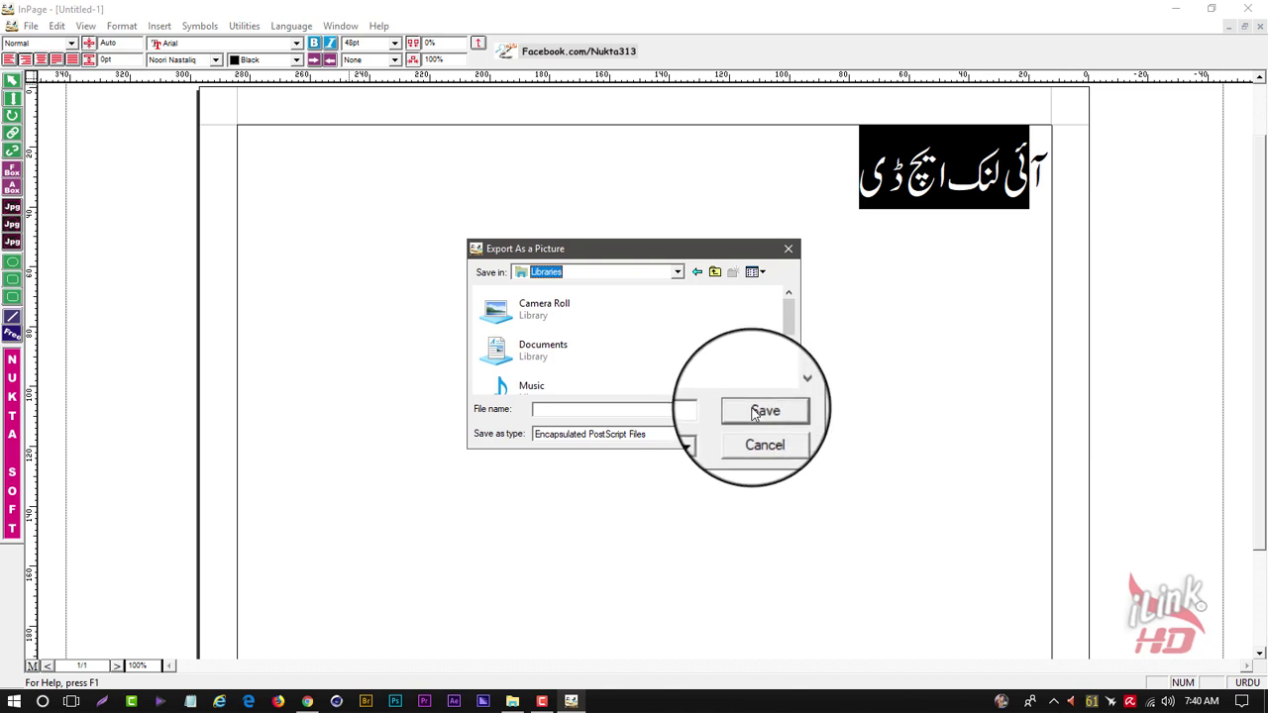
drag(789, 322, 789, 352)
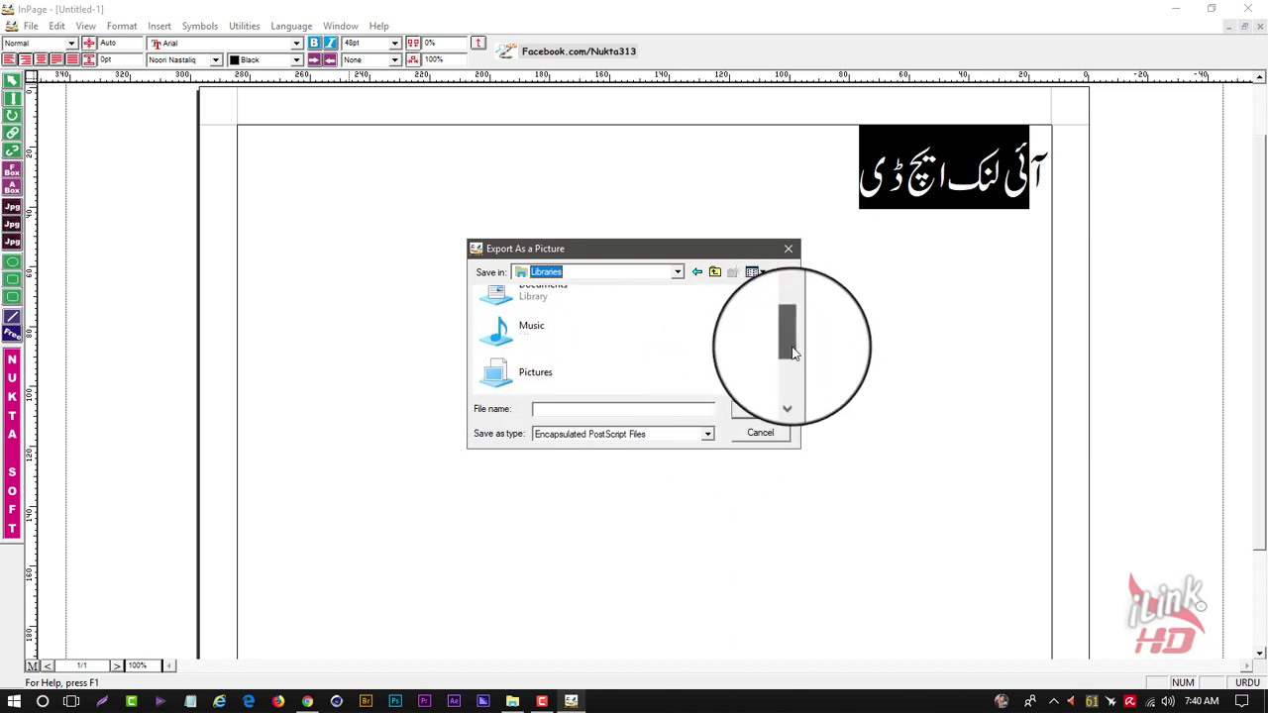
double_click(577, 359)
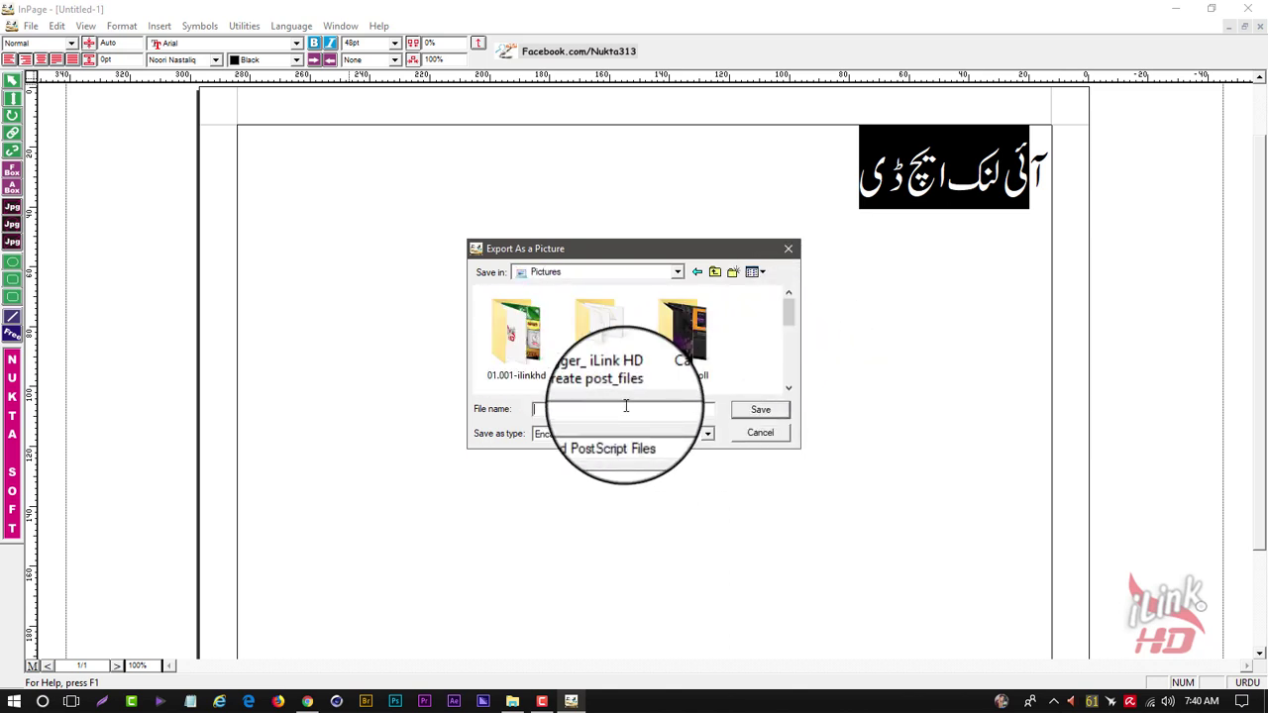
text(0)
key(Escape)
key(Return)
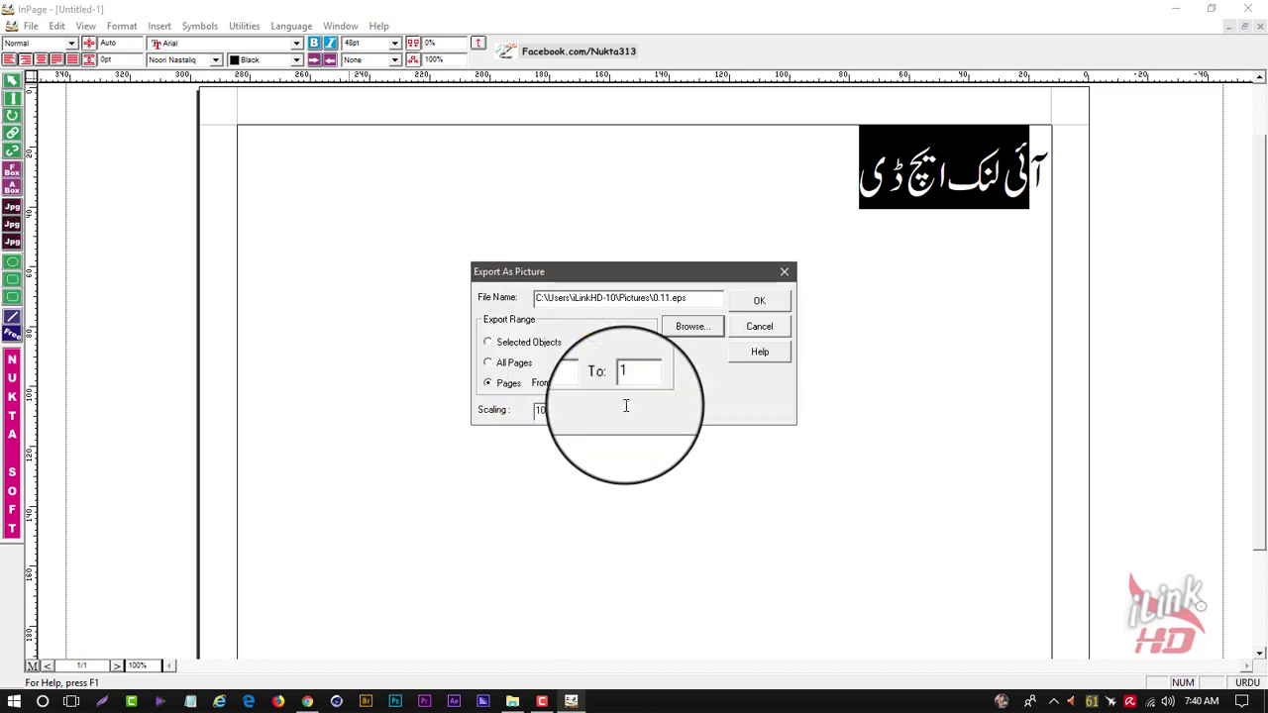
click(757, 297)
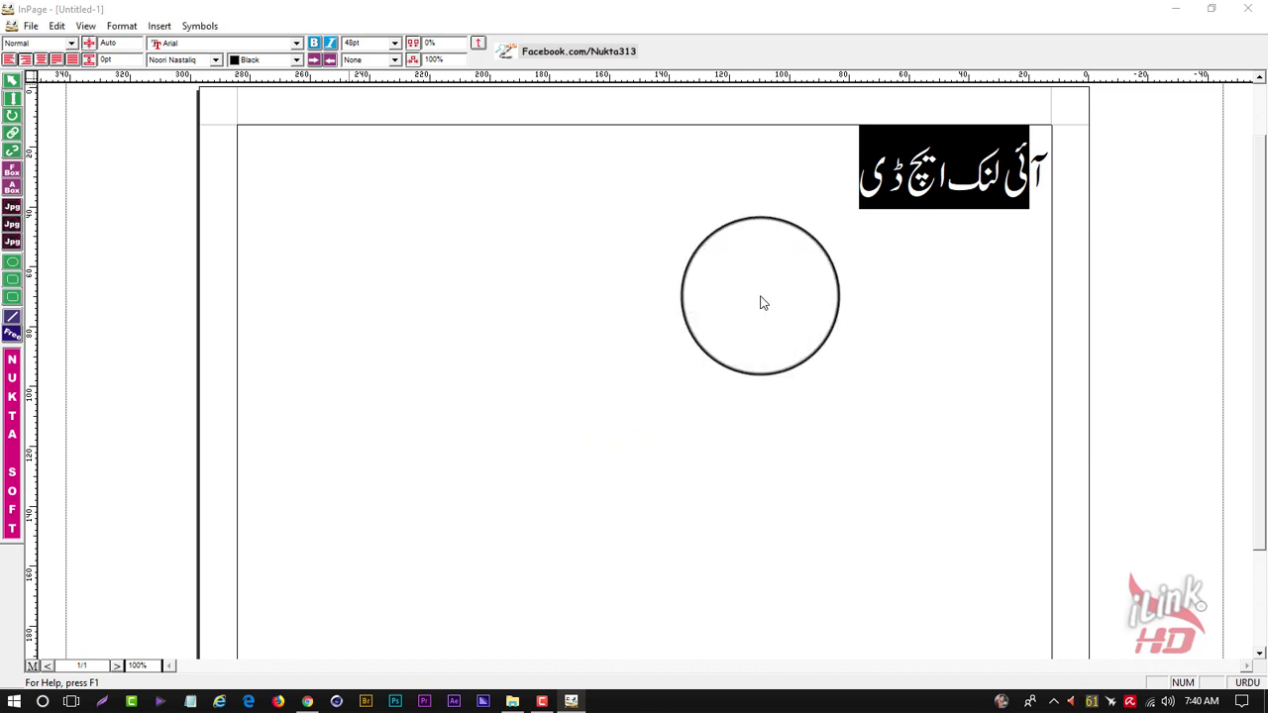
click(1247, 8)
click(638, 386)
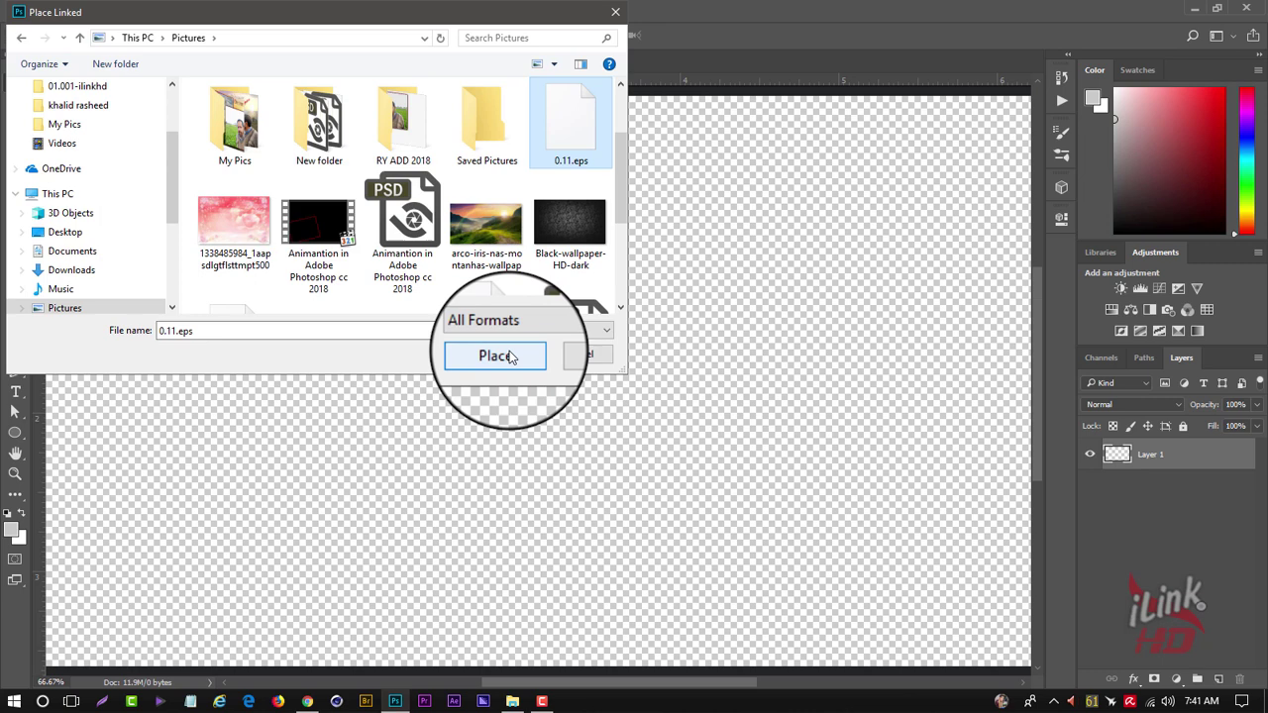
Step: Place 0.11.eps as a layer and move it near the top centre of the canvas
click(510, 357)
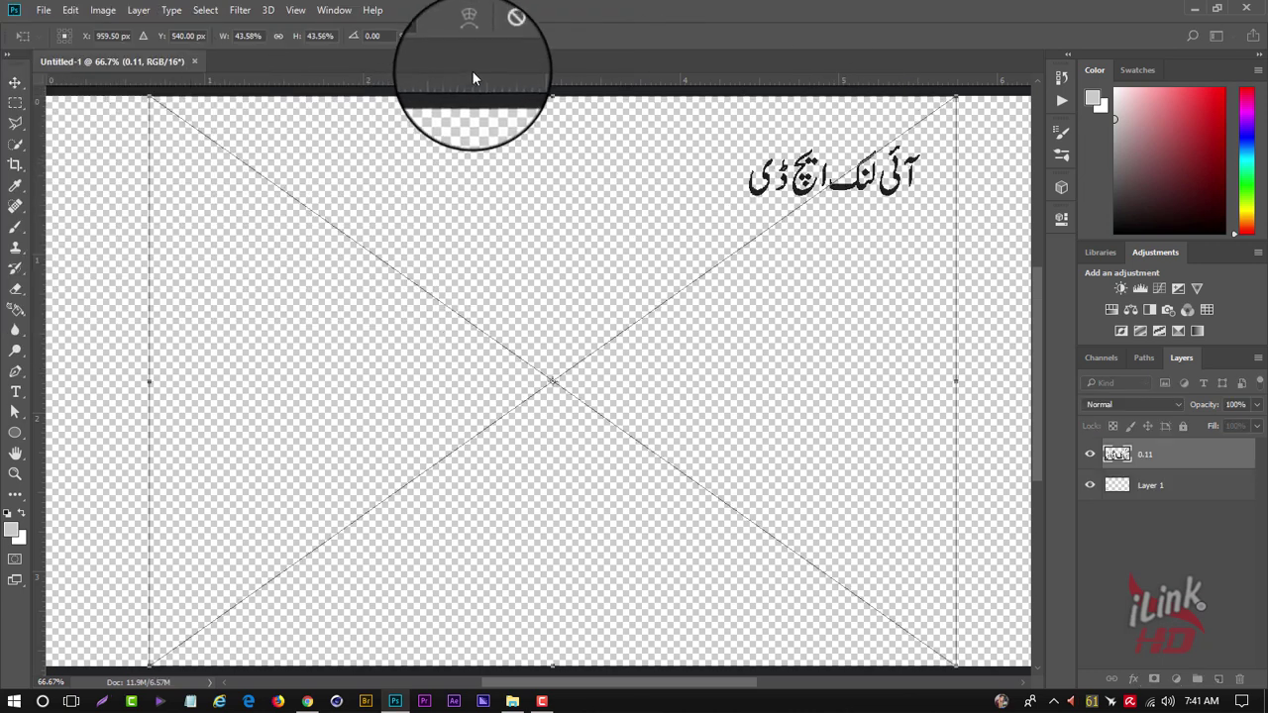
click(530, 36)
mouse_move(844, 189)
mouse_down()
mouse_move(363, 237)
mouse_move(568, 233)
mouse_up()
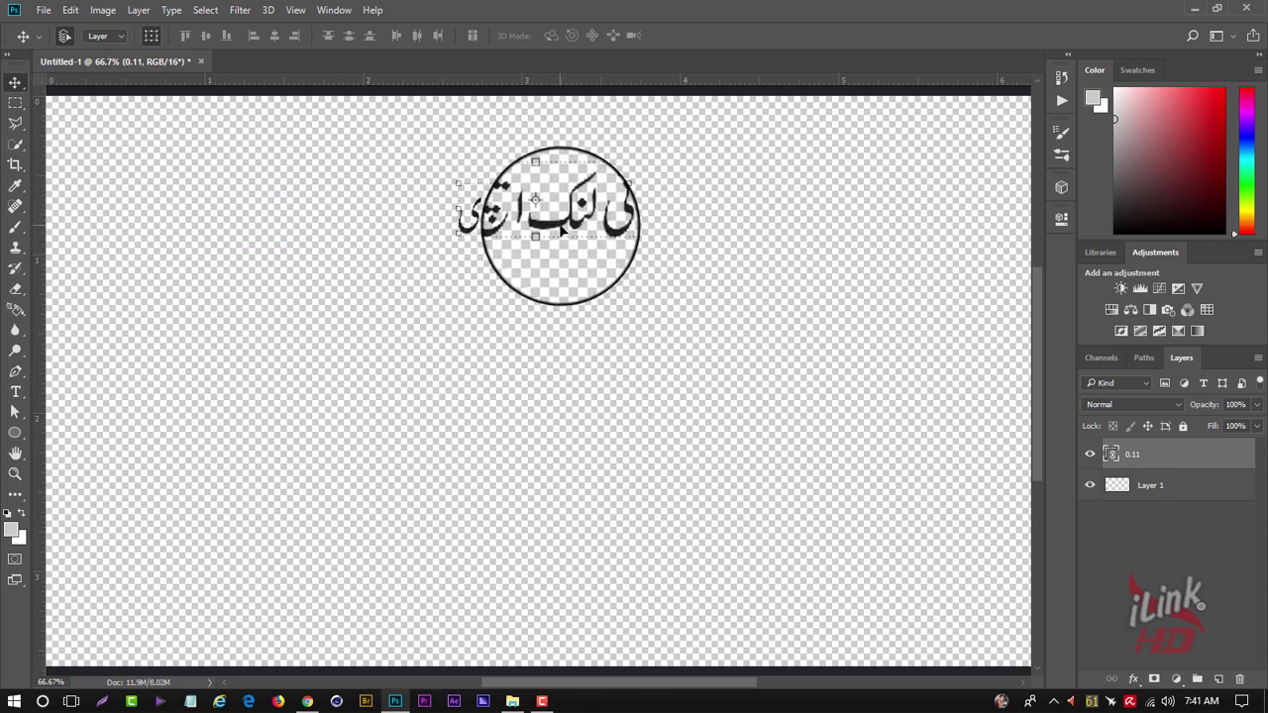
drag(567, 234, 544, 207)
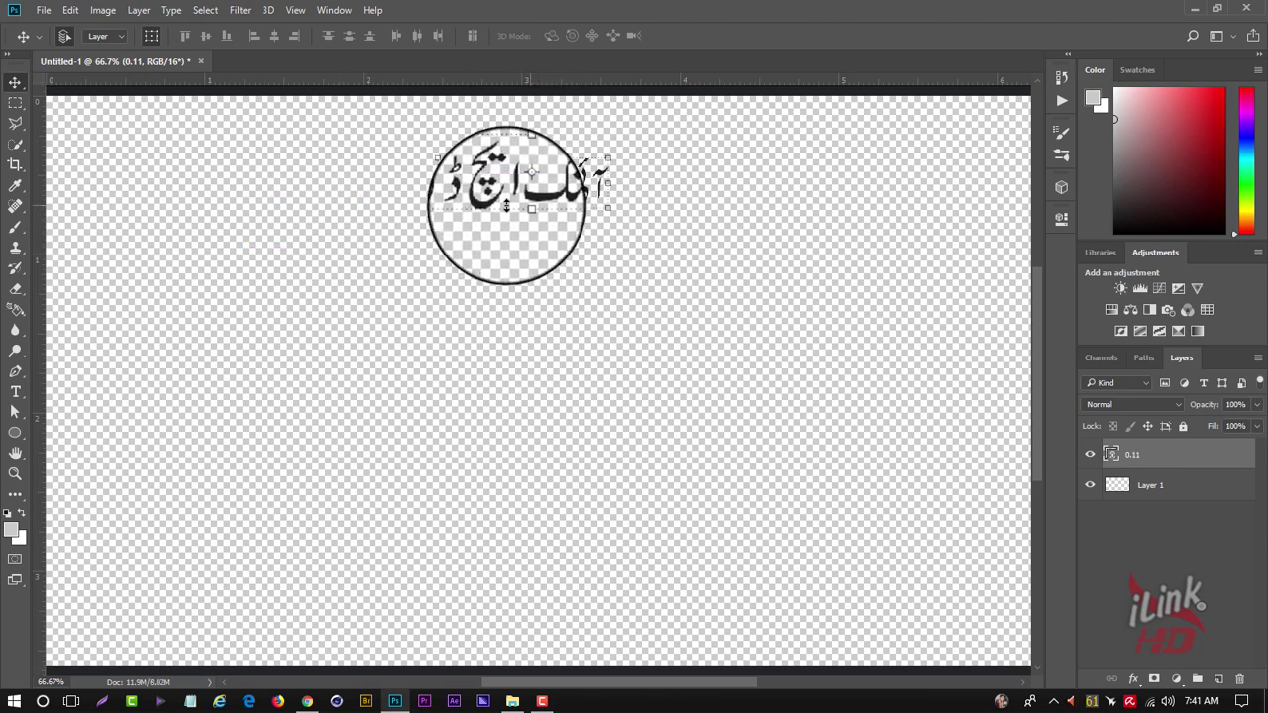
Step: Use Export As to save a transparent PNG named 1..0 into Pictures
click(44, 10)
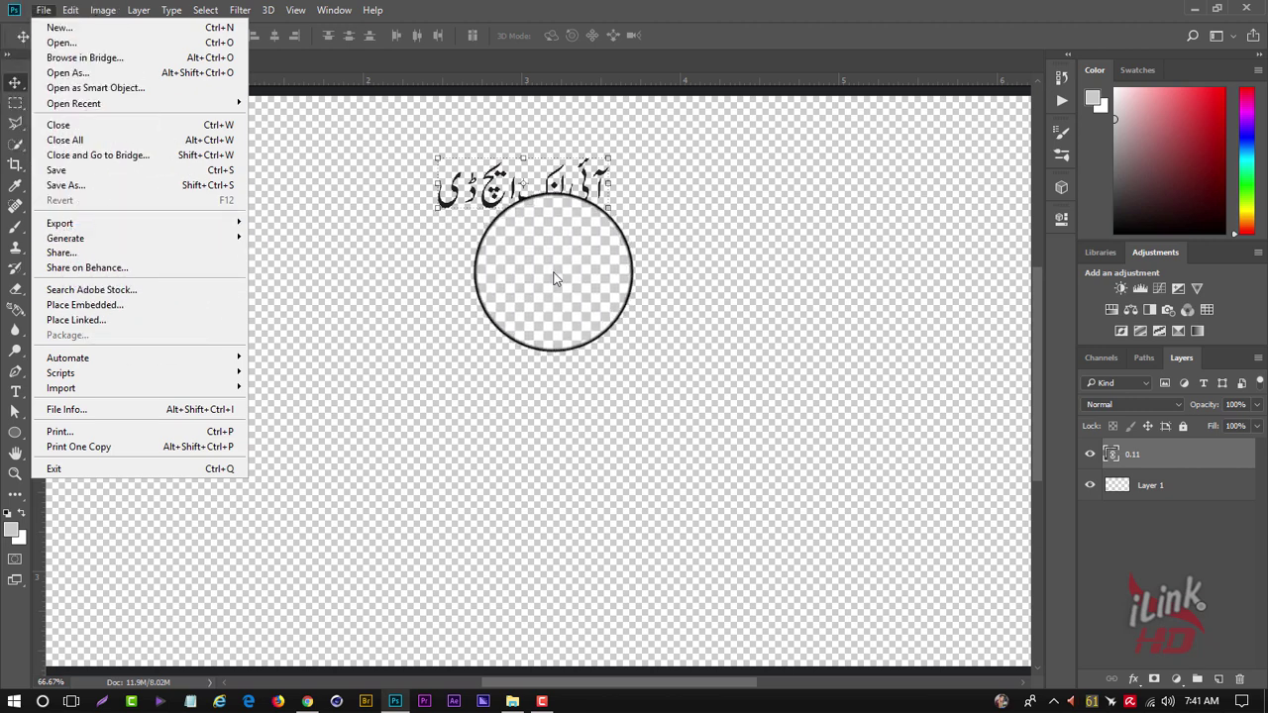
click(554, 280)
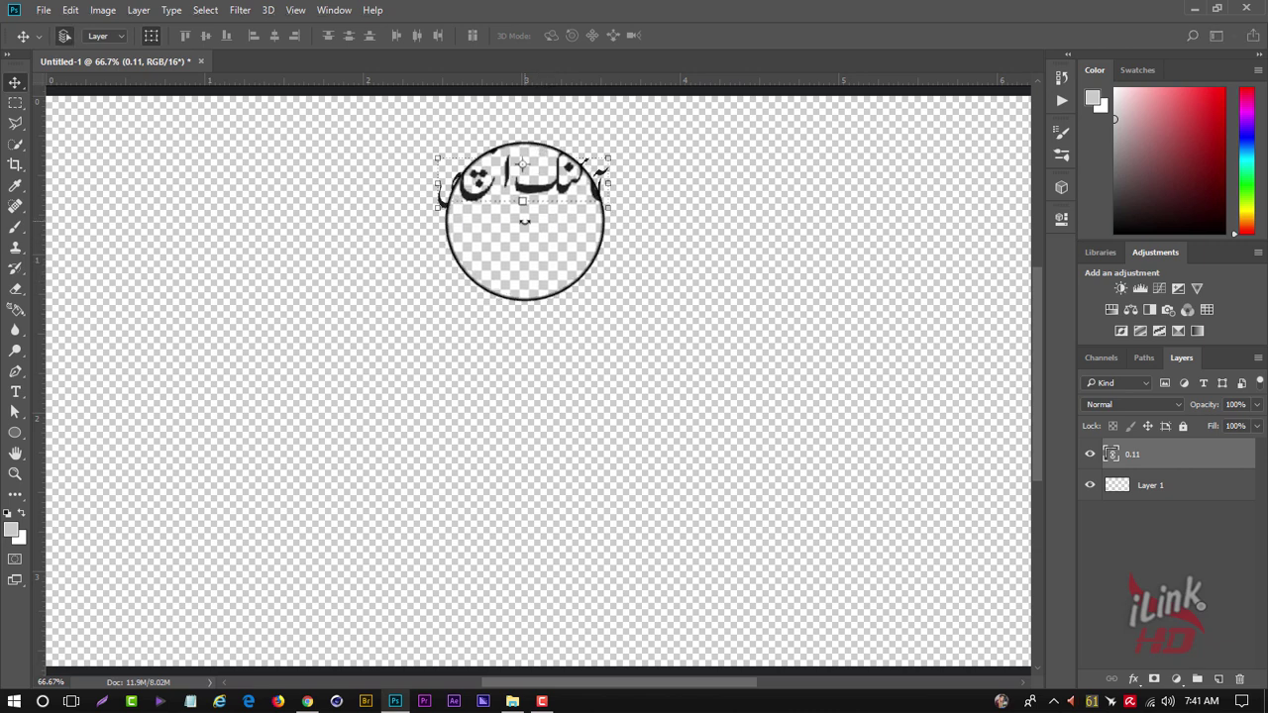
key(alt+shift+ctrl+w)
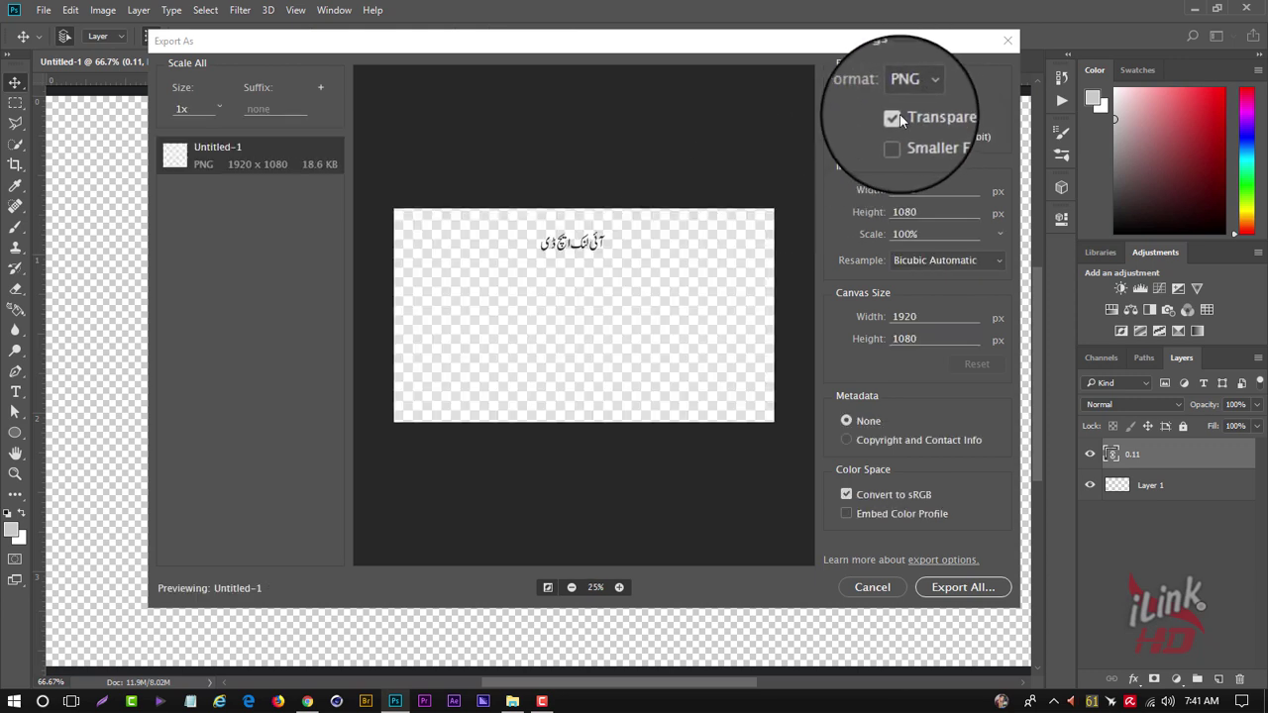
click(898, 115)
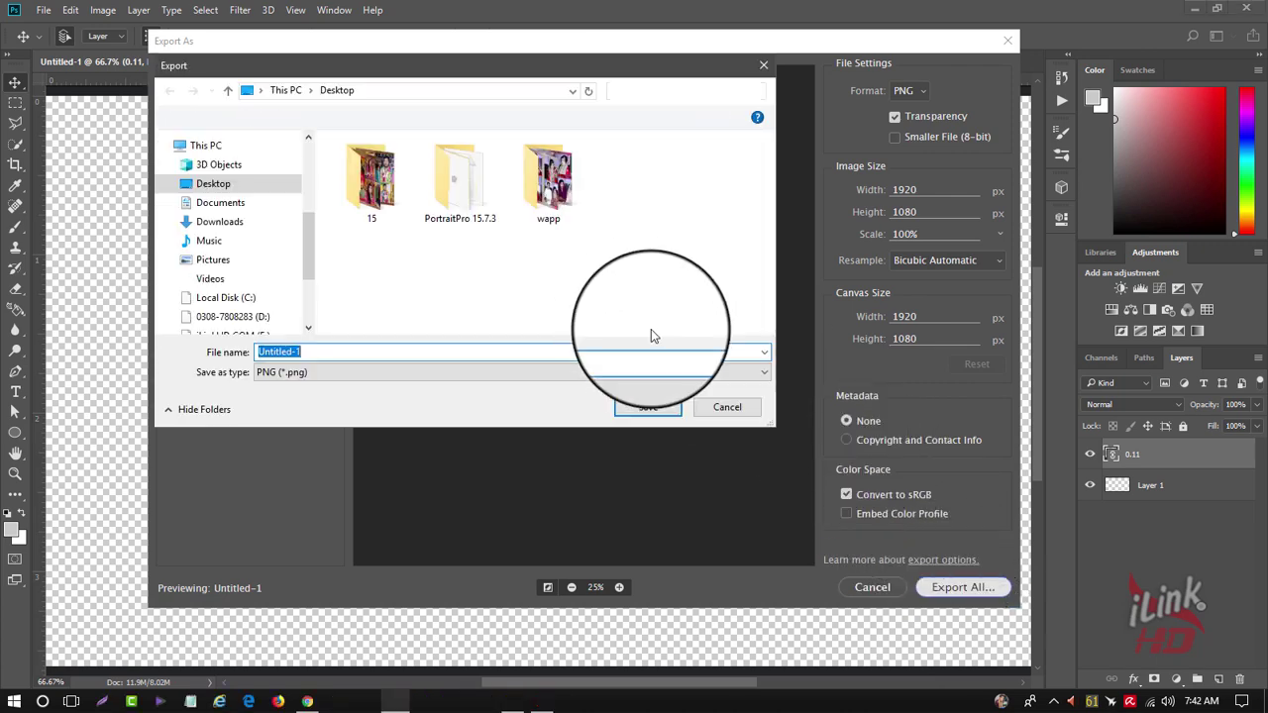
click(212, 260)
double_click(494, 355)
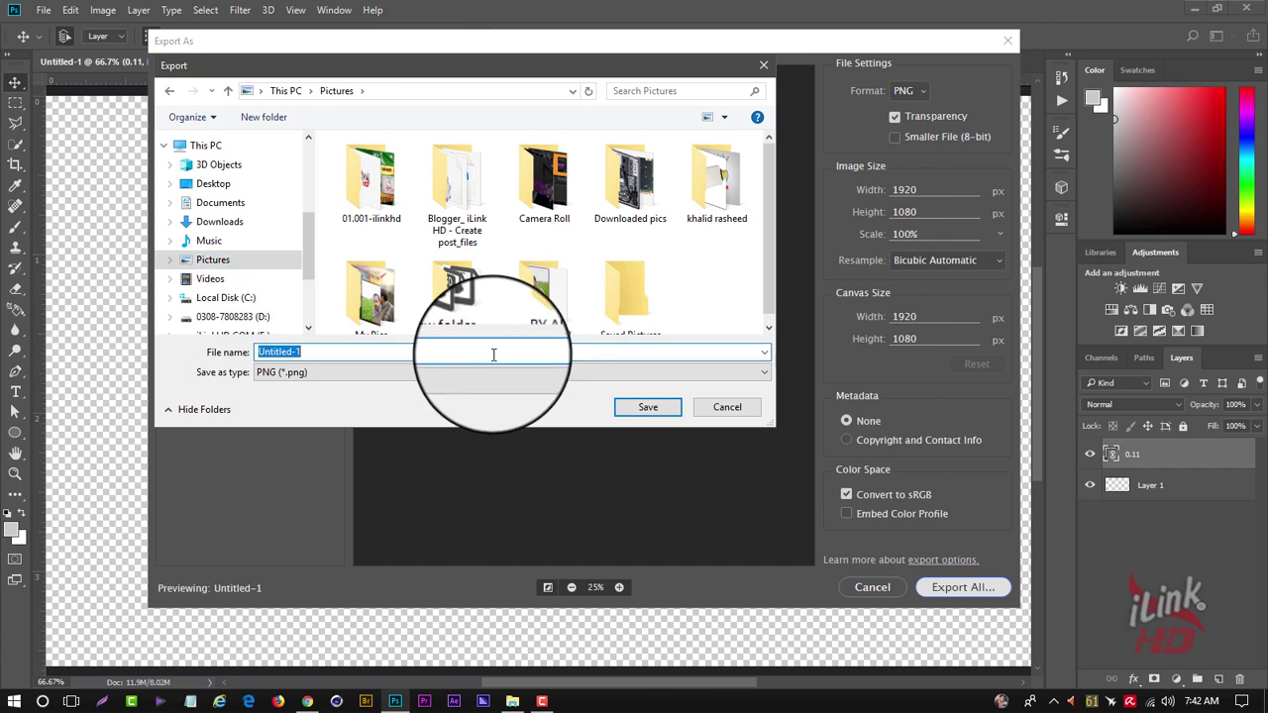
text(1..0)
click(645, 407)
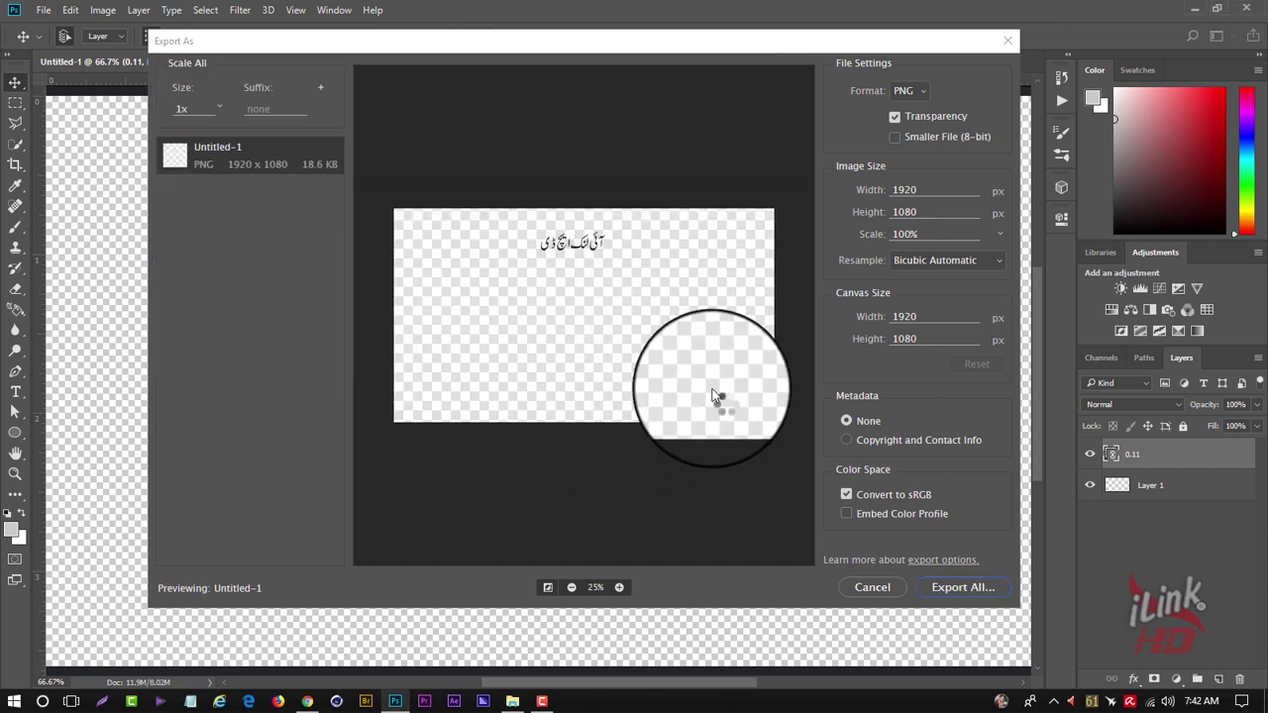
click(1191, 9)
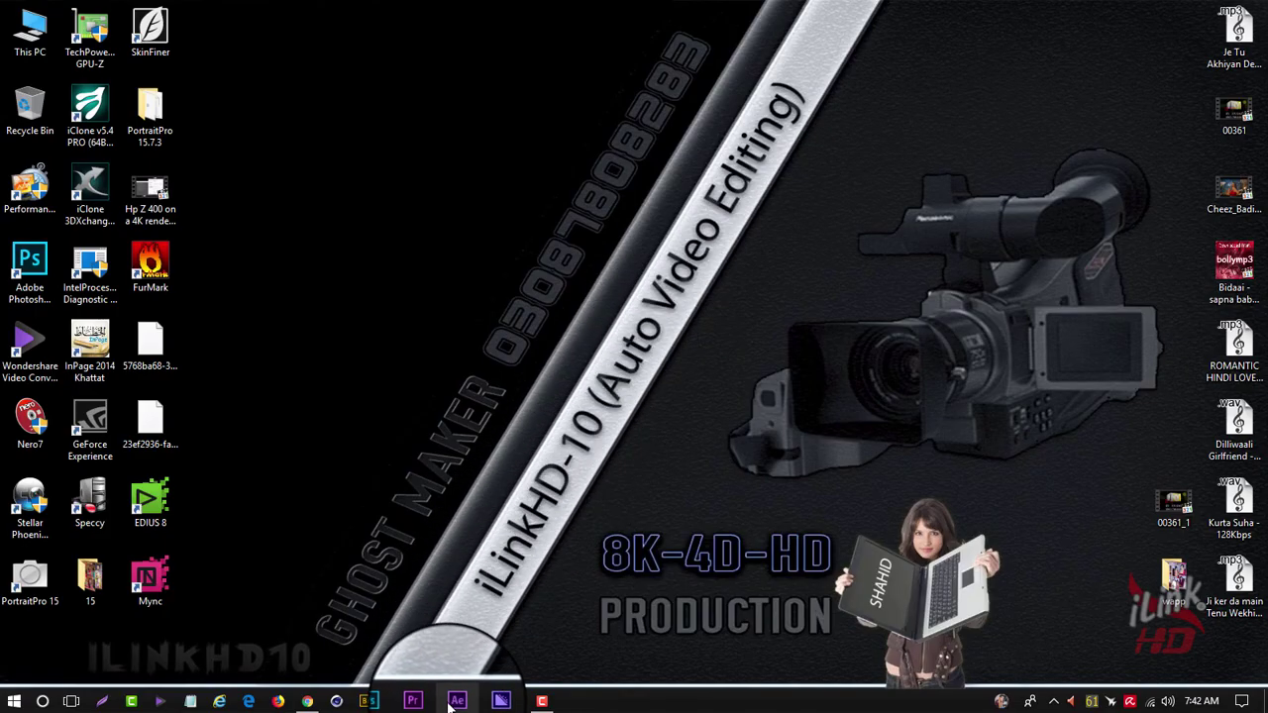
Step: Start Adobe Premiere Pro CC 2018 from the taskbar icon
click(428, 703)
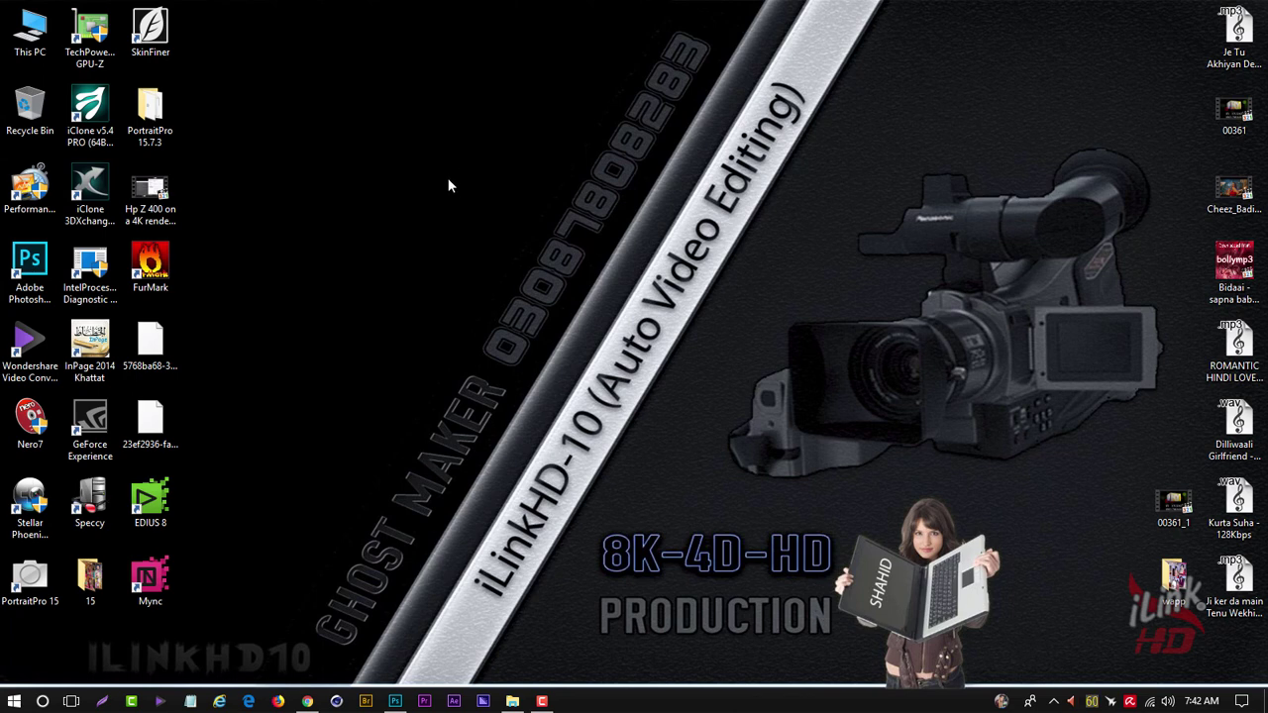
click(424, 701)
right_click(260, 102)
Step: Refresh the desktop while Premiere Pro loads to its Start screen
click(302, 164)
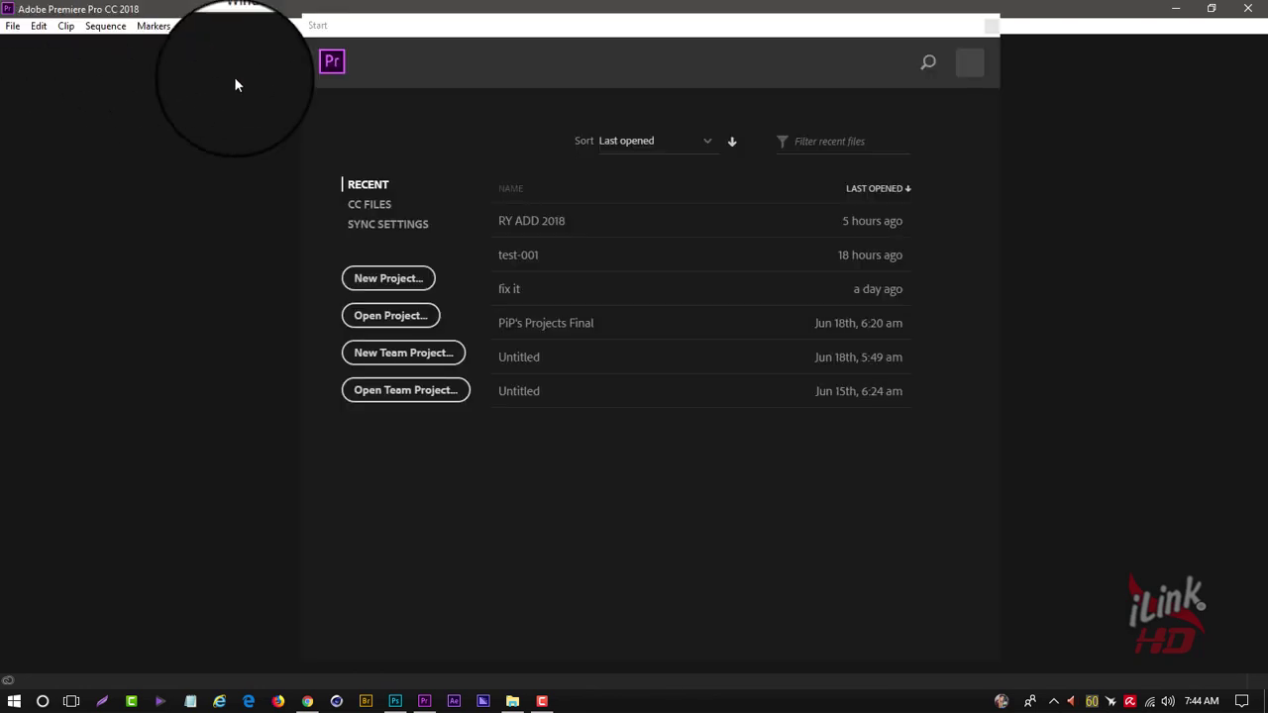
Step: Start a new project named 1.00
click(401, 287)
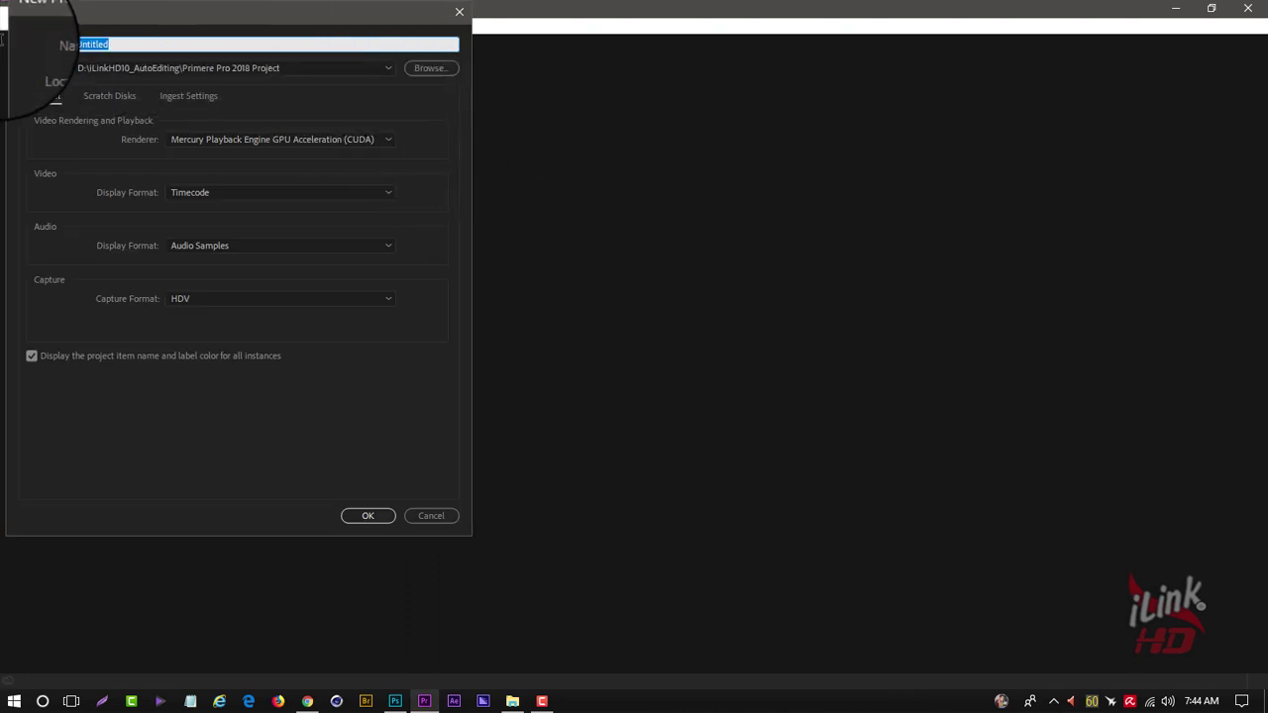
key(BackSpace)
text(10)
text(00)
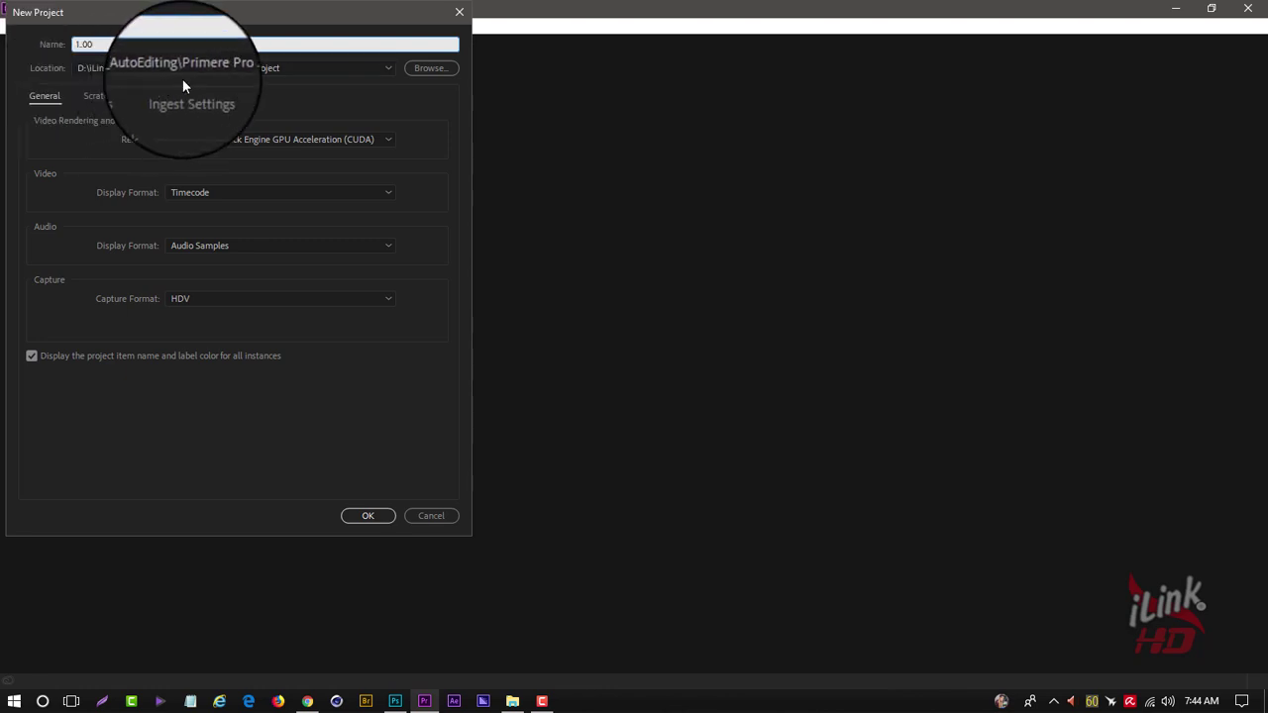
Step: Keep the Mercury GPU Acceleration (CUDA) renderer and HDV capture format, and create the project
click(123, 93)
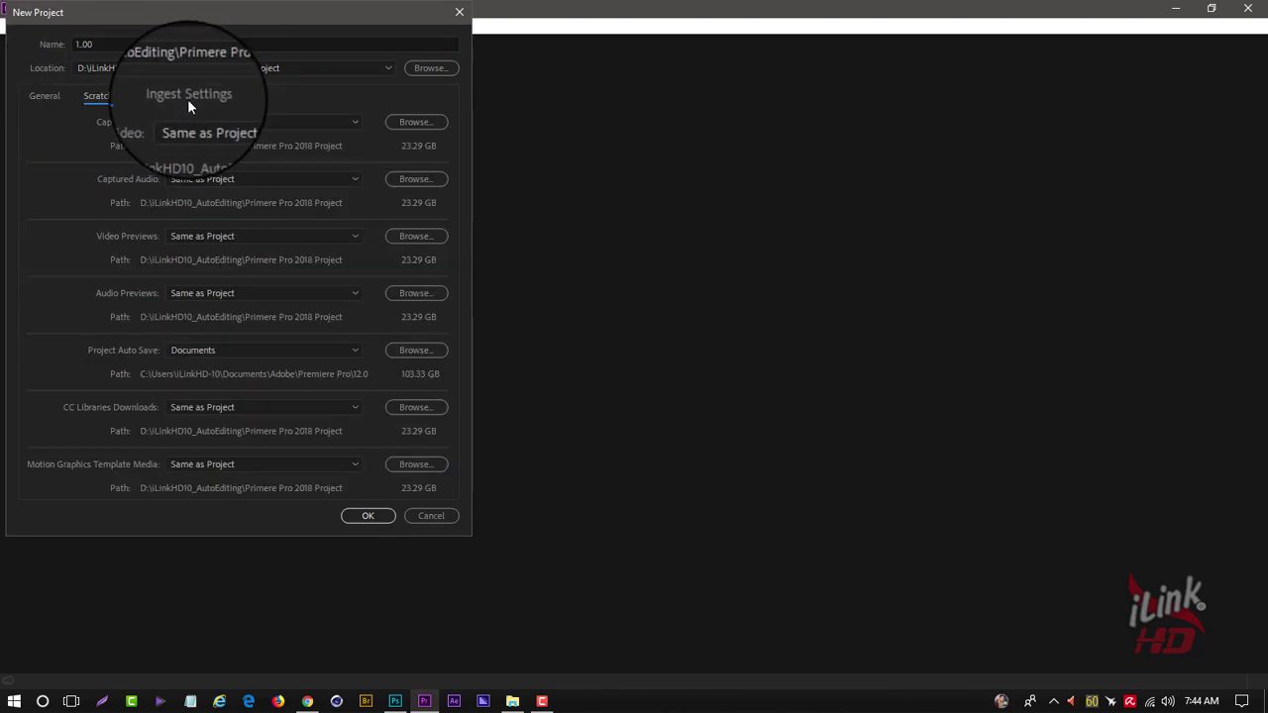
click(187, 96)
click(43, 96)
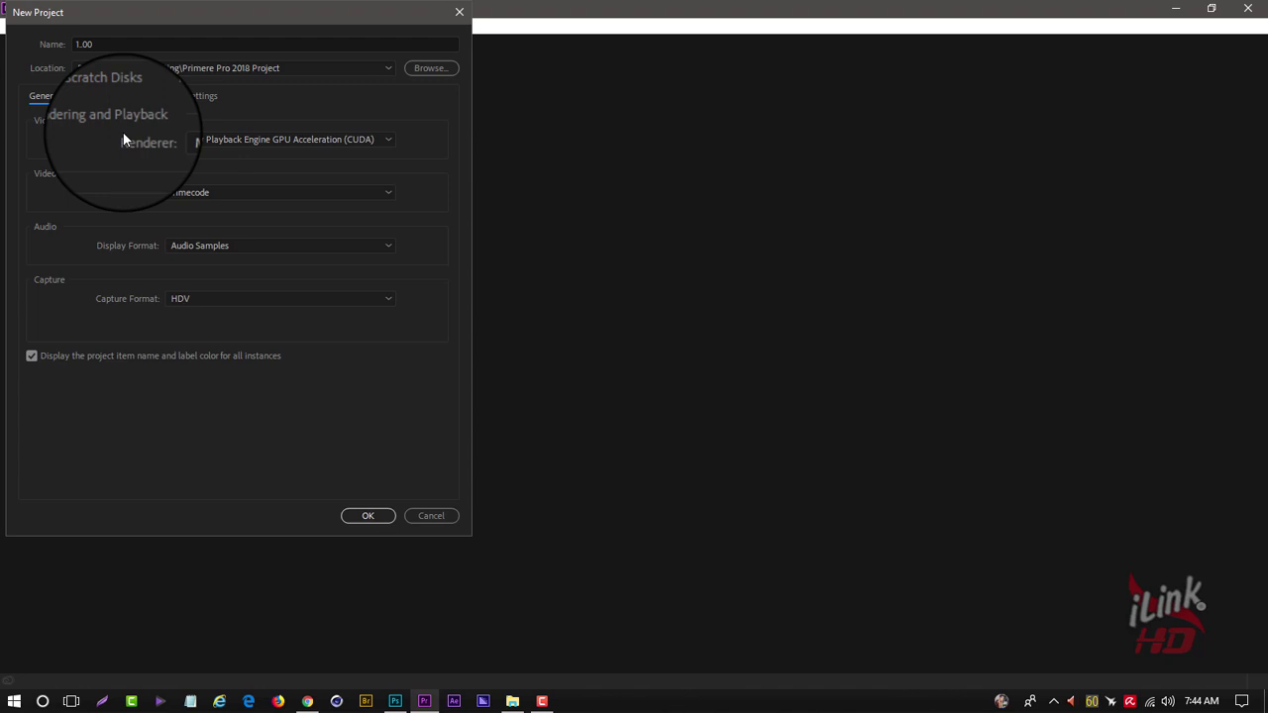
click(206, 139)
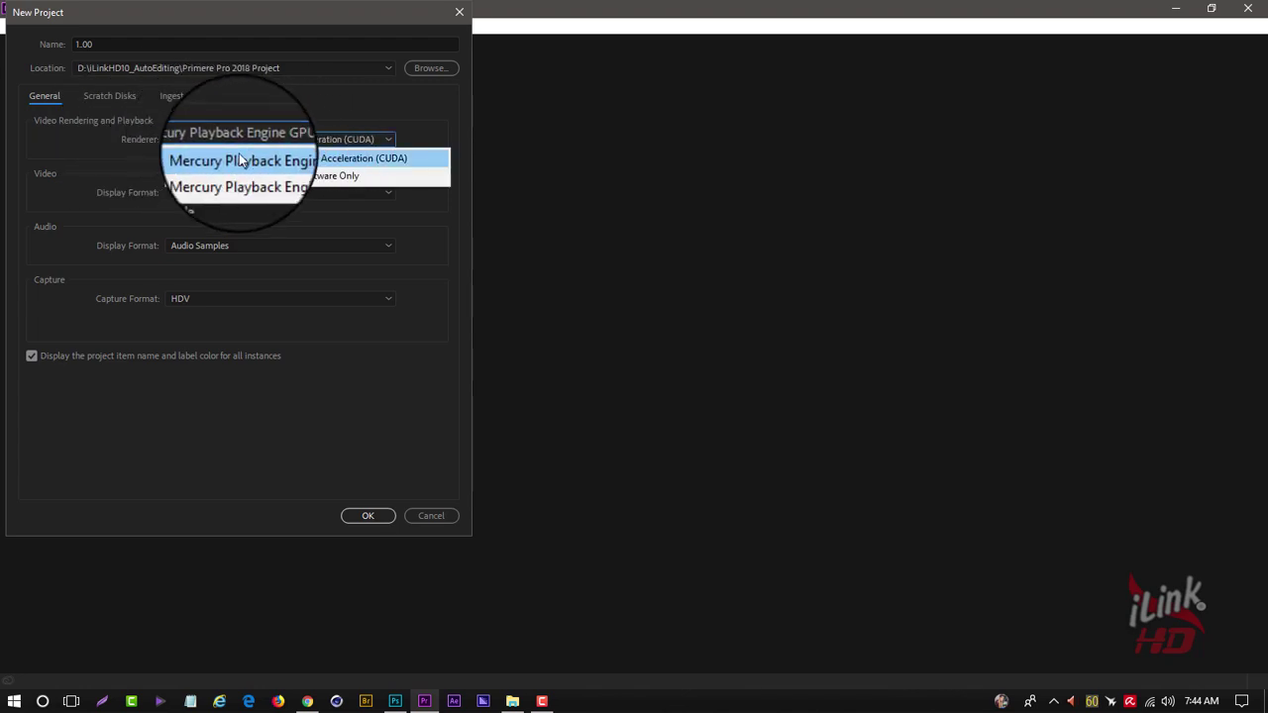
click(318, 158)
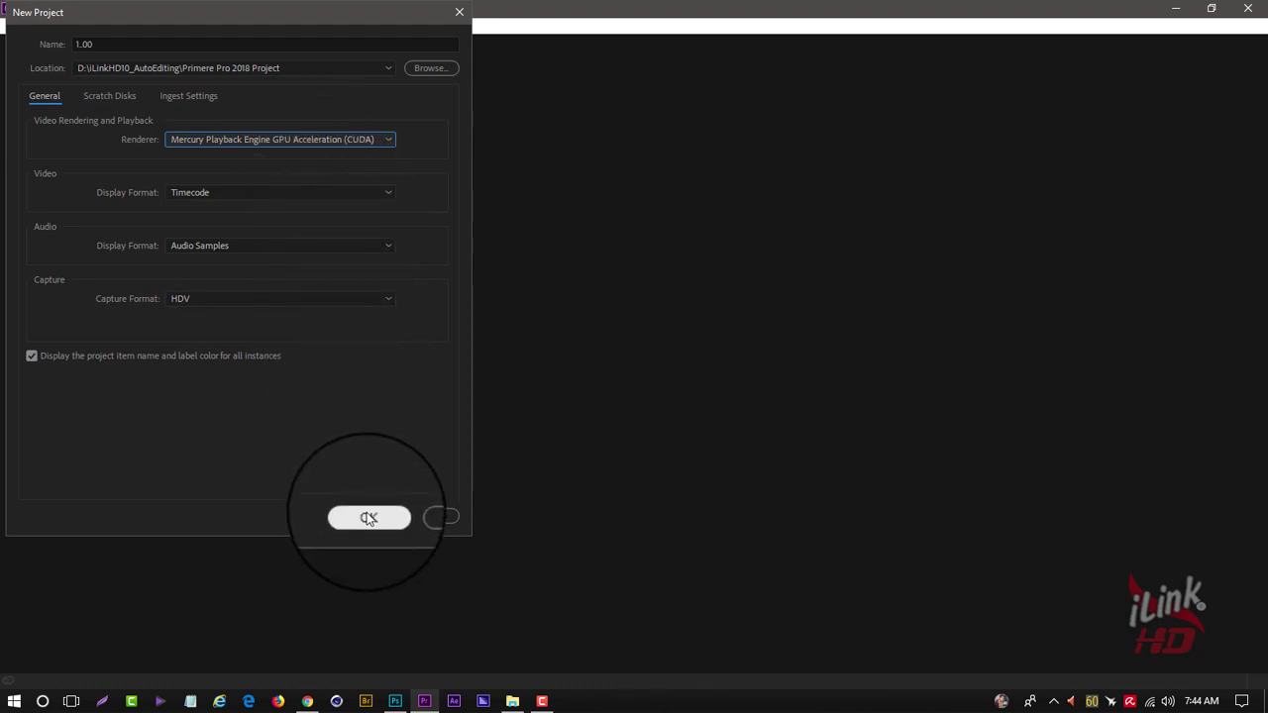
click(336, 138)
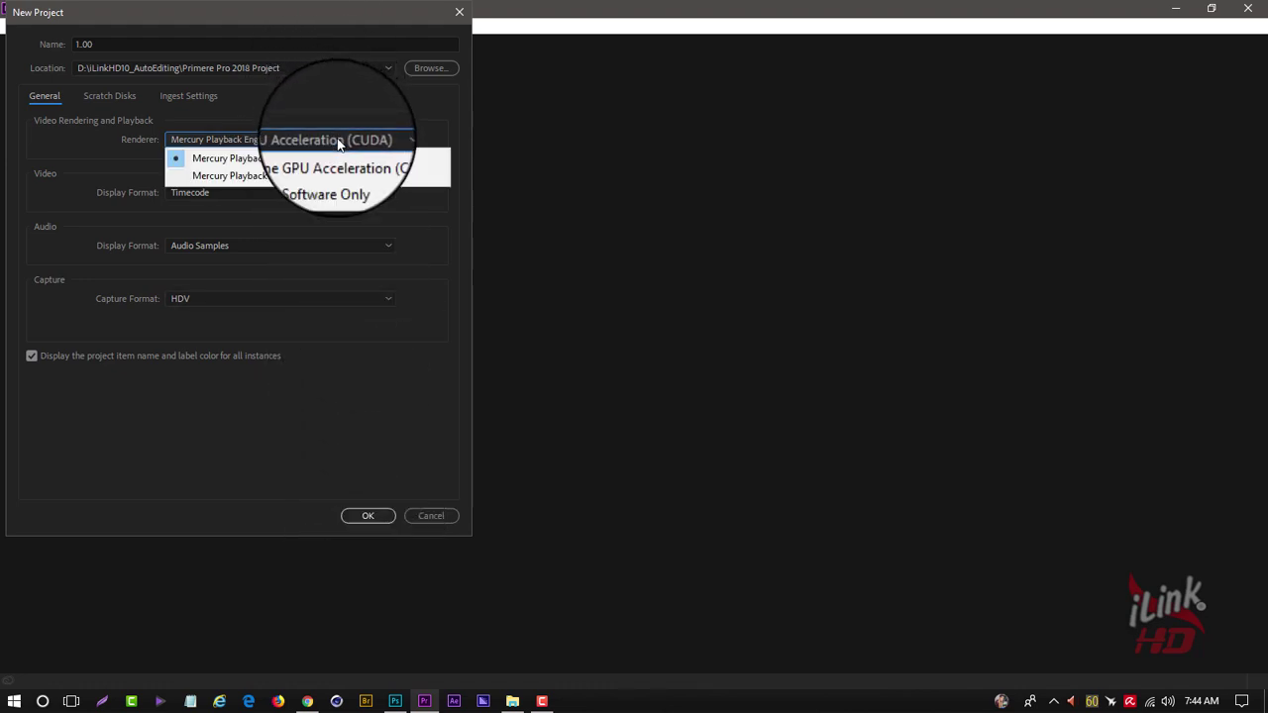
click(340, 134)
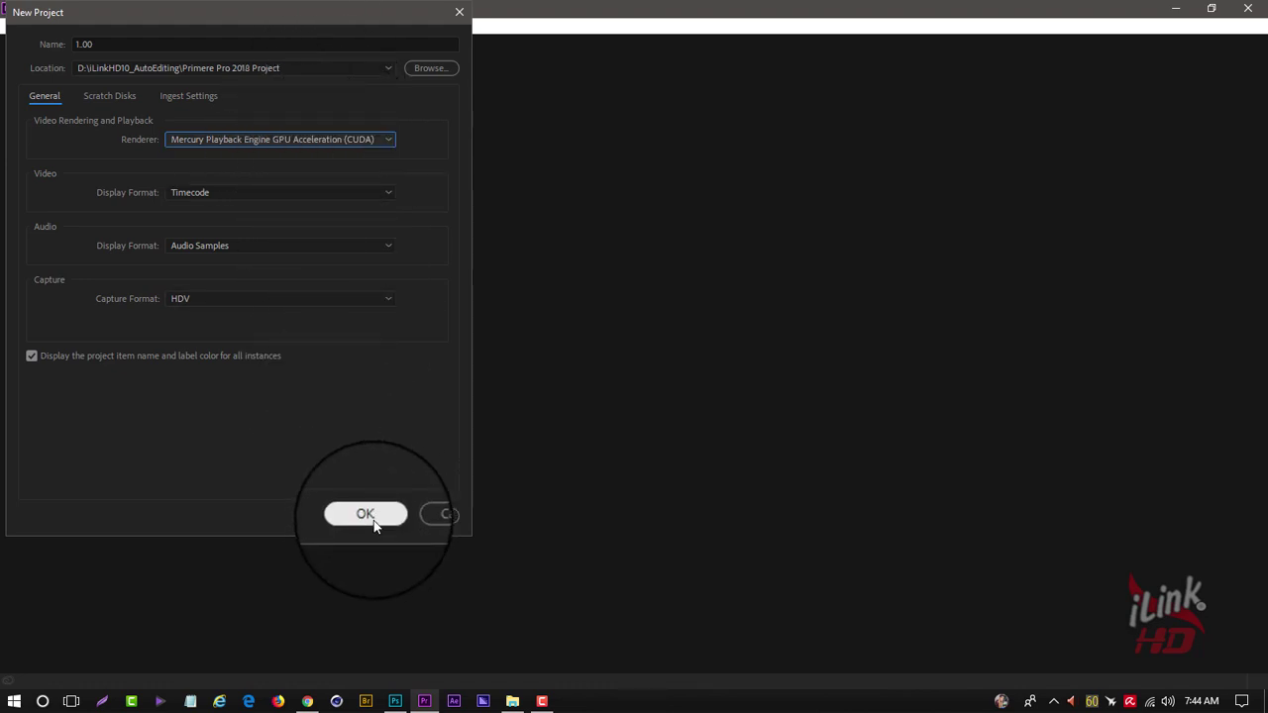
click(348, 300)
click(345, 297)
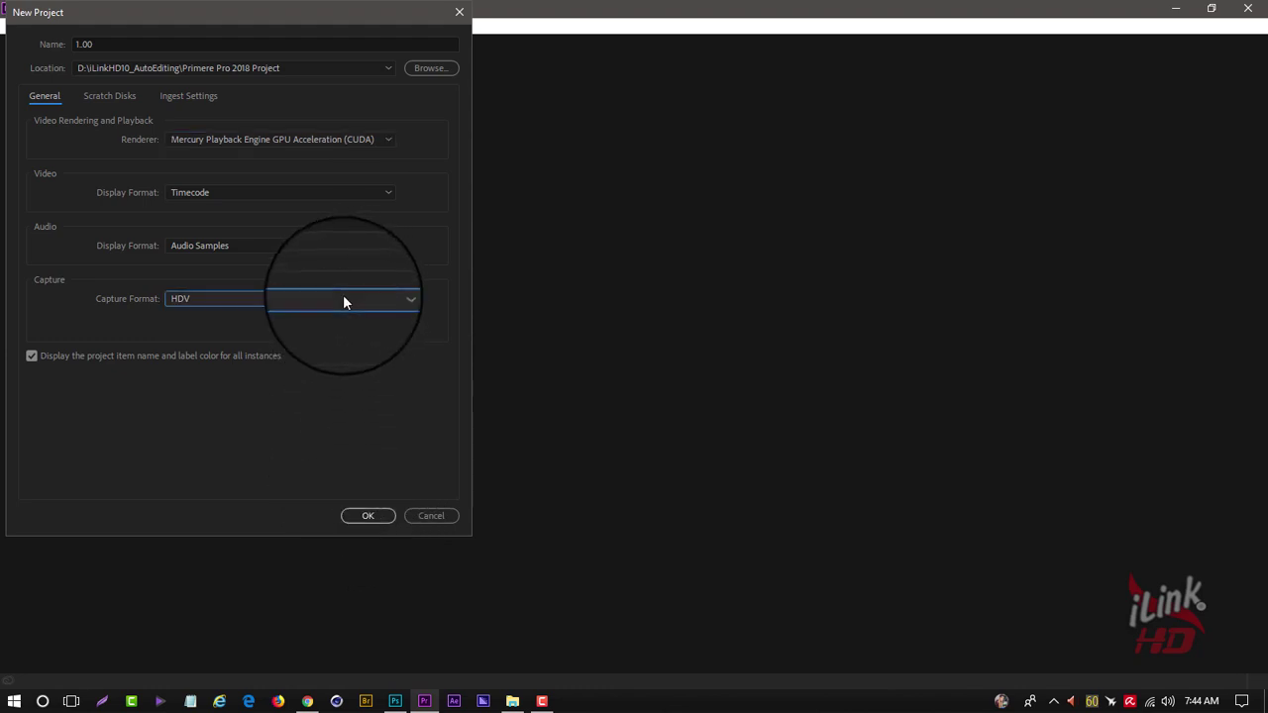
click(367, 516)
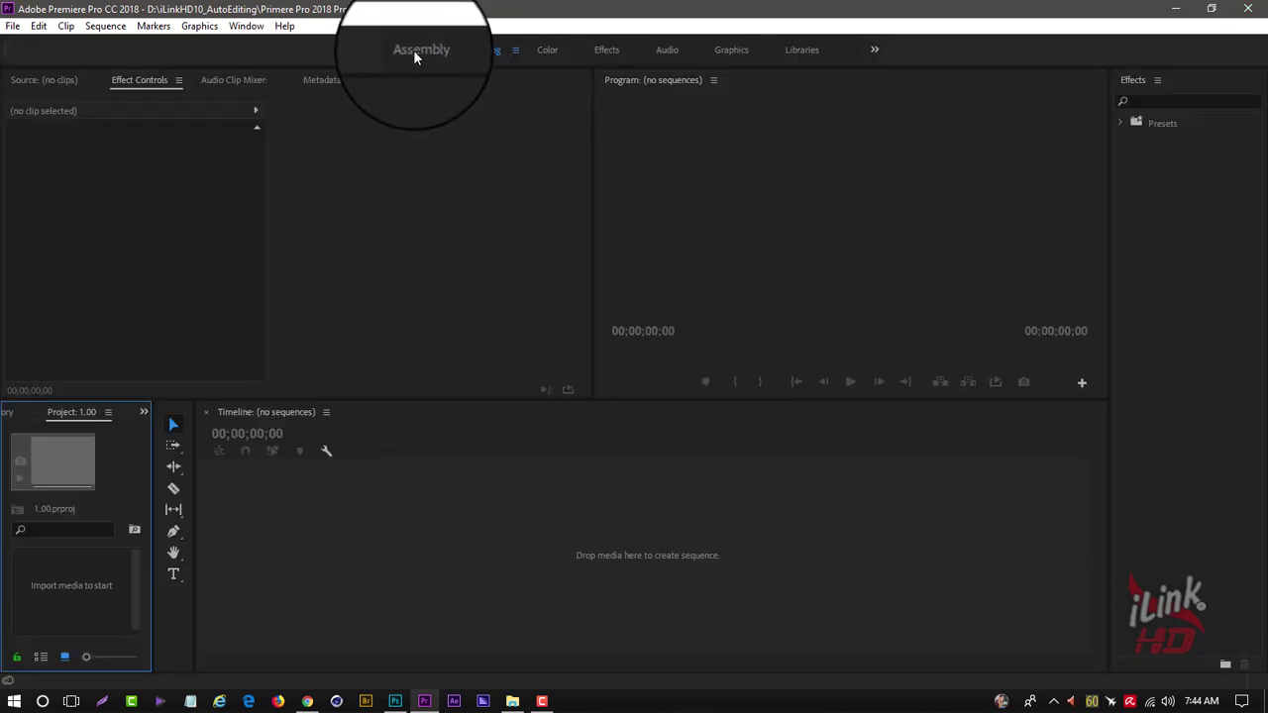
Step: Switch to the Assembly workspace, then open and cancel the Import window
click(415, 52)
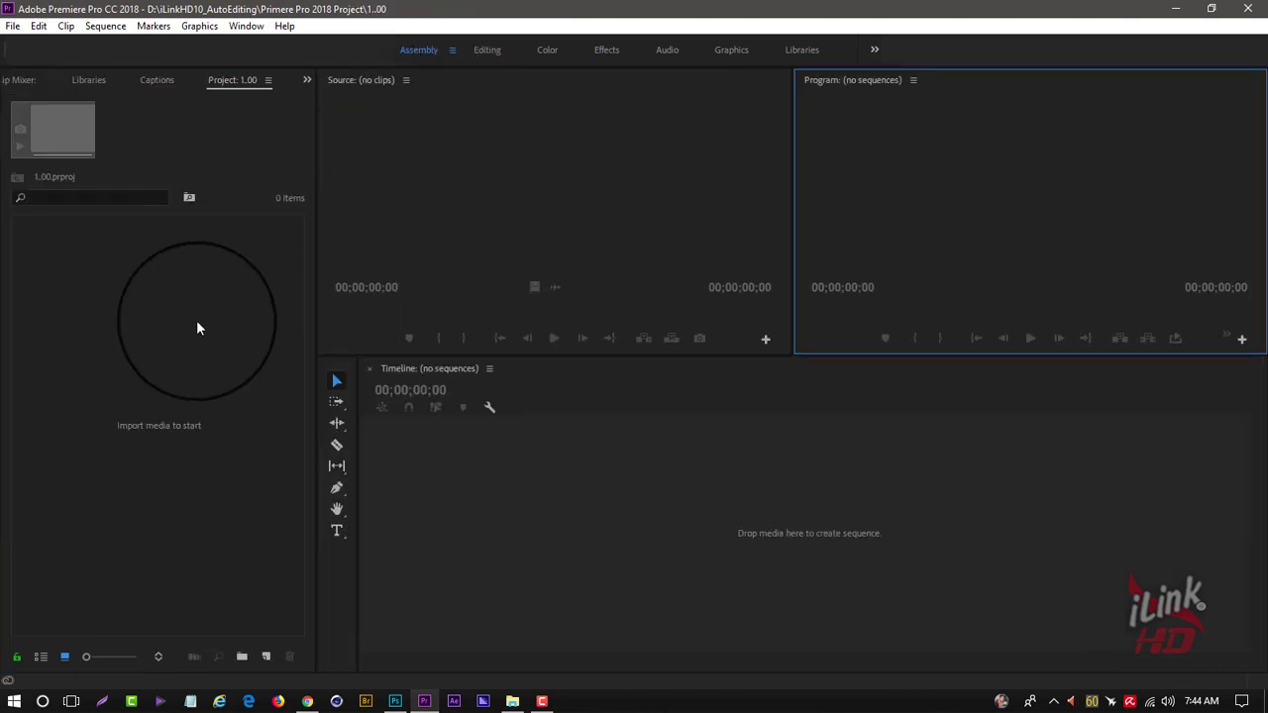
click(197, 328)
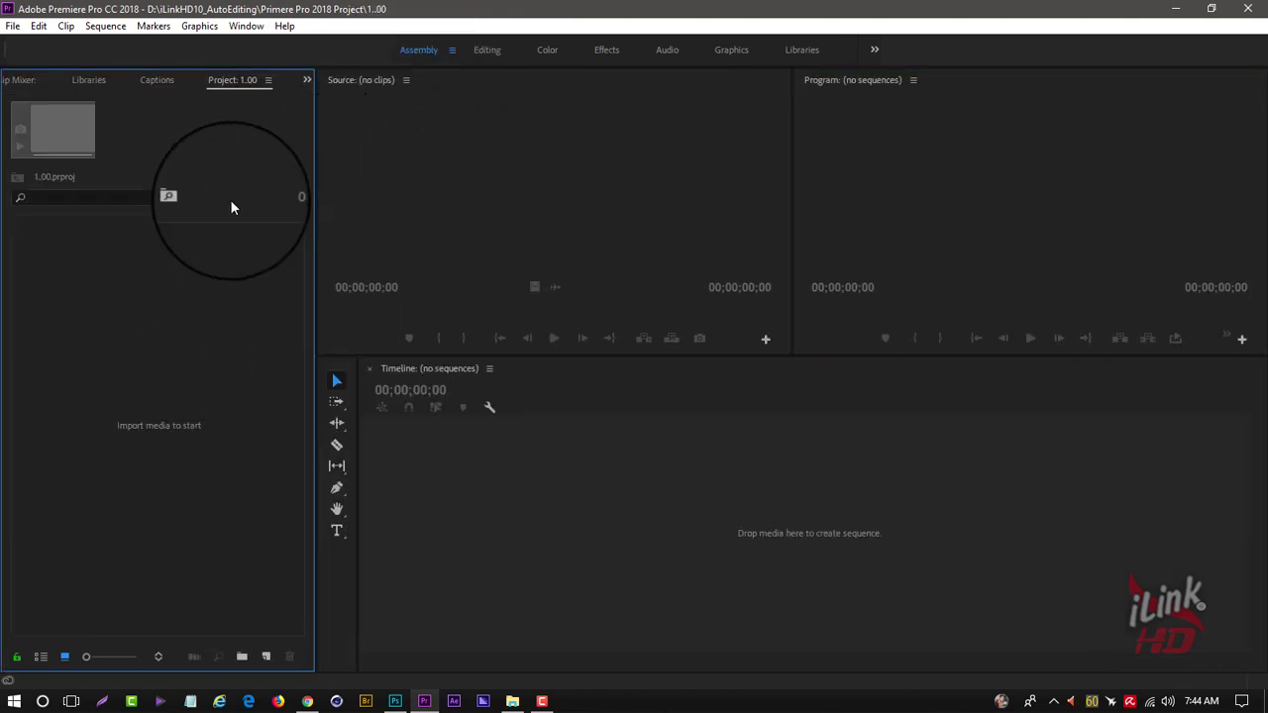
double_click(215, 334)
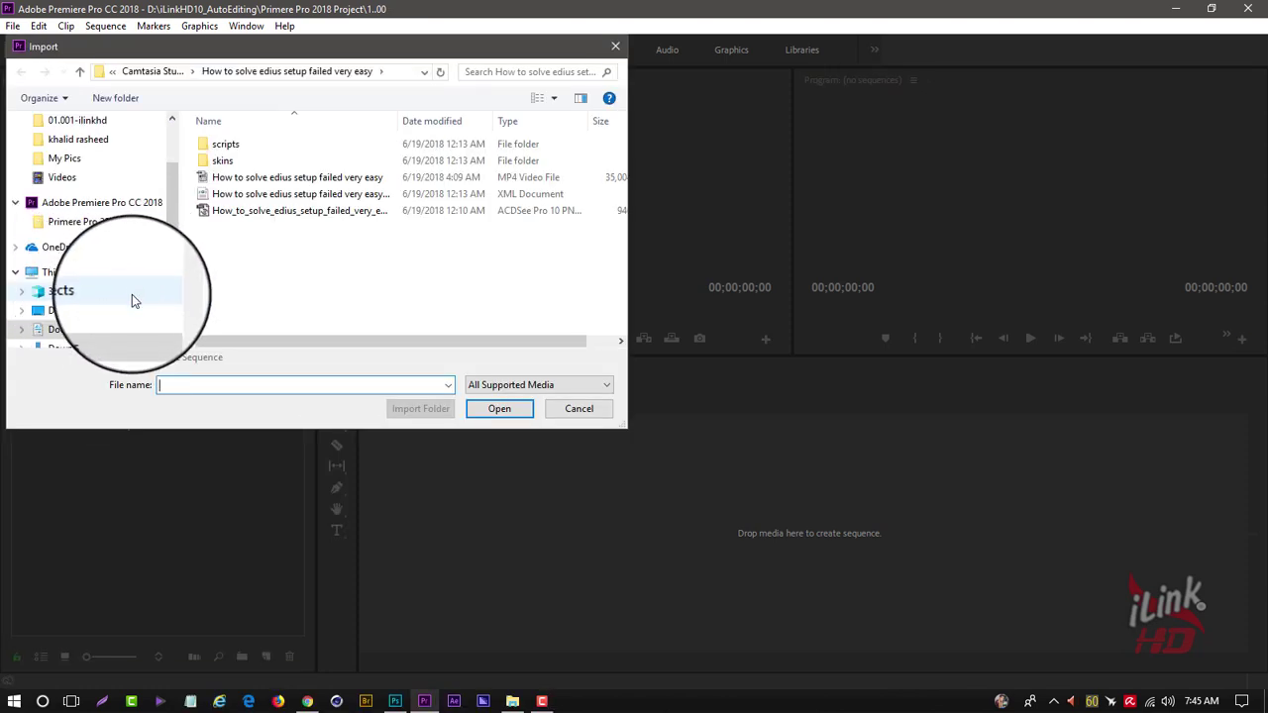
mouse_move(626, 428)
mouse_down()
mouse_move(978, 428)
mouse_move(1105, 446)
mouse_up()
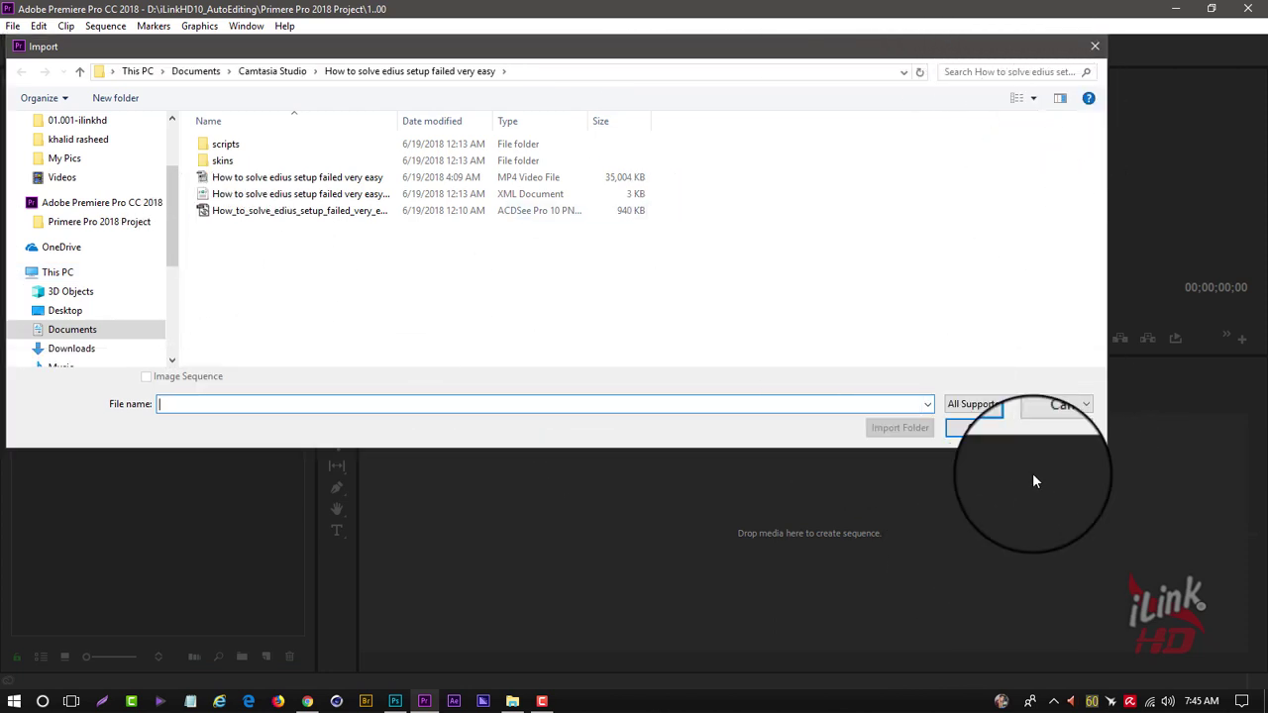
click(1054, 427)
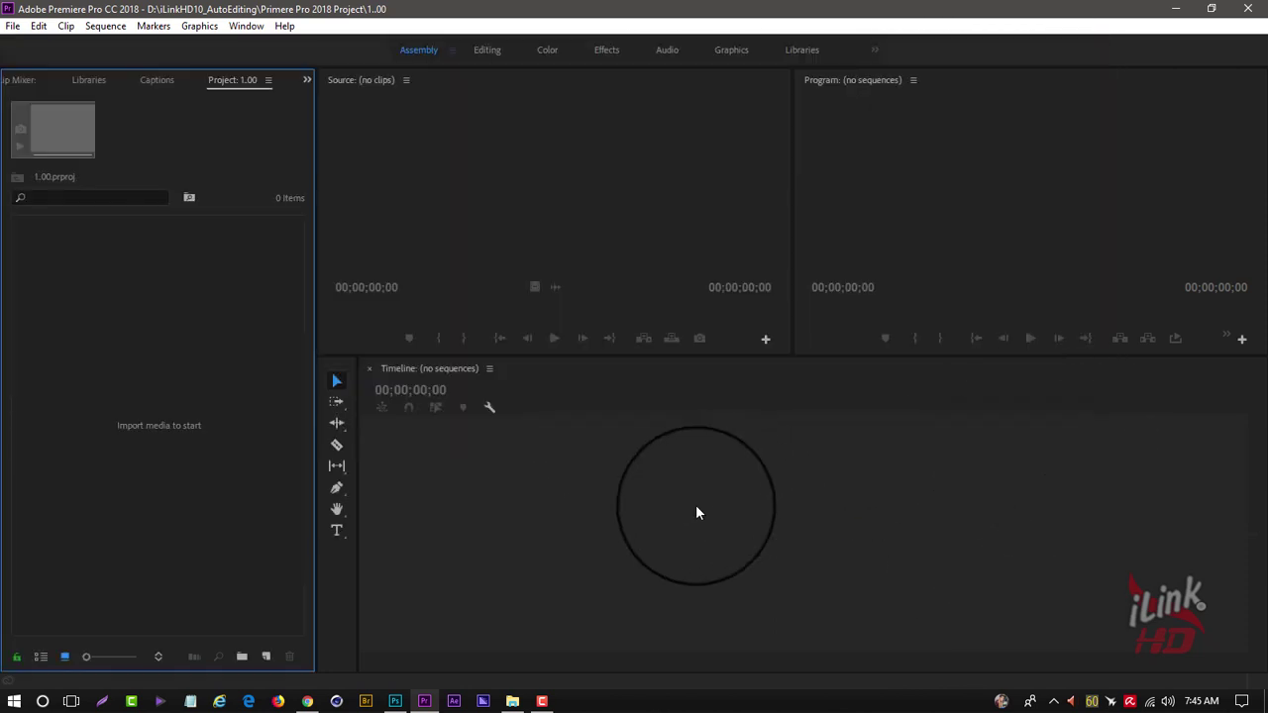
Step: Drag Untitled-1.png from File Explorer's Pictures subfolder into Premiere's Project panel
click(513, 702)
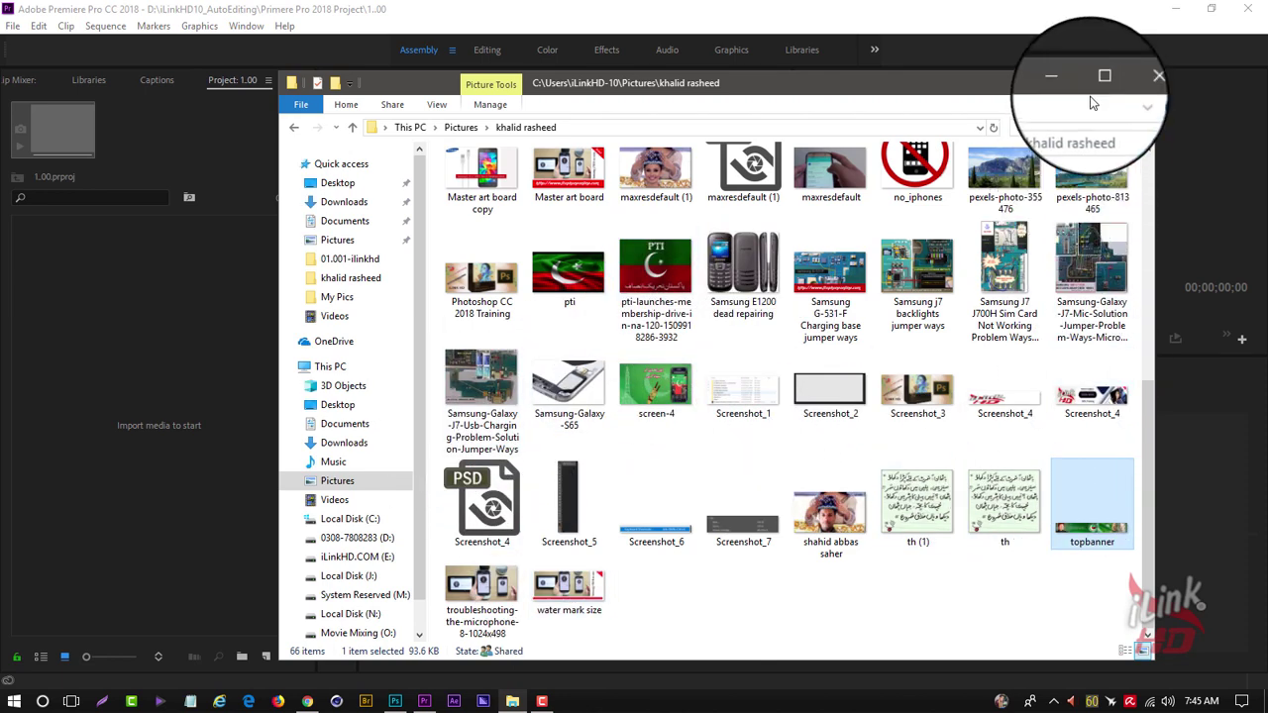
click(337, 480)
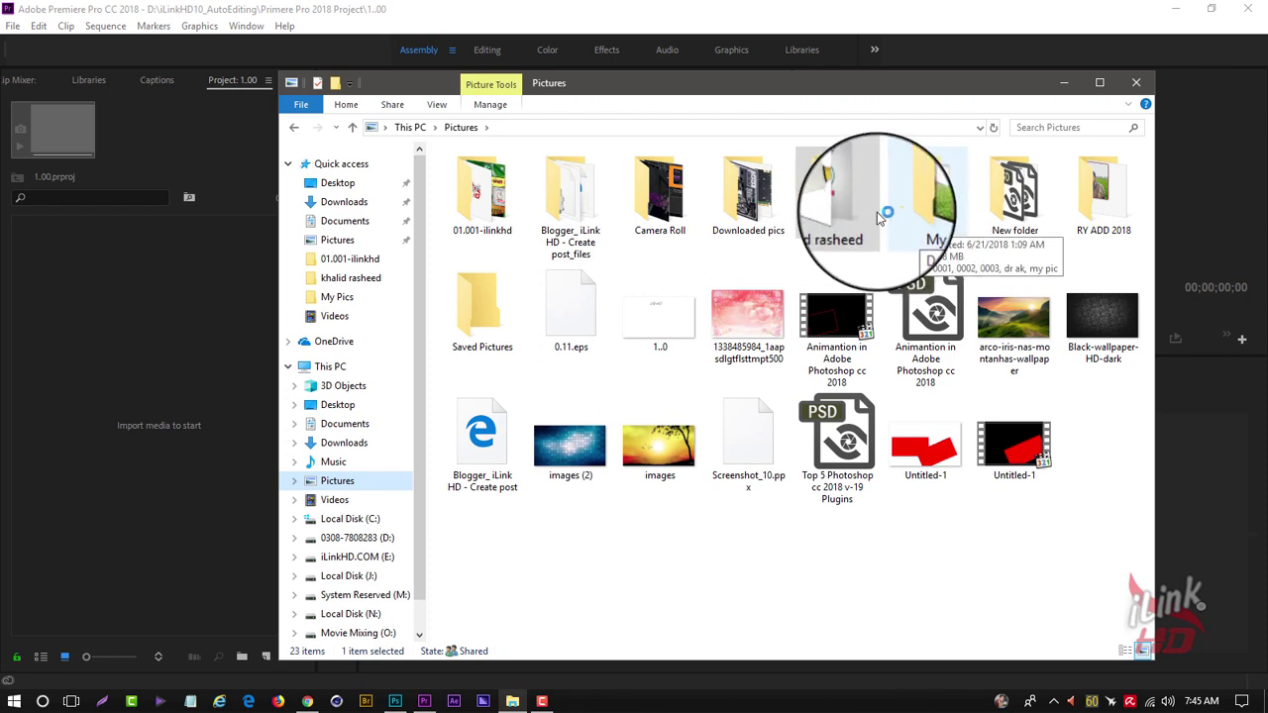
double_click(485, 198)
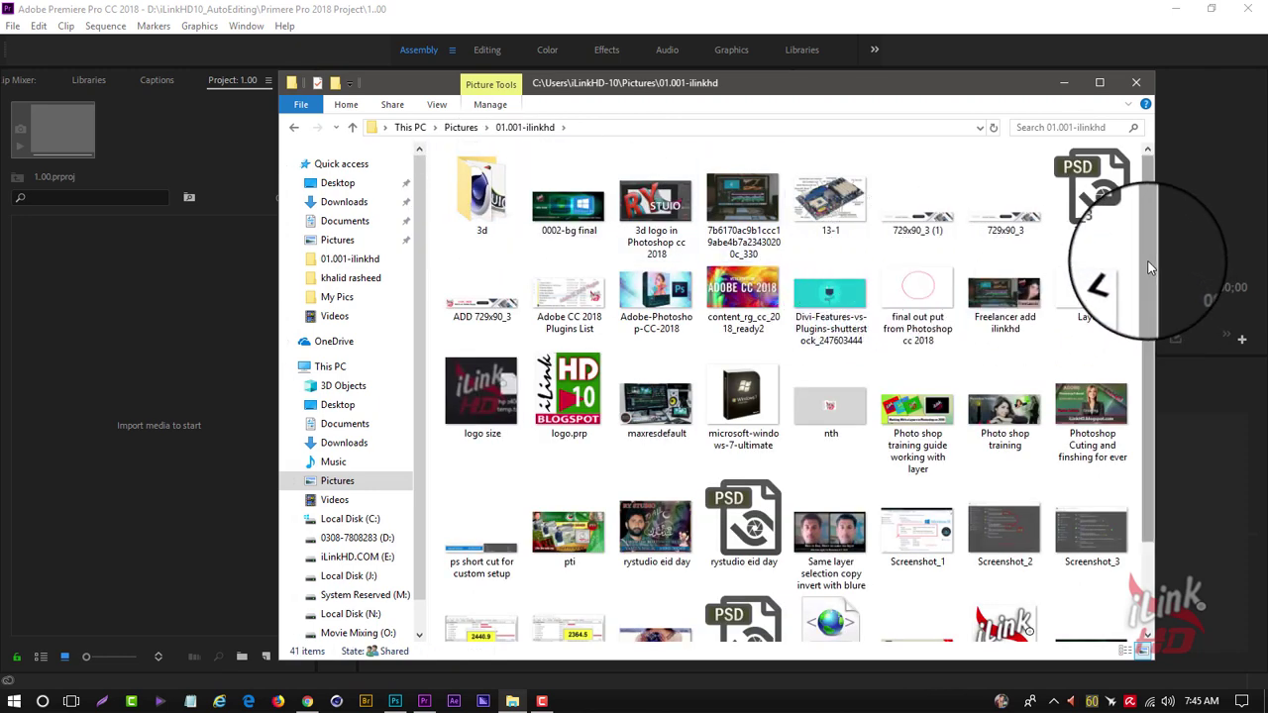
mouse_move(1149, 268)
mouse_down()
mouse_move(1157, 369)
mouse_move(1144, 163)
mouse_up()
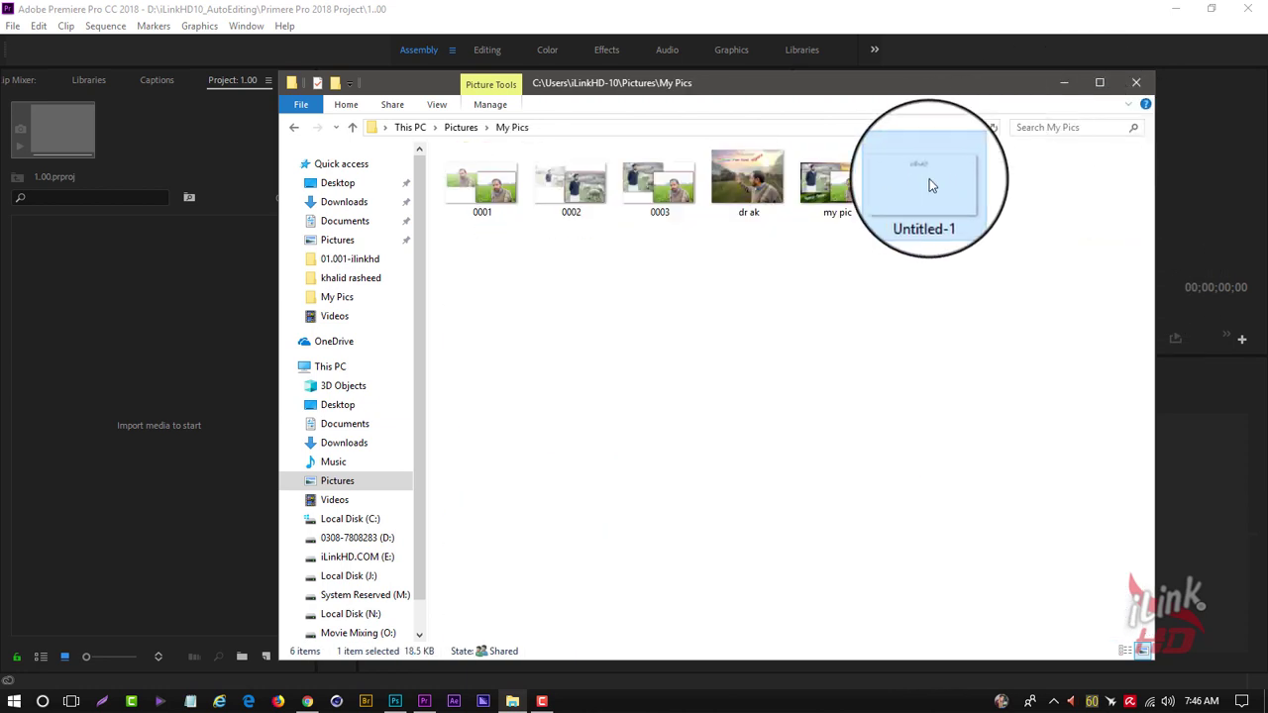
drag(929, 185, 72, 411)
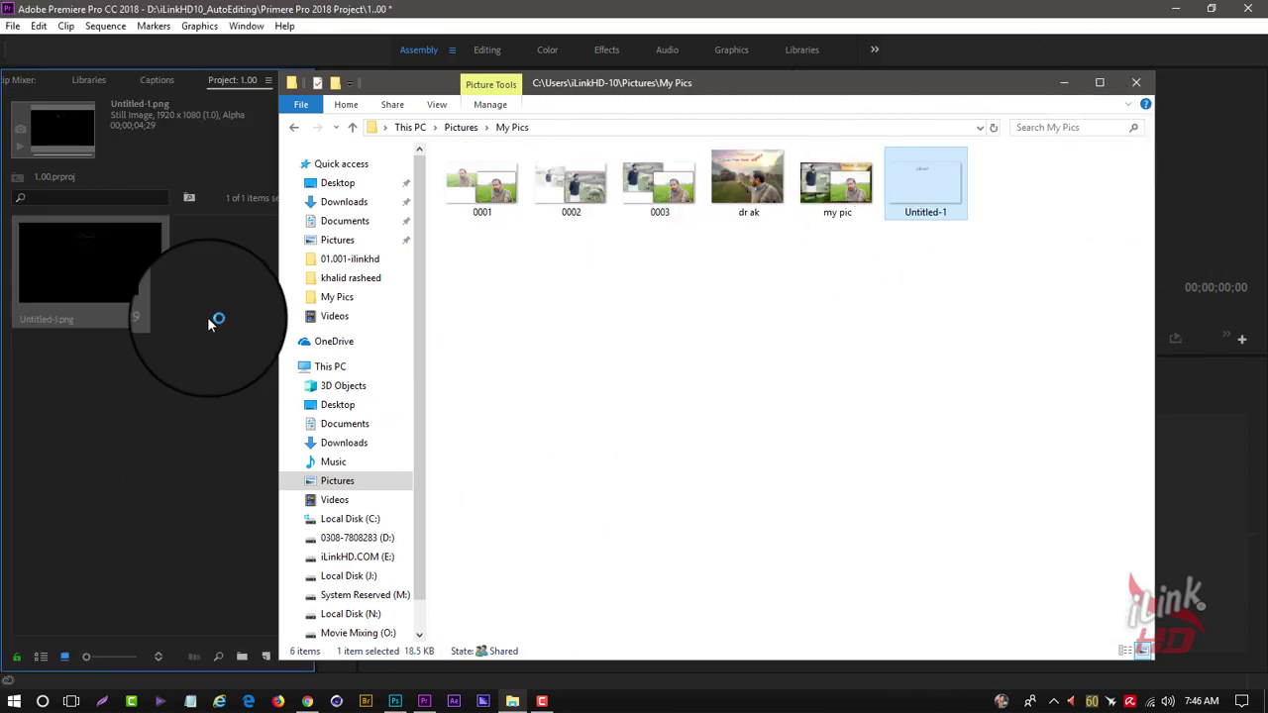
click(105, 280)
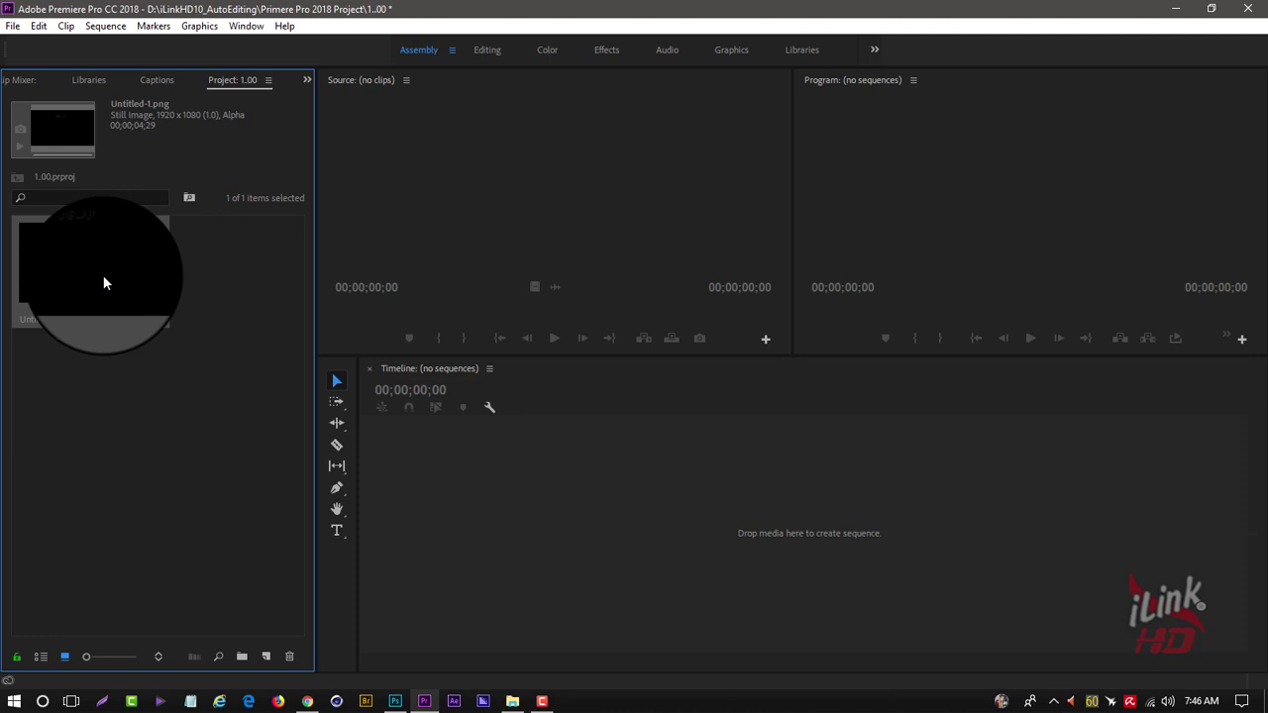
Step: Create Sequence 01 with default settings and stretch the Untitled-1.png still on V1 to 3;10;17
right_click(174, 401)
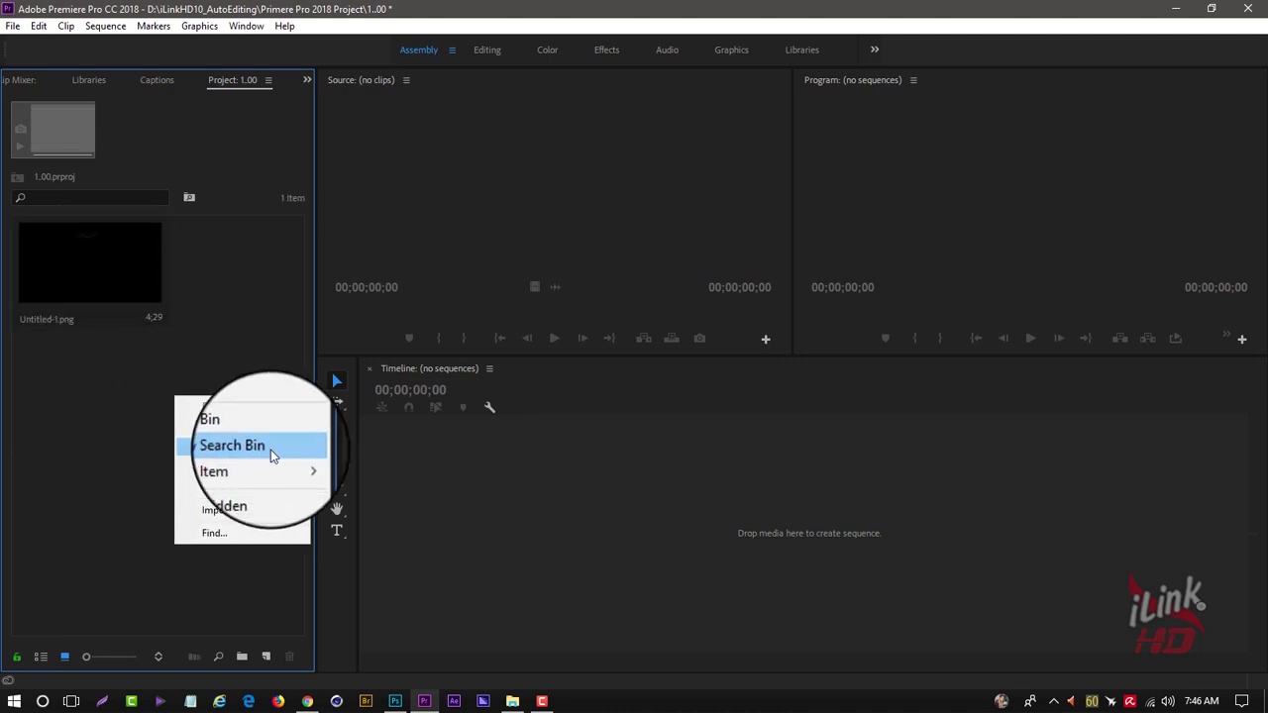
mouse_move(275, 468)
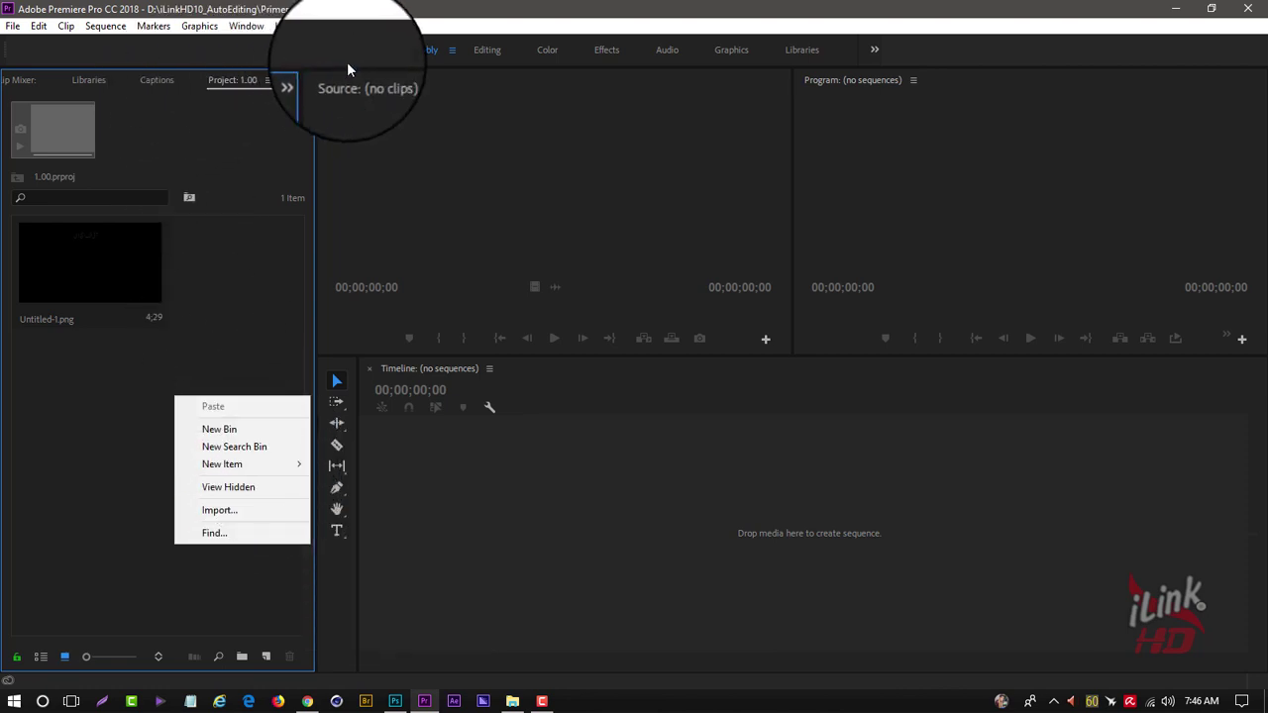
click(105, 26)
click(37, 14)
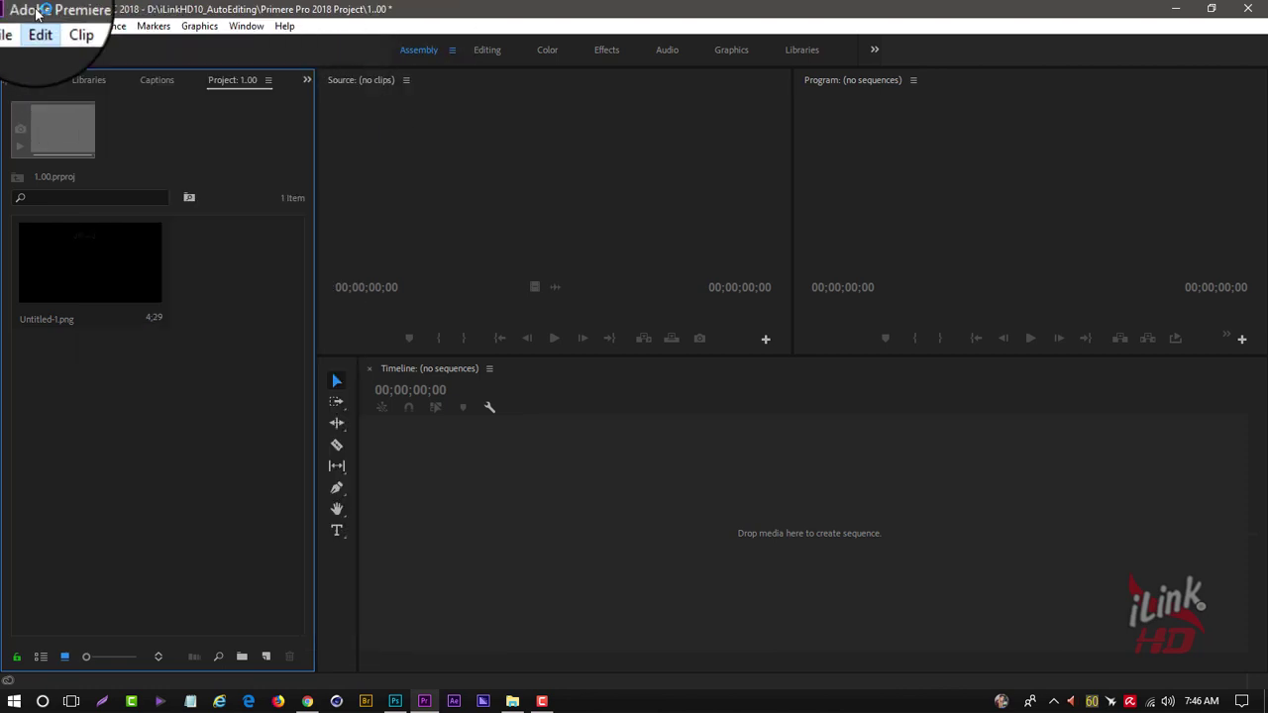
click(13, 25)
mouse_move(36, 44)
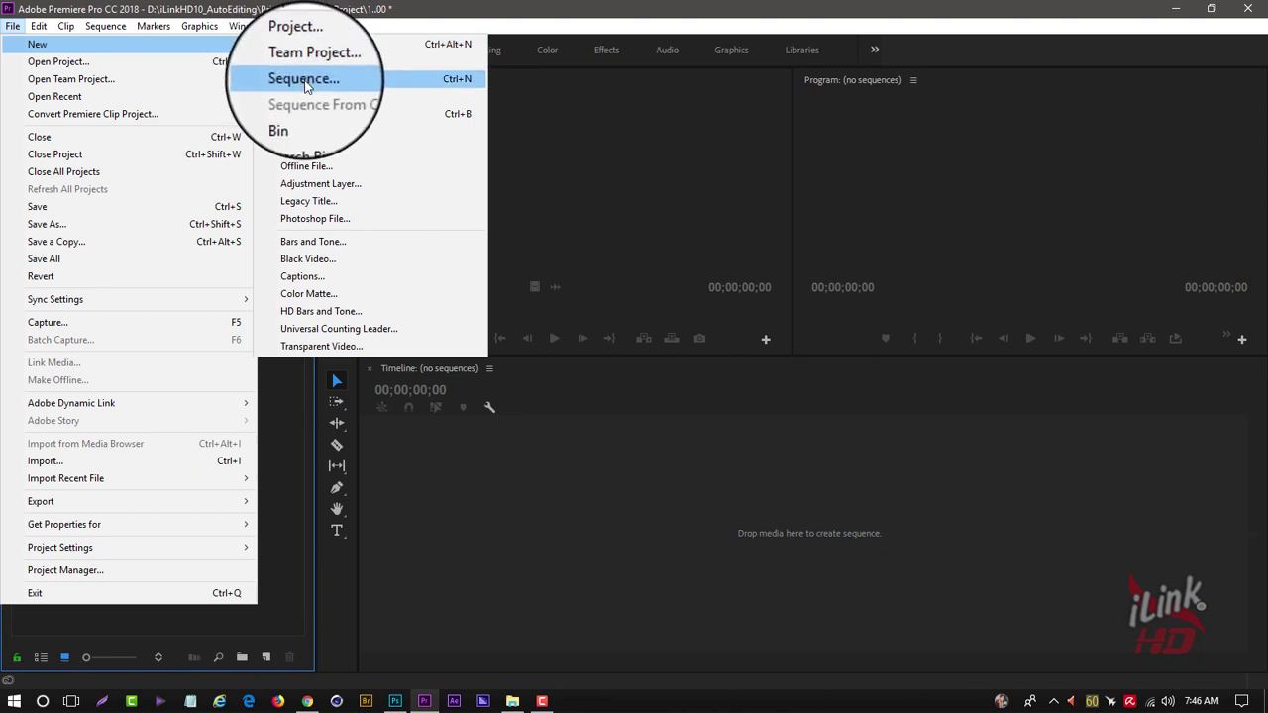
click(305, 80)
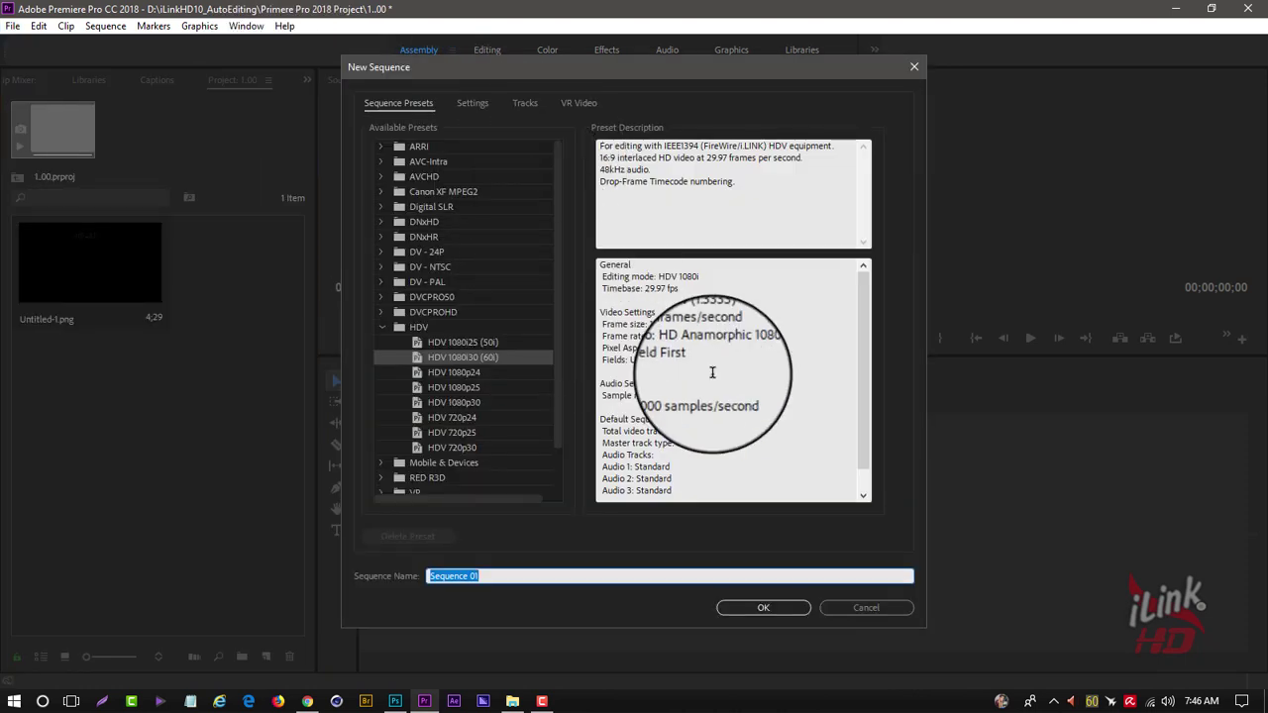
click(763, 607)
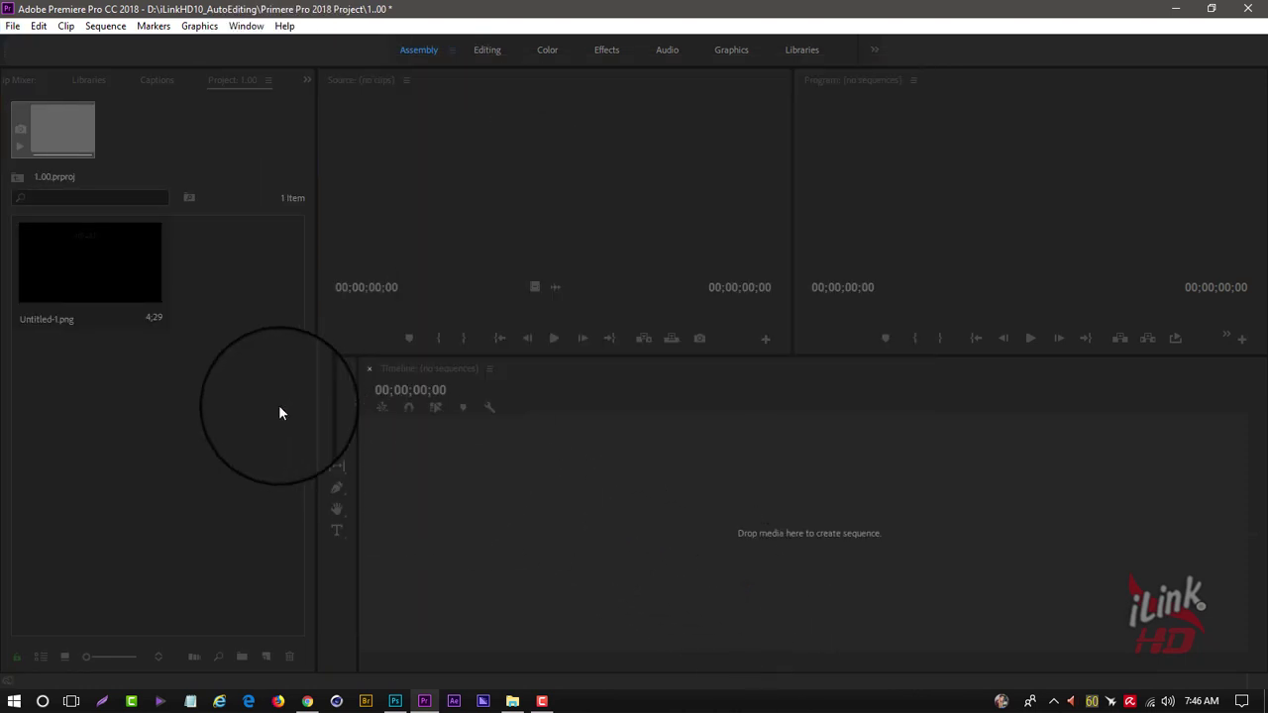
mouse_move(105, 285)
mouse_down()
mouse_move(580, 528)
mouse_move(553, 525)
mouse_move(776, 510)
mouse_up()
click(615, 397)
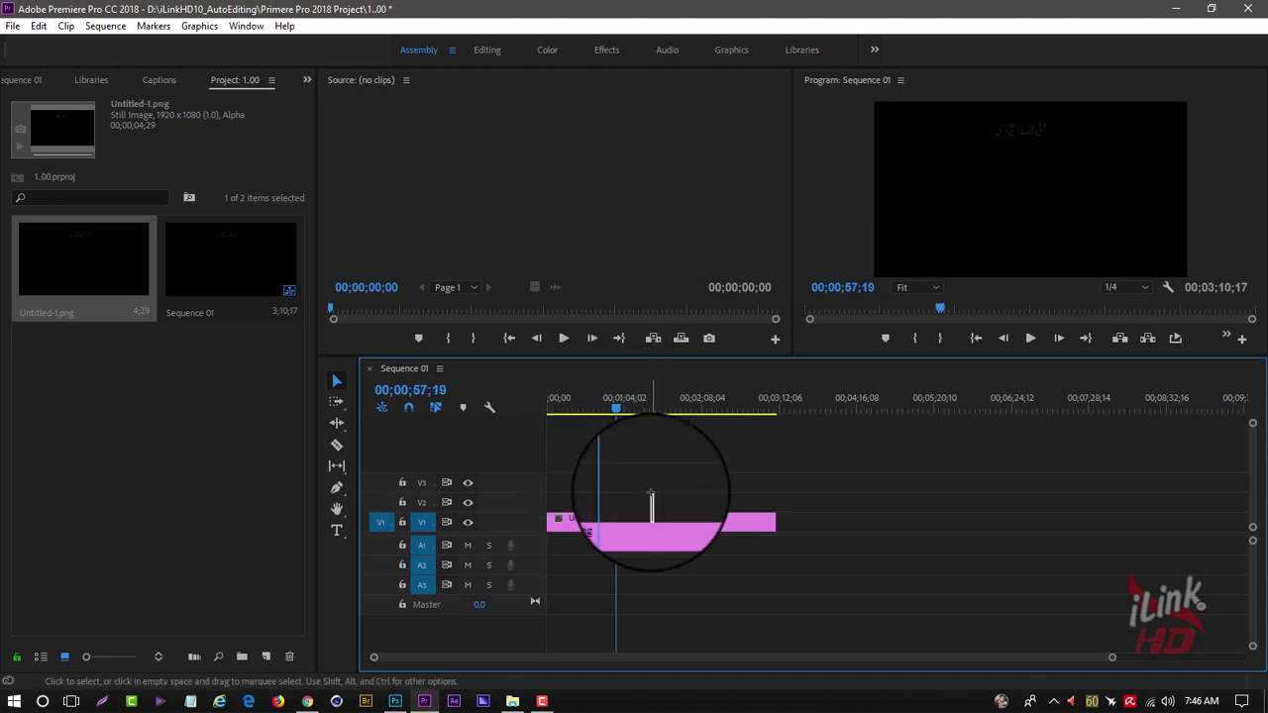
Step: Turn on the Program monitor's Transparency Grid and move the Urdu text clip up to track V4
drag(651, 522, 651, 502)
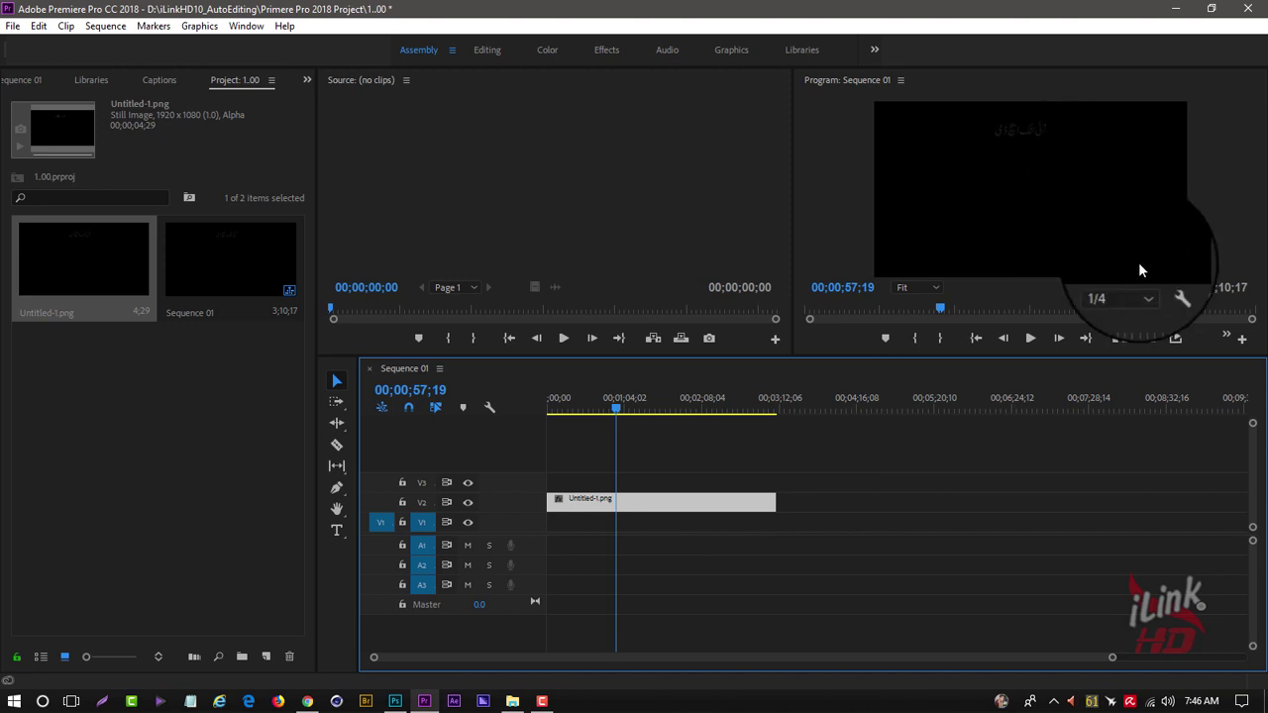
click(1182, 298)
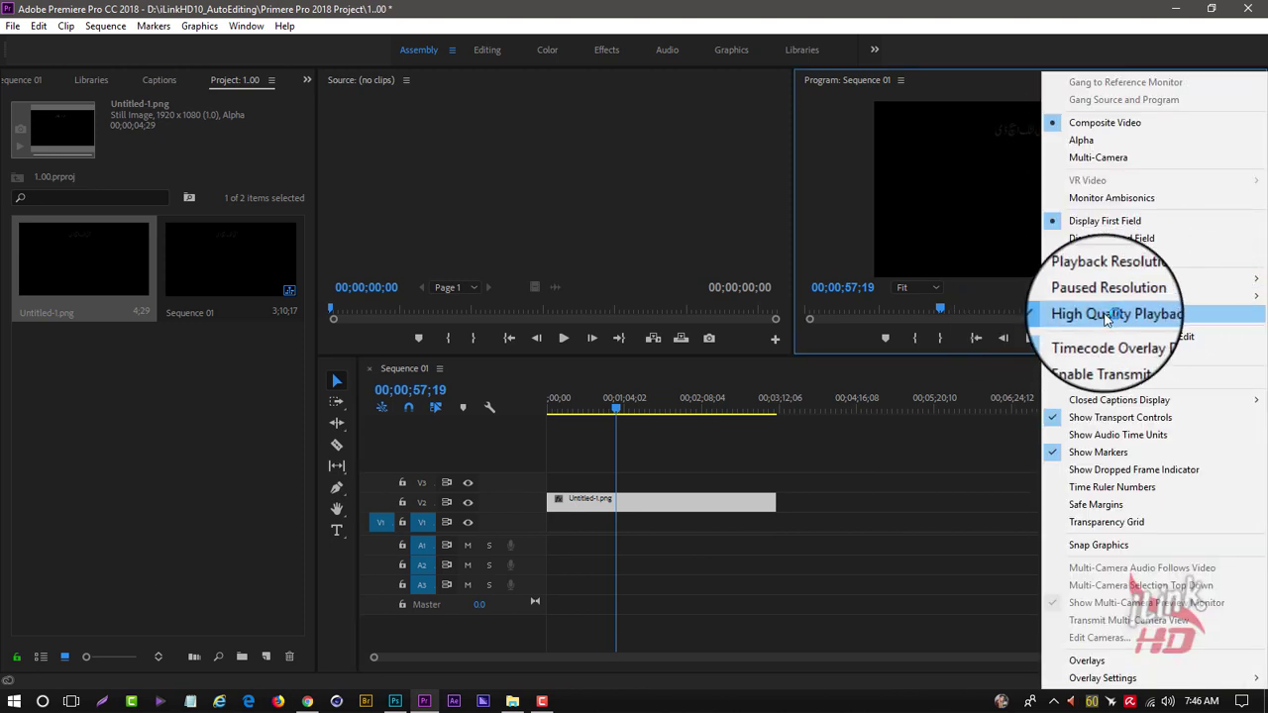
click(1096, 526)
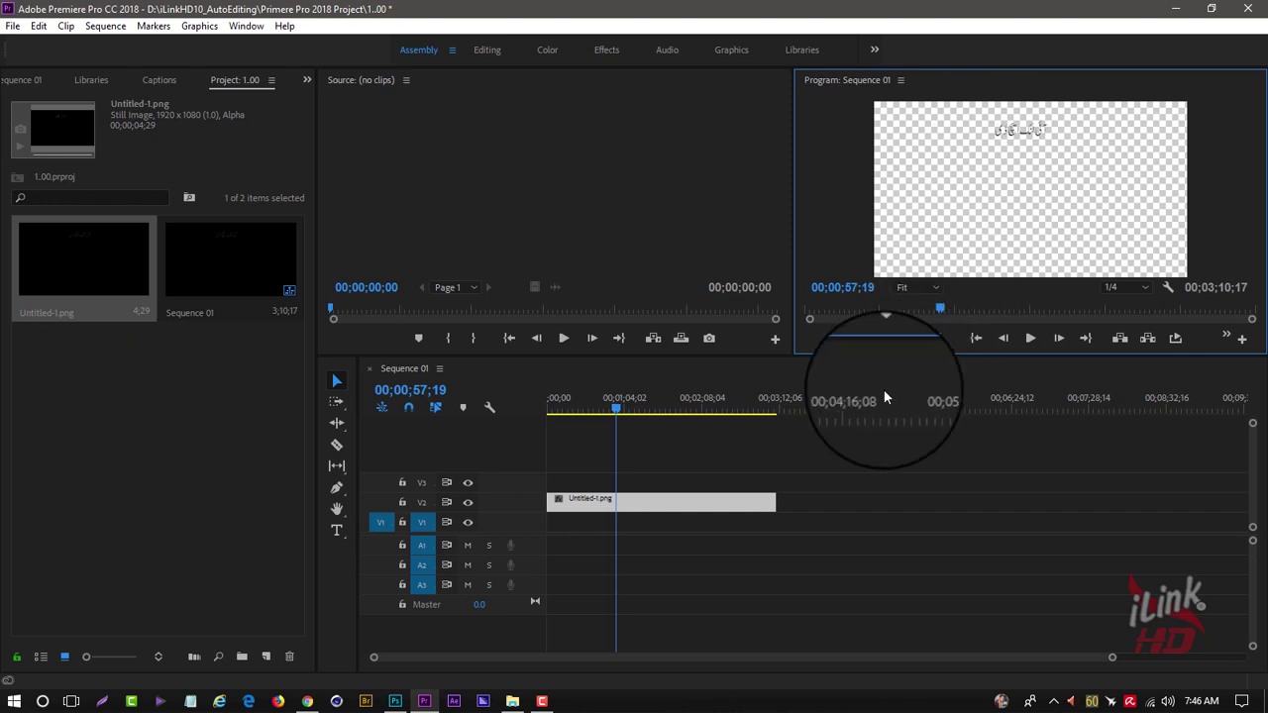
drag(693, 500, 690, 473)
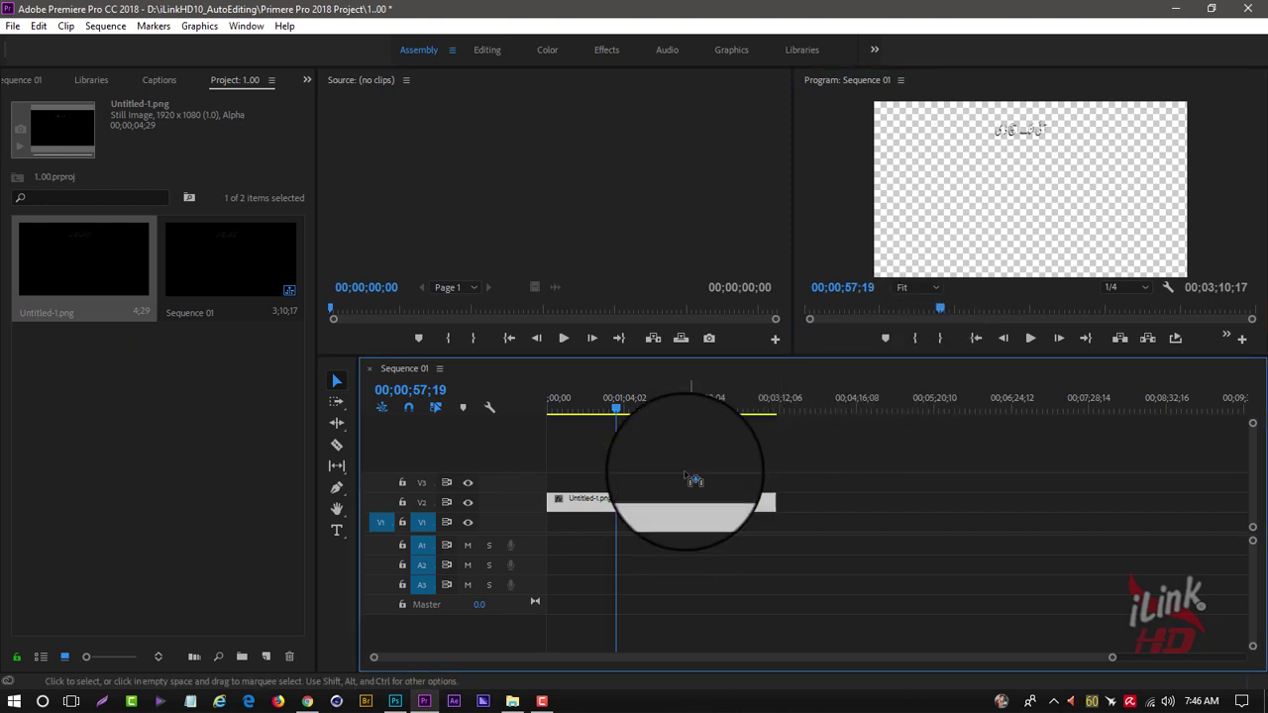
Step: Create a red Color Matte project item with default video settings and name
right_click(157, 428)
mouse_move(251, 503)
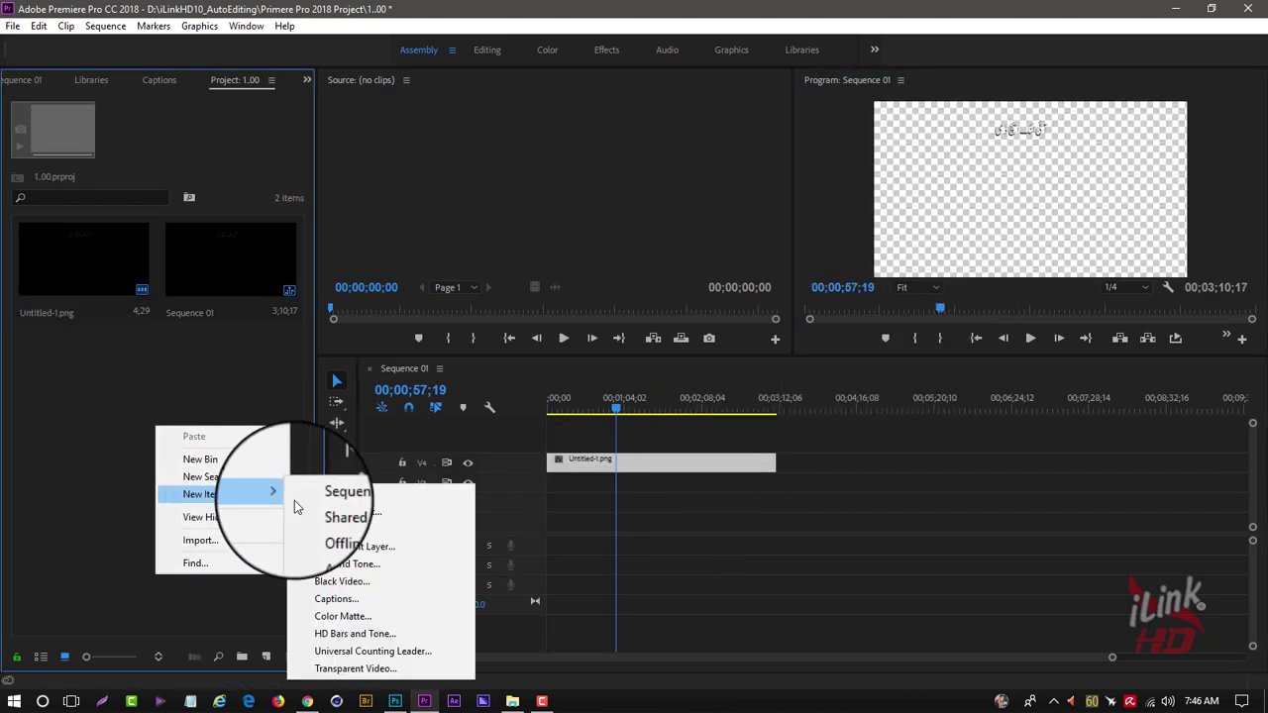
click(361, 585)
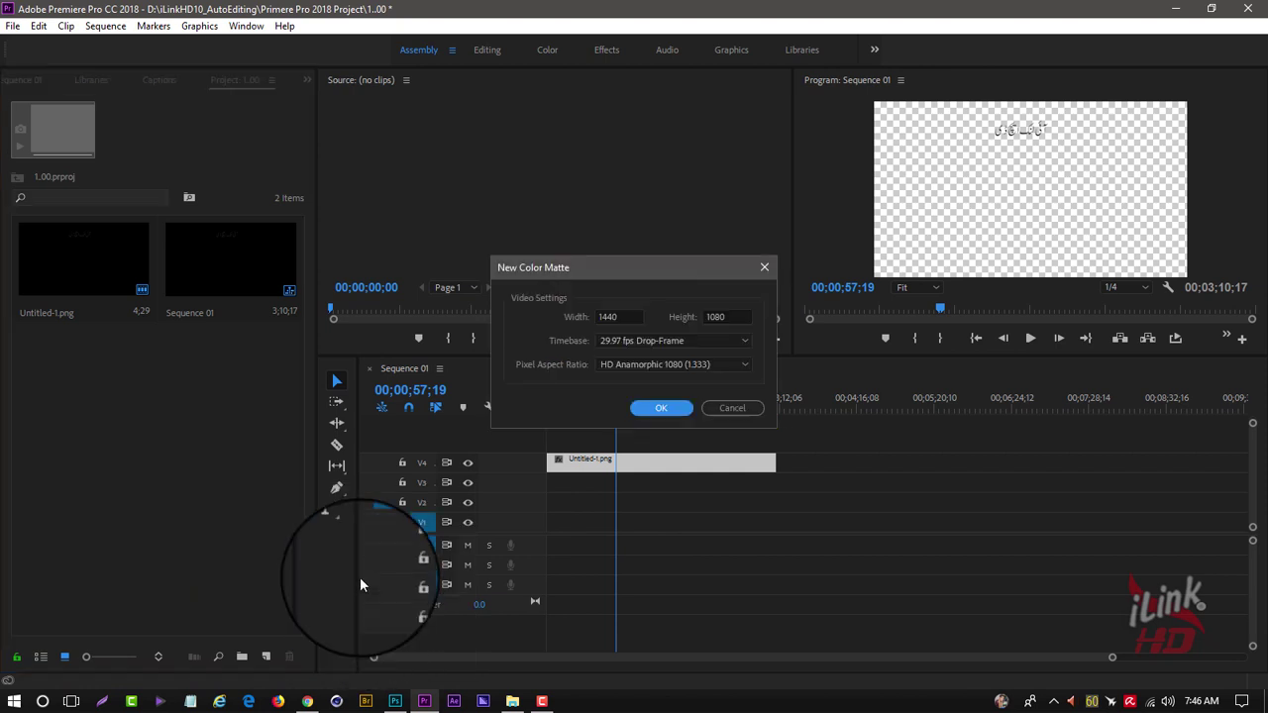
click(661, 407)
click(607, 420)
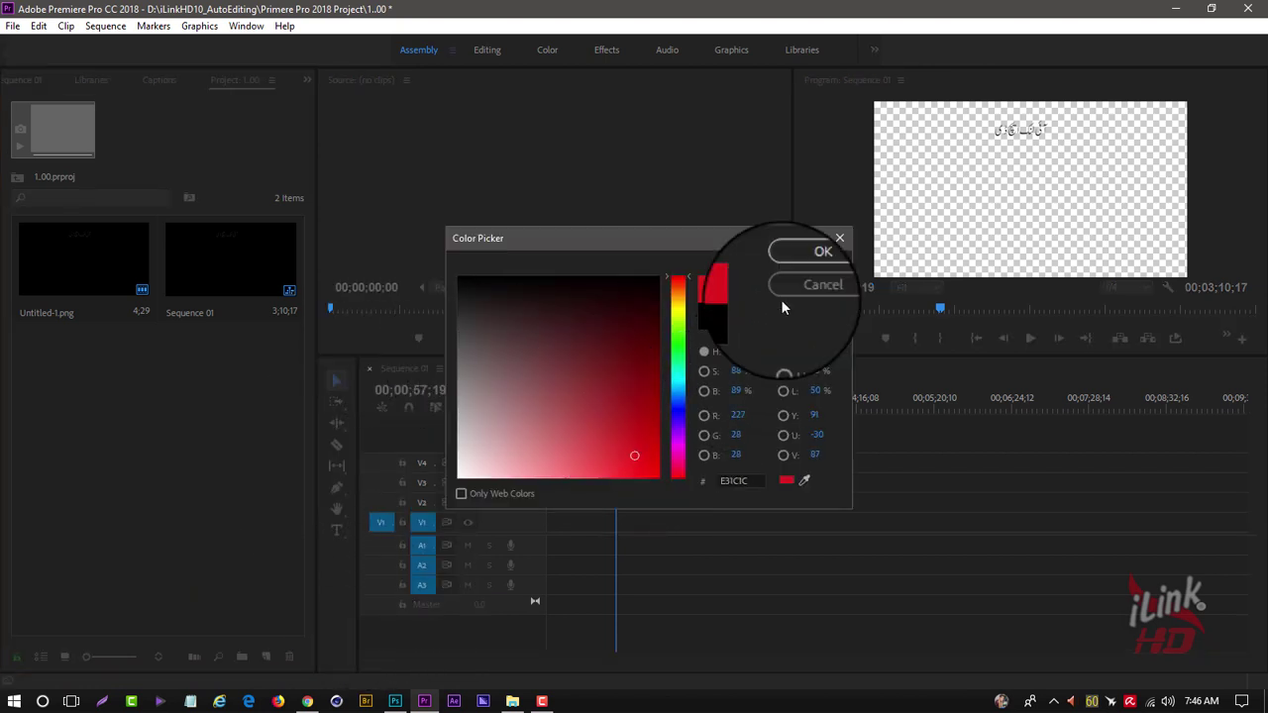
click(808, 267)
click(582, 381)
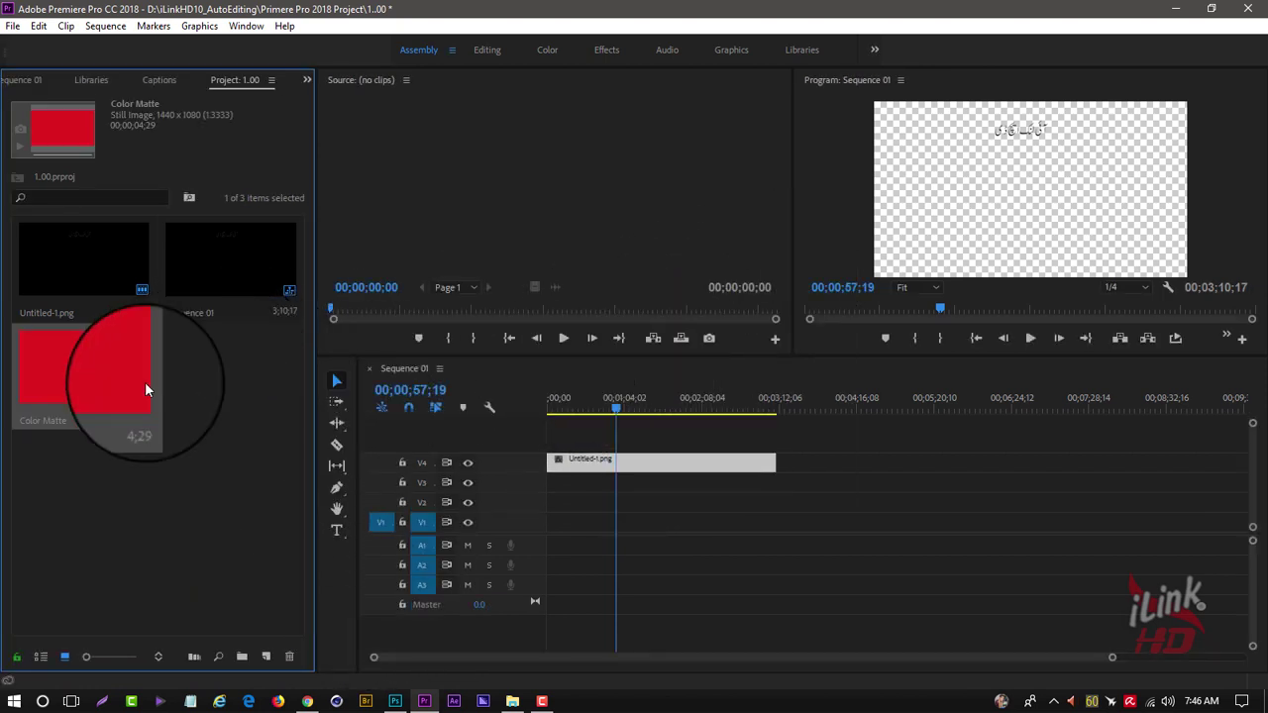
Step: Place the Color Matte on V3 beneath the text and preview it full screen at 00;01;16;02
mouse_move(119, 396)
mouse_down()
mouse_move(567, 492)
mouse_move(750, 482)
mouse_up()
click(640, 407)
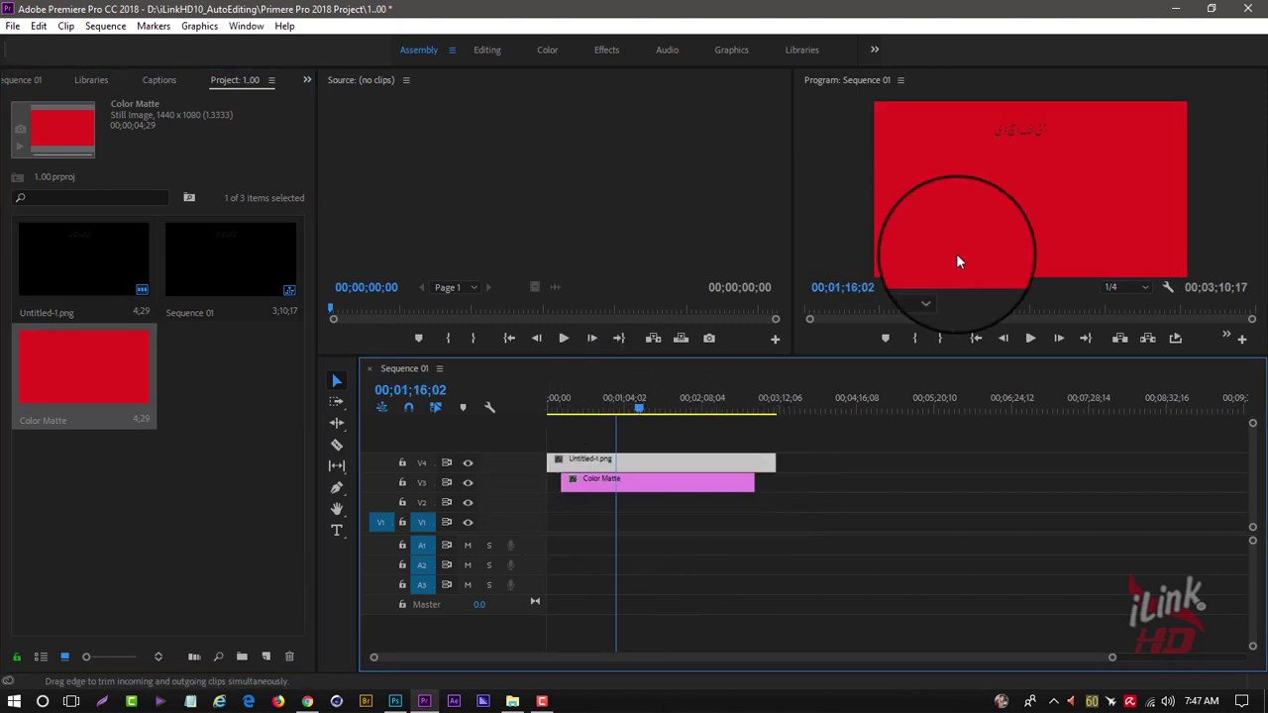
click(1080, 156)
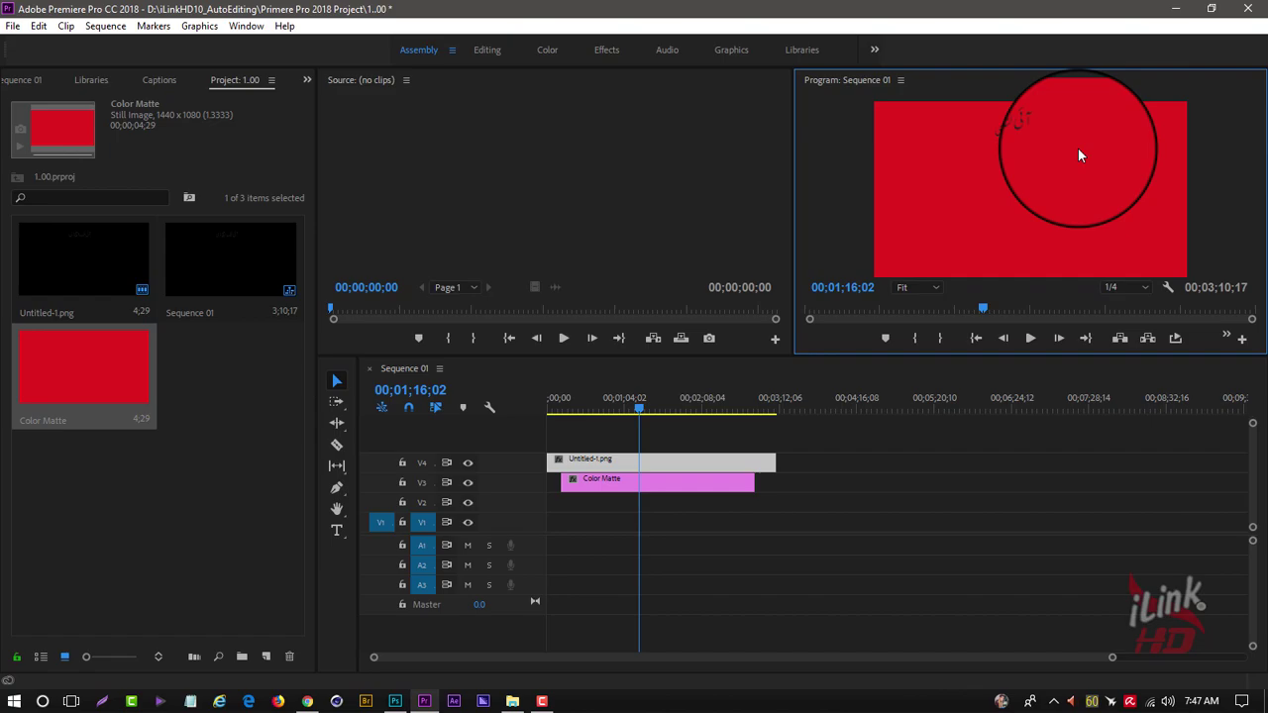
key(ctrl+grave)
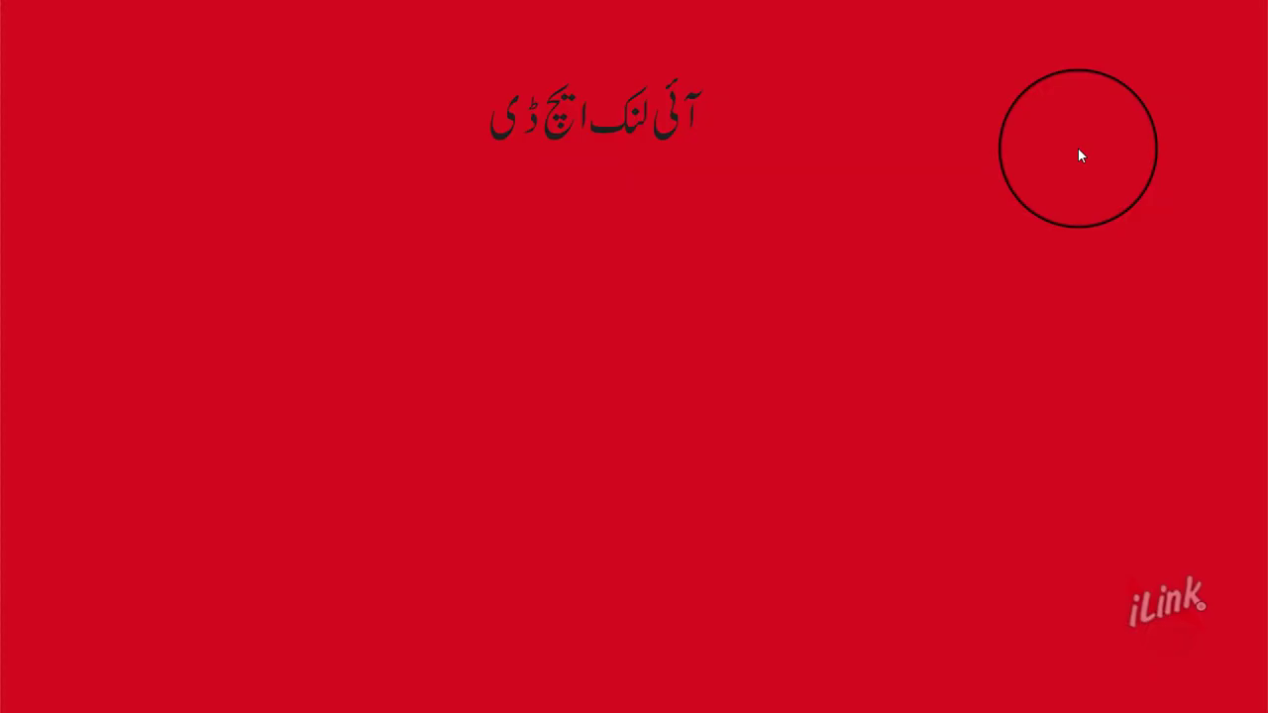
key(ctrl+grave)
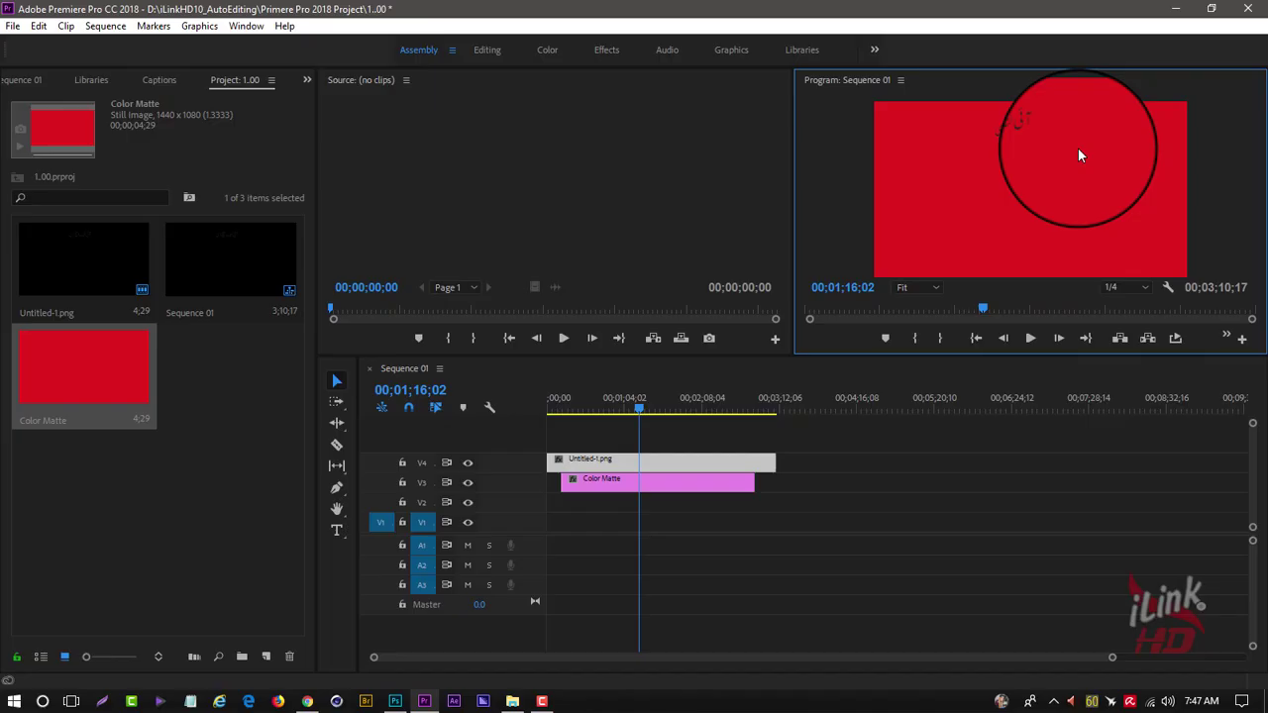
drag(1079, 155, 985, 231)
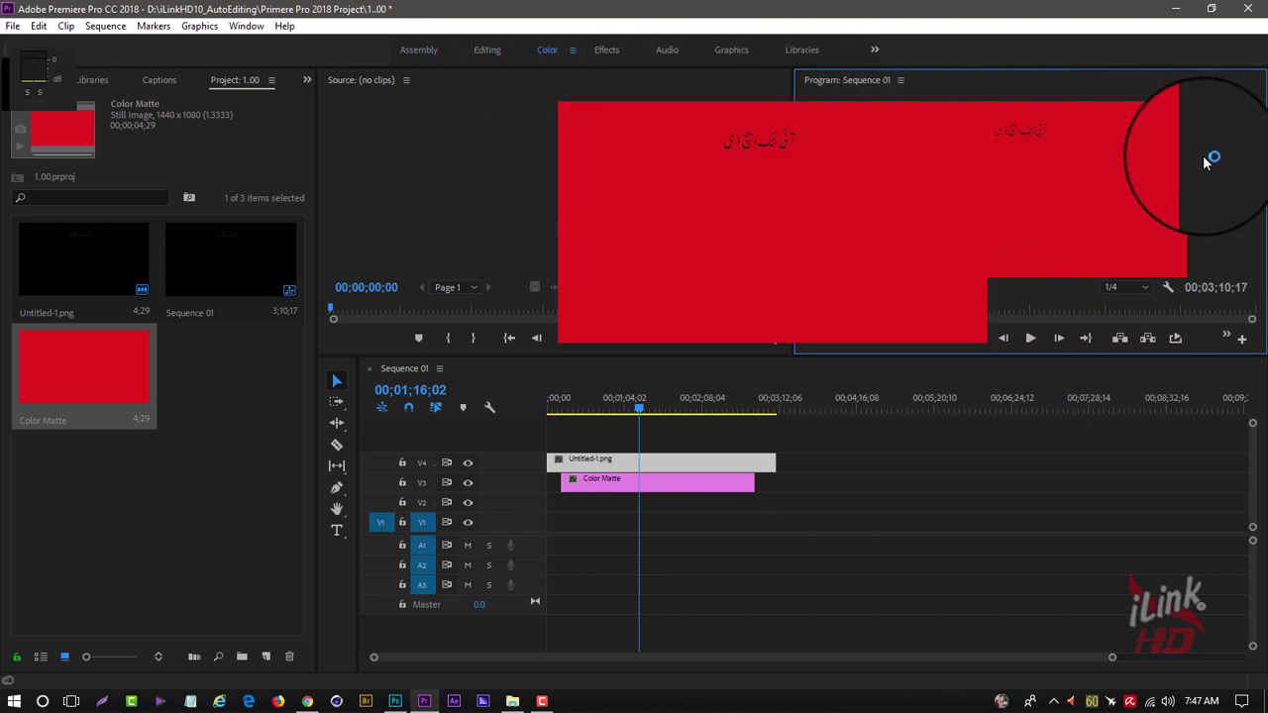
Step: Switch to the Effects workspace, nudge the text's position, and select both the matte and text clips
click(628, 59)
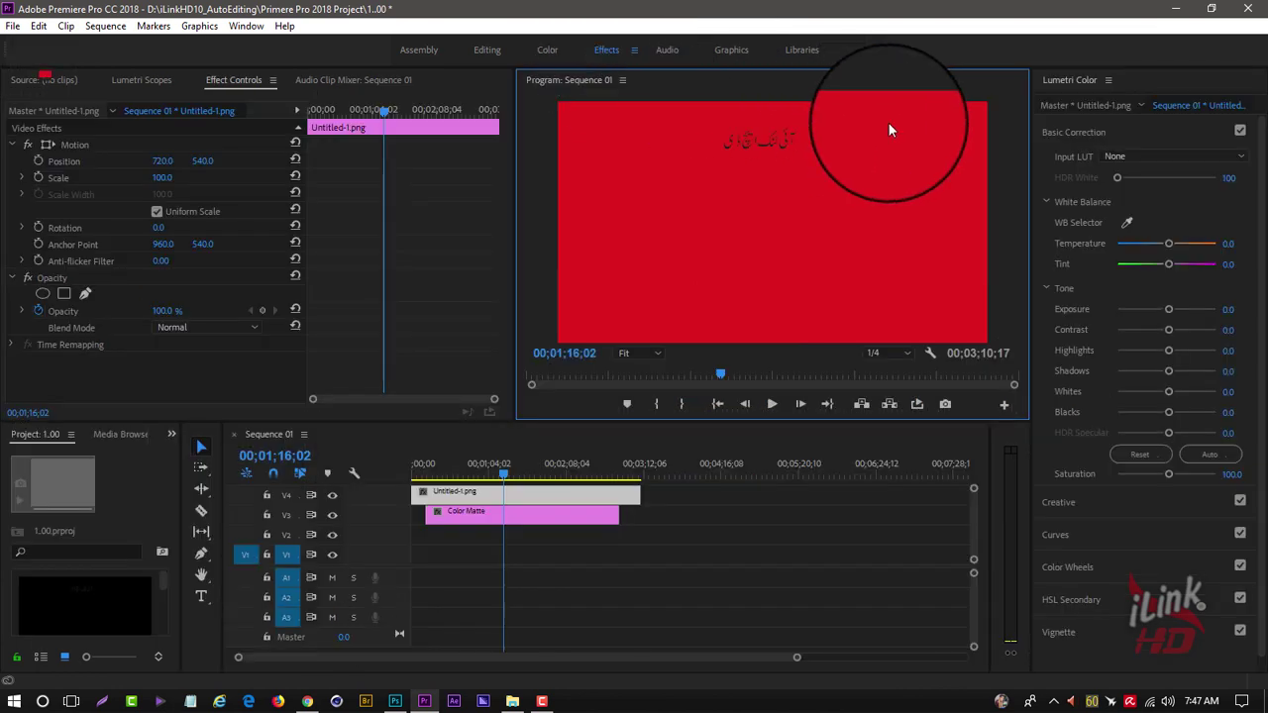
drag(238, 163, 169, 169)
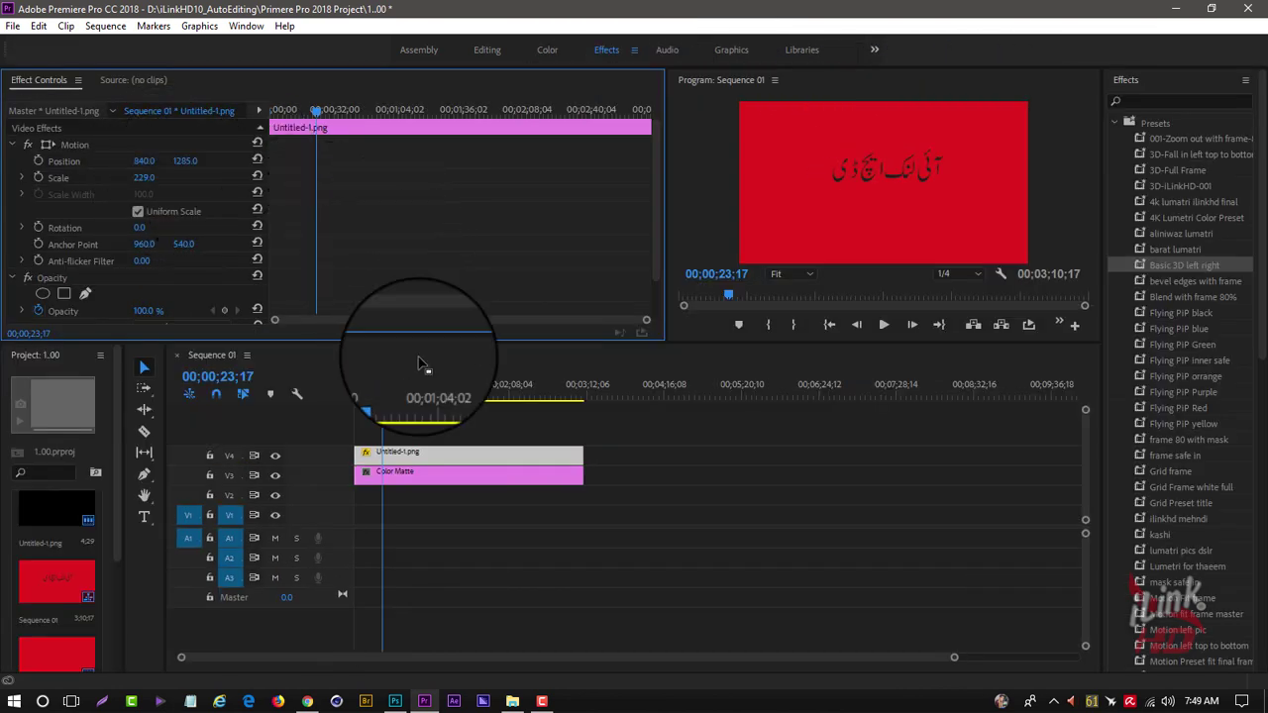
click(458, 482)
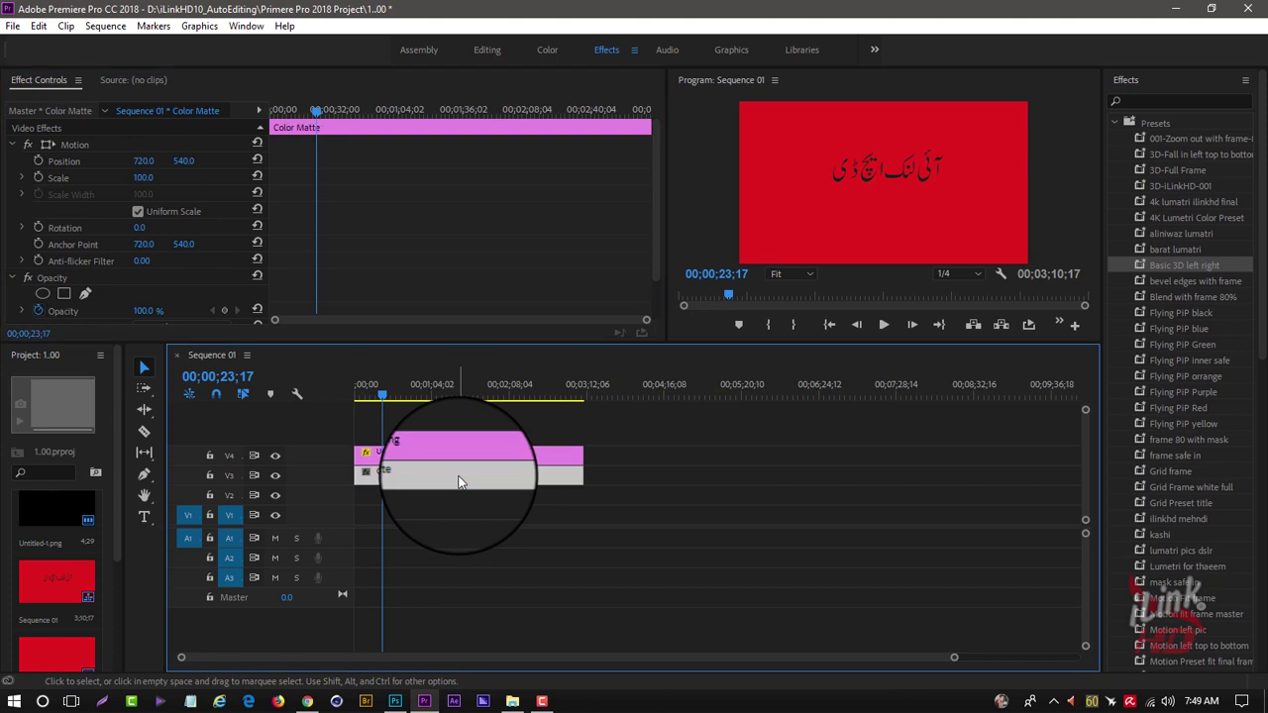
shift+click(470, 455)
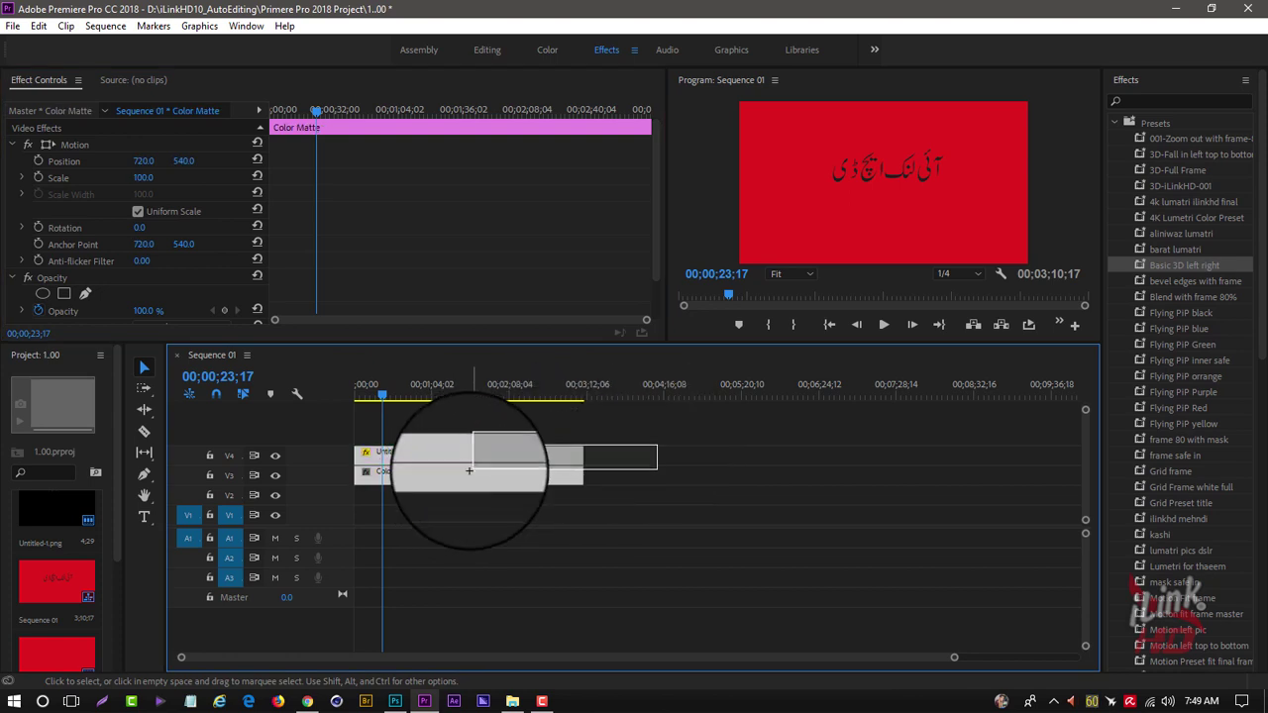
Step: Nest the text and matte clips into Nested Sequence 02 and select the nested clip
right_click(479, 461)
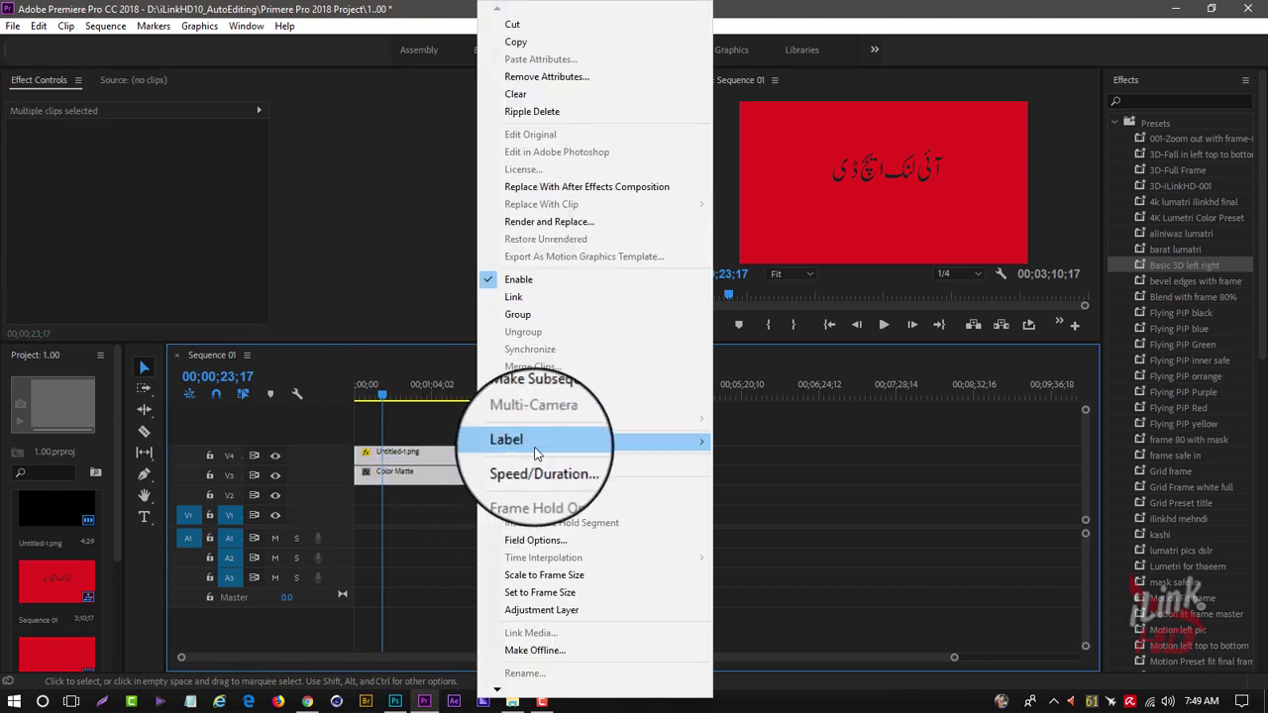
click(509, 380)
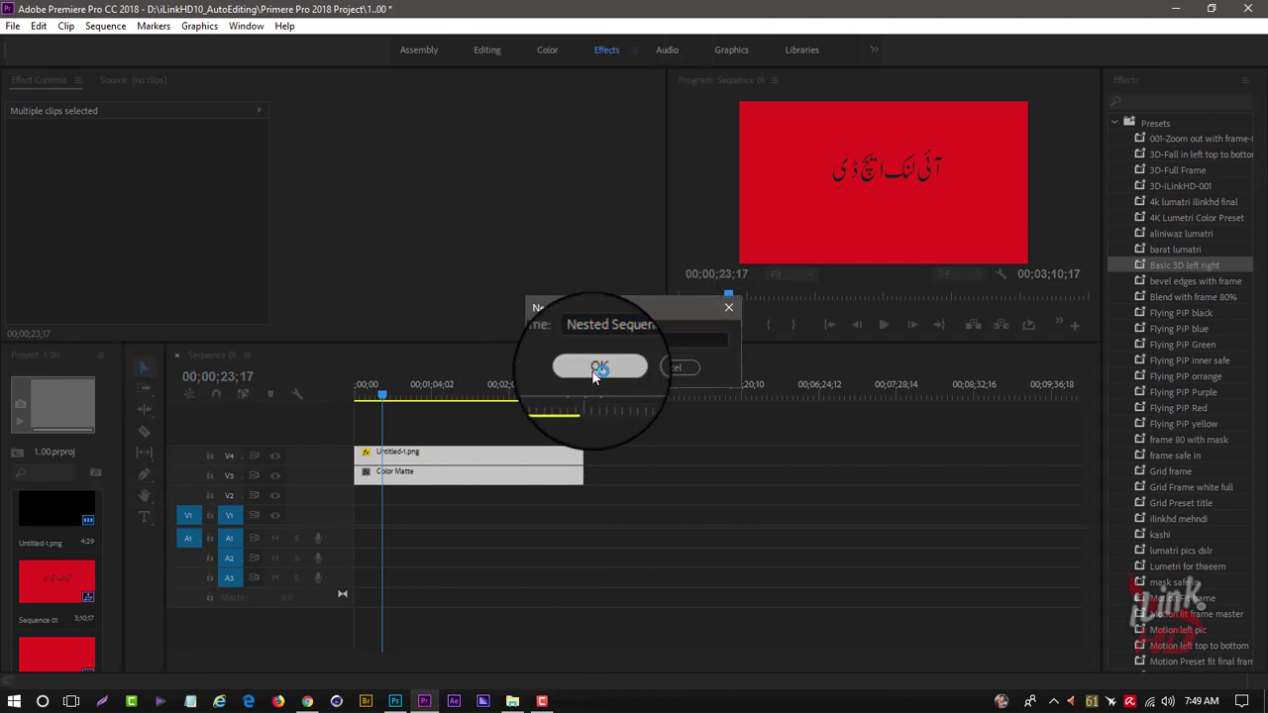
click(634, 366)
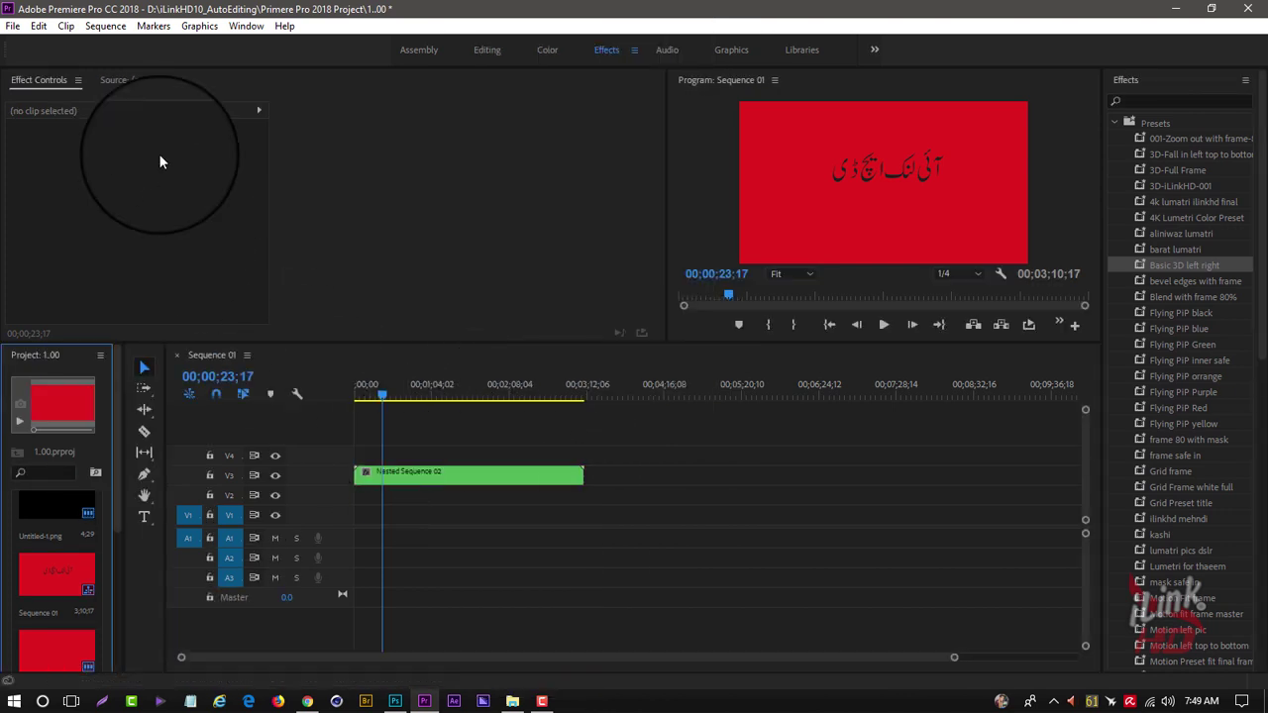
click(453, 475)
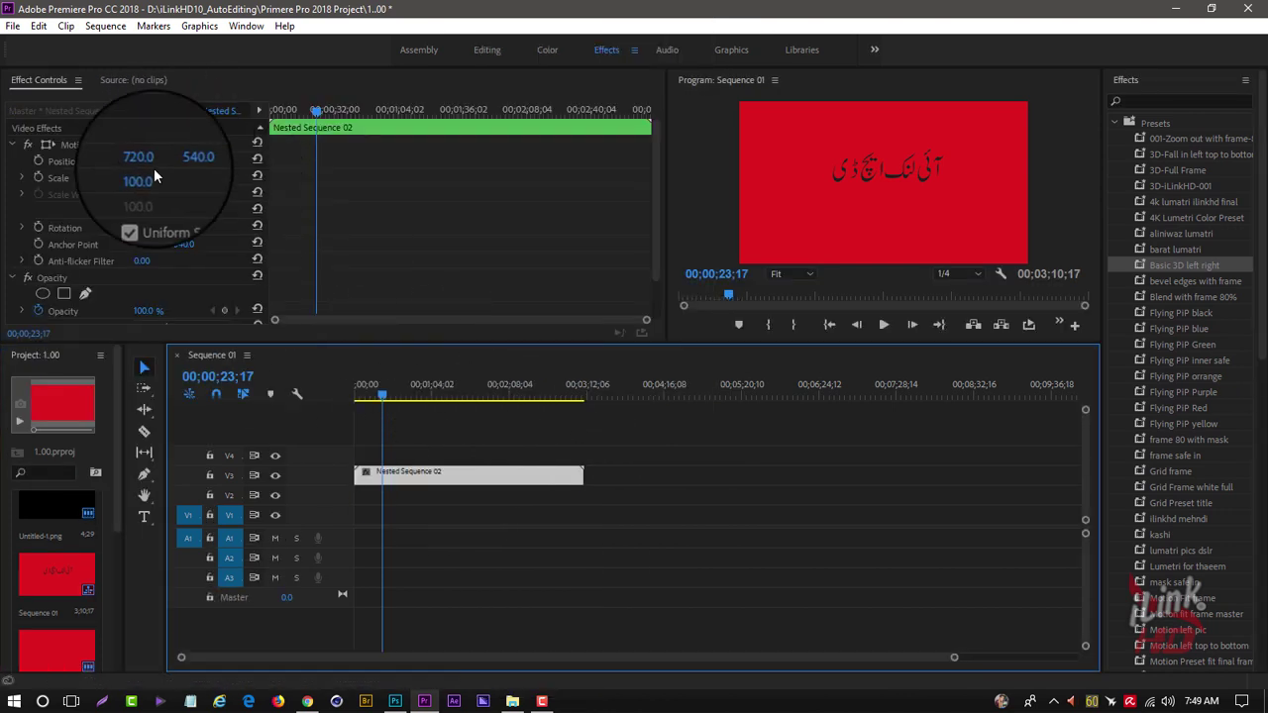
Step: Enable Scale, Position and Rotation keyframing and set a Scale keyframe of 50 at 00;00;08;21
click(40, 178)
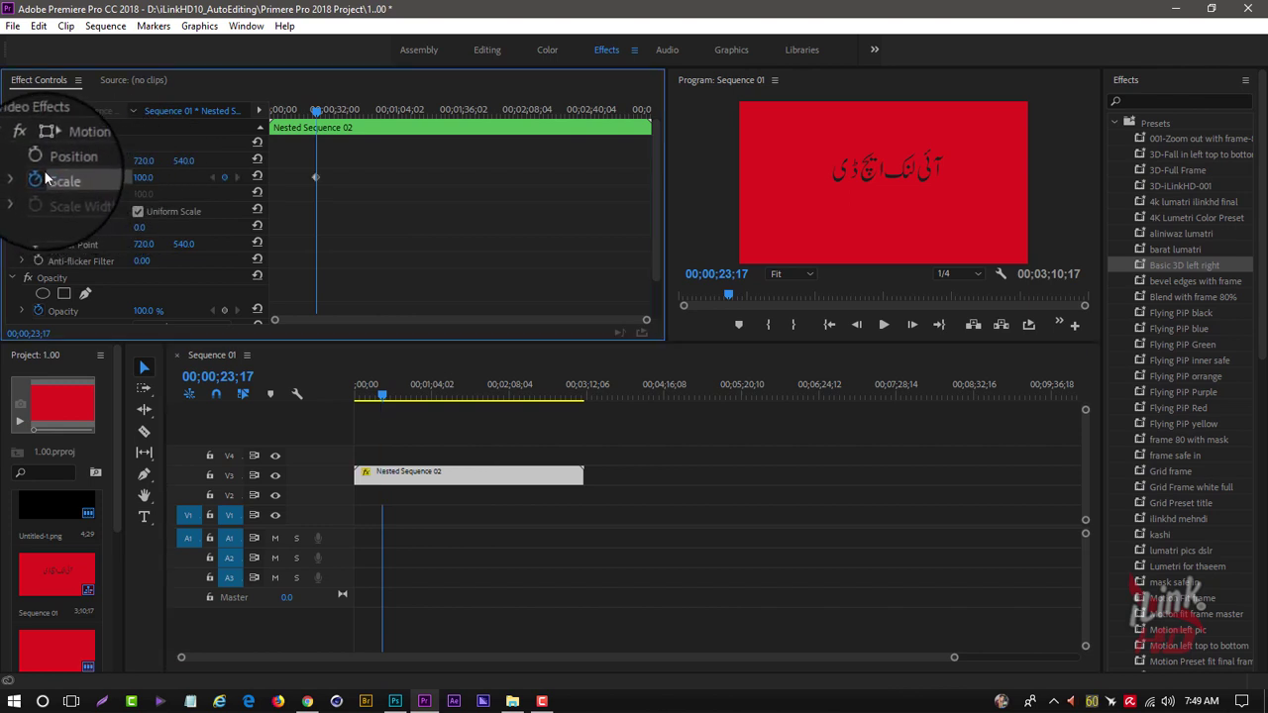
click(38, 162)
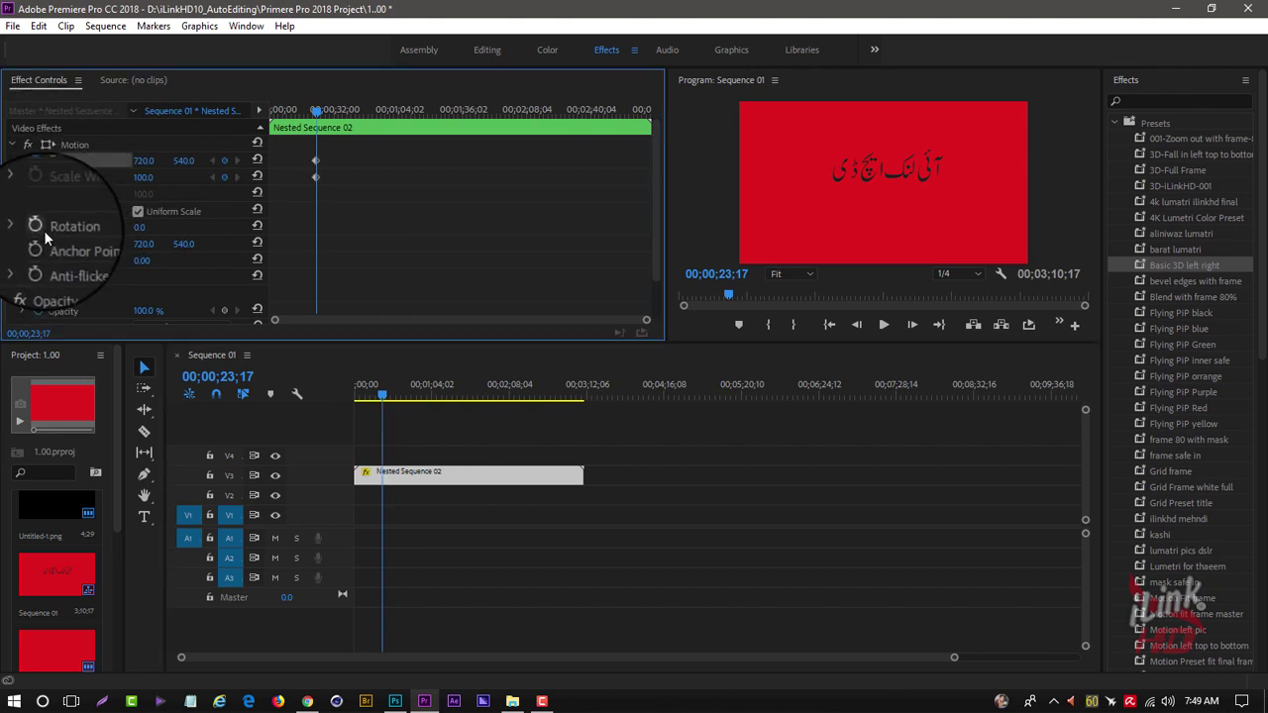
click(40, 227)
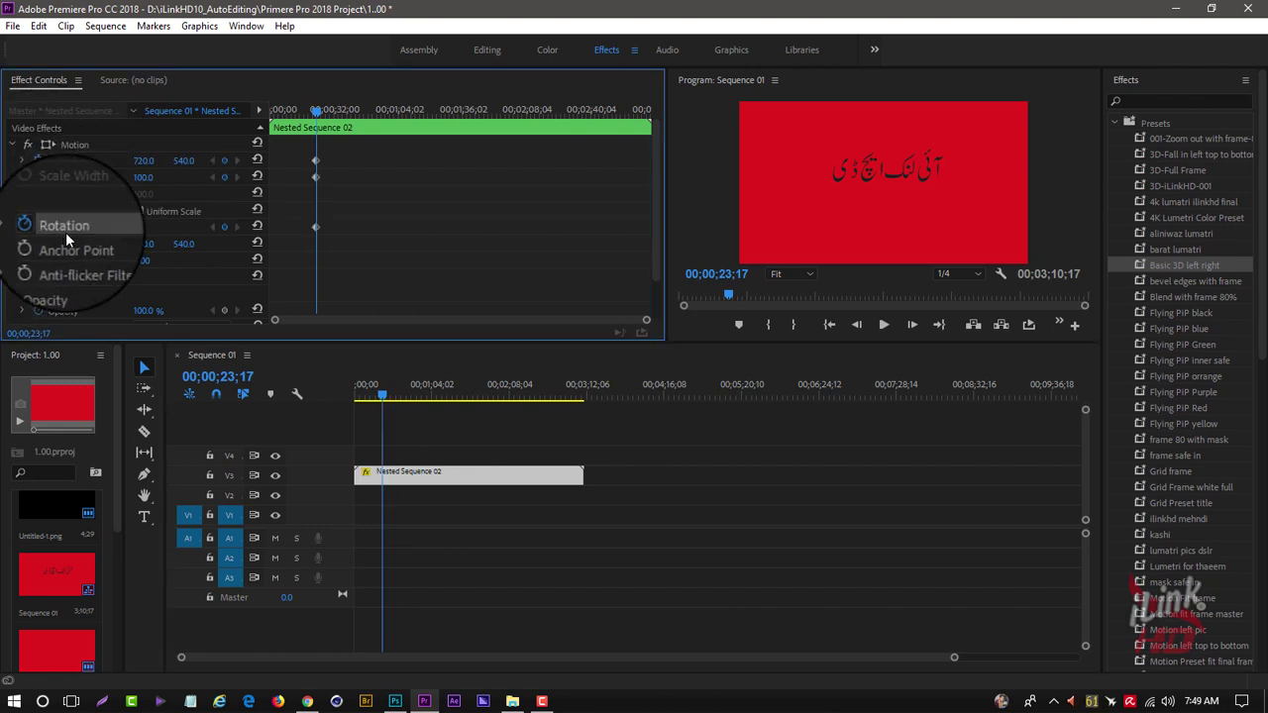
click(145, 178)
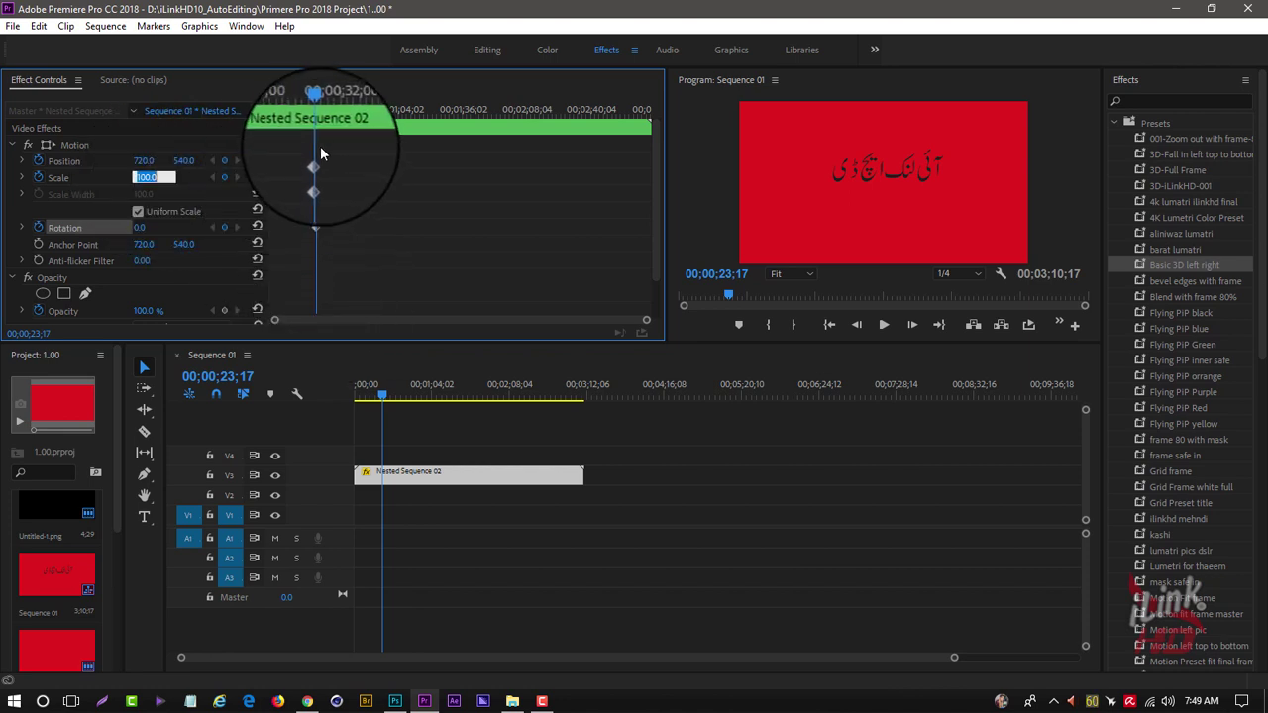
mouse_move(321, 154)
mouse_down()
mouse_move(303, 241)
mouse_move(271, 230)
mouse_up()
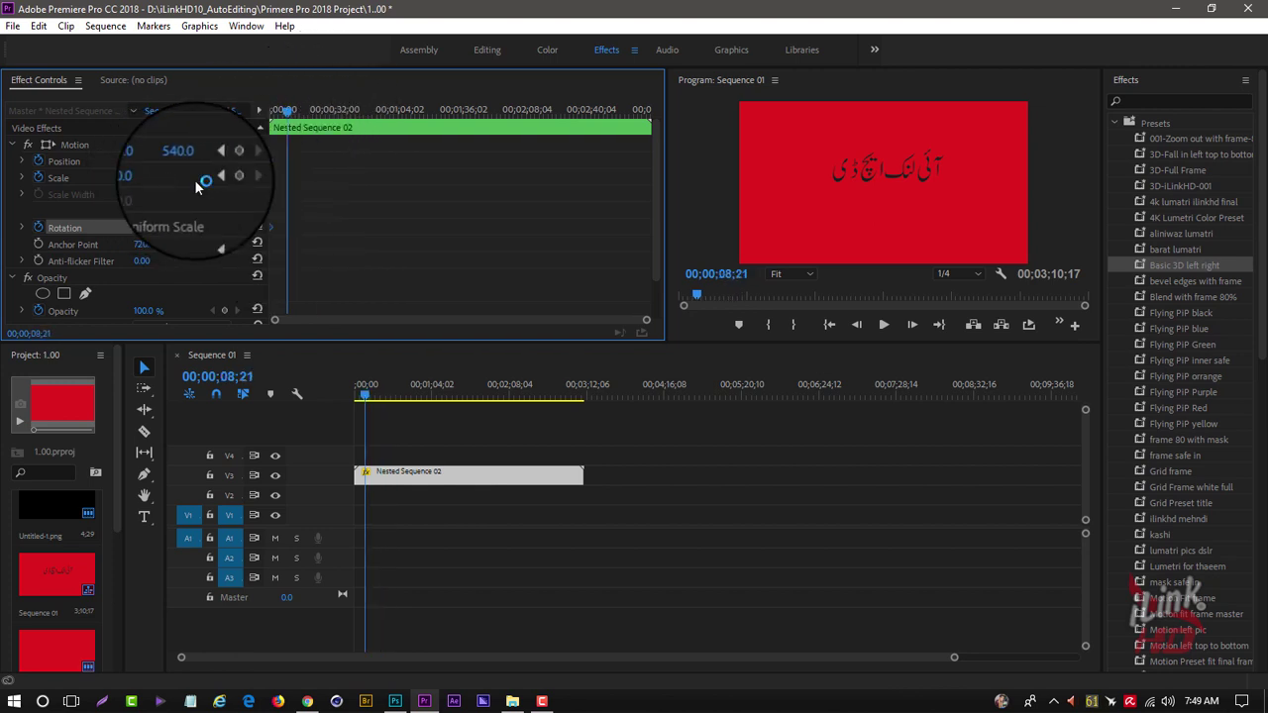
click(147, 177)
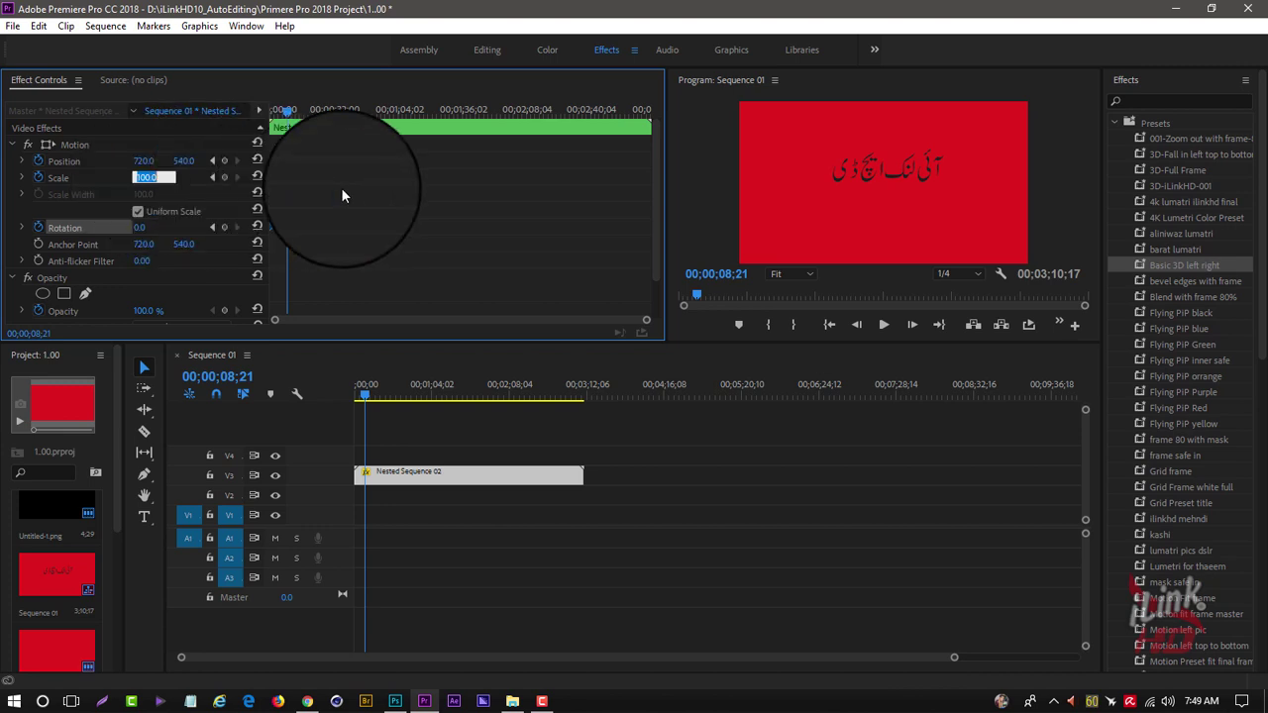
text(50)
key(Return)
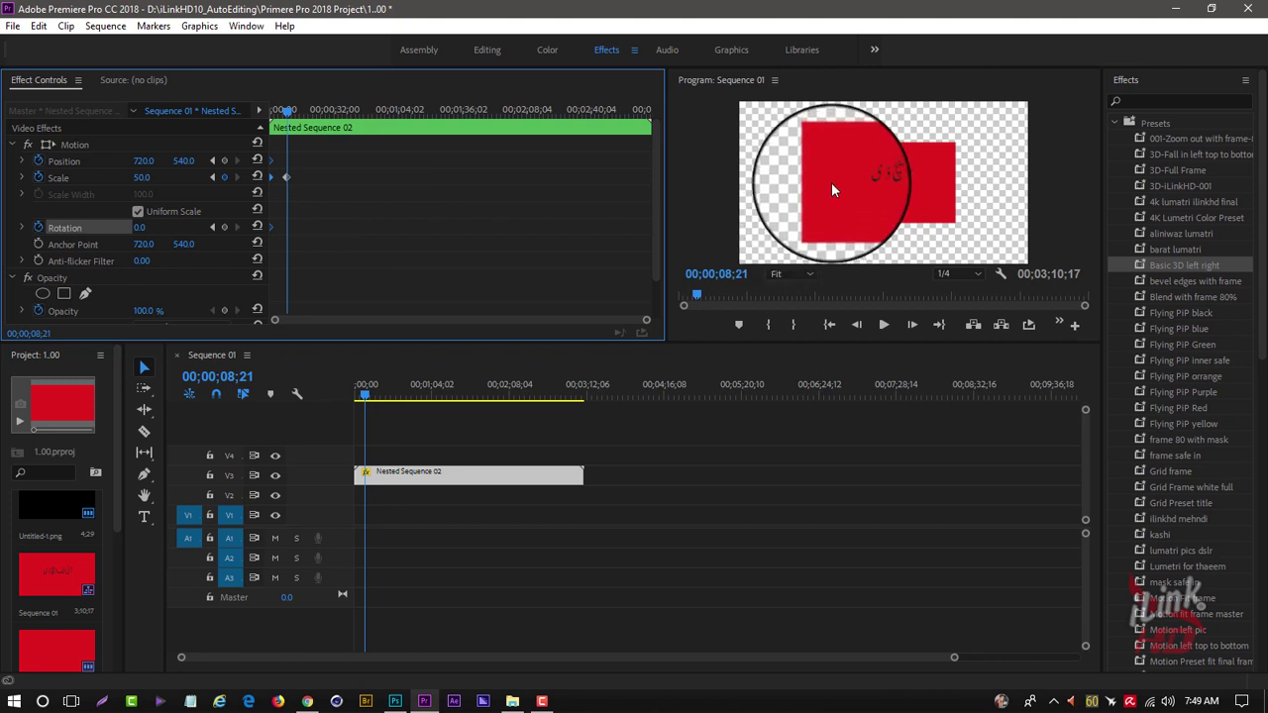
click(542, 399)
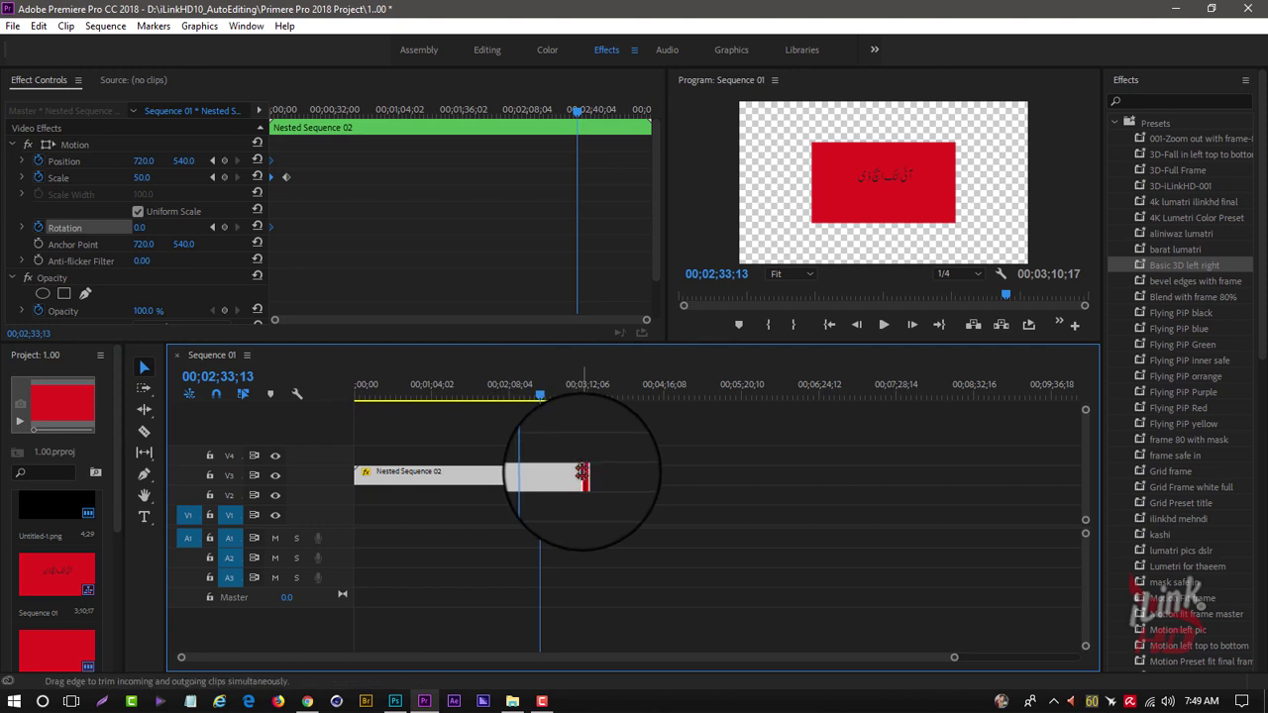
Step: Trim the nested clip's end and keyframe Scale at 00;01;12;04, rising to 100 at 00;01;24;00
drag(583, 476, 466, 476)
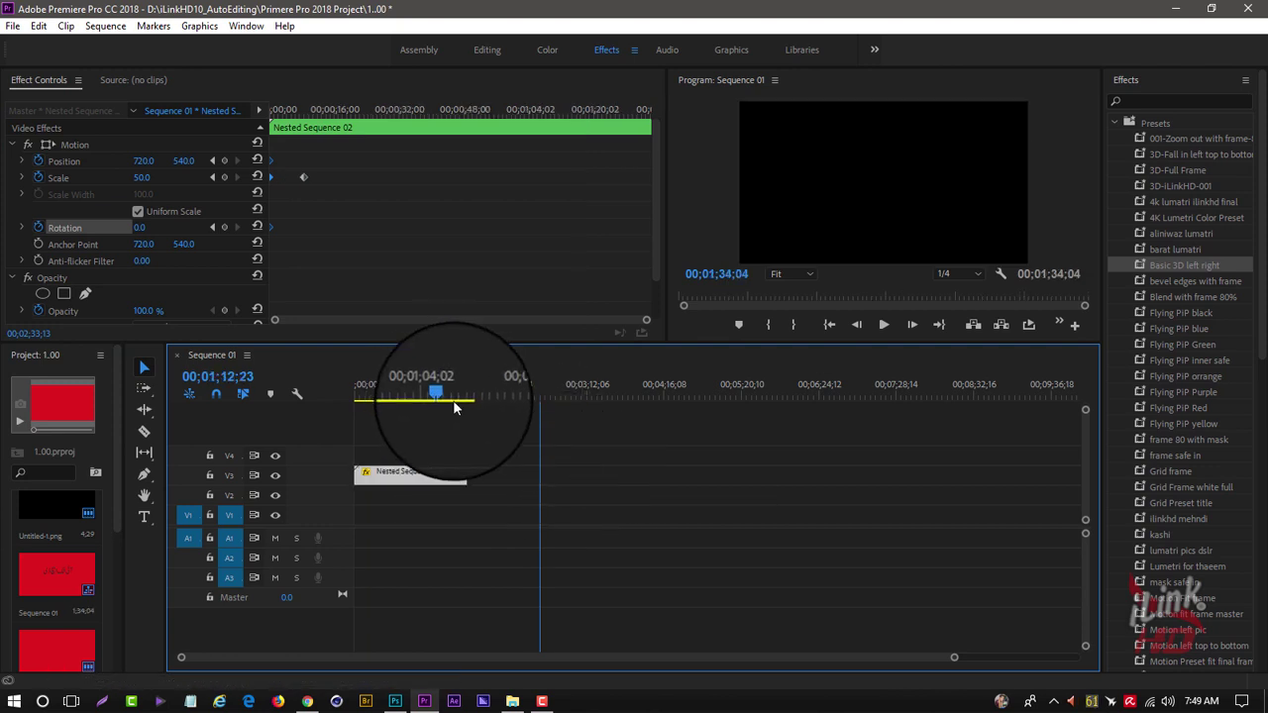
drag(455, 407, 442, 399)
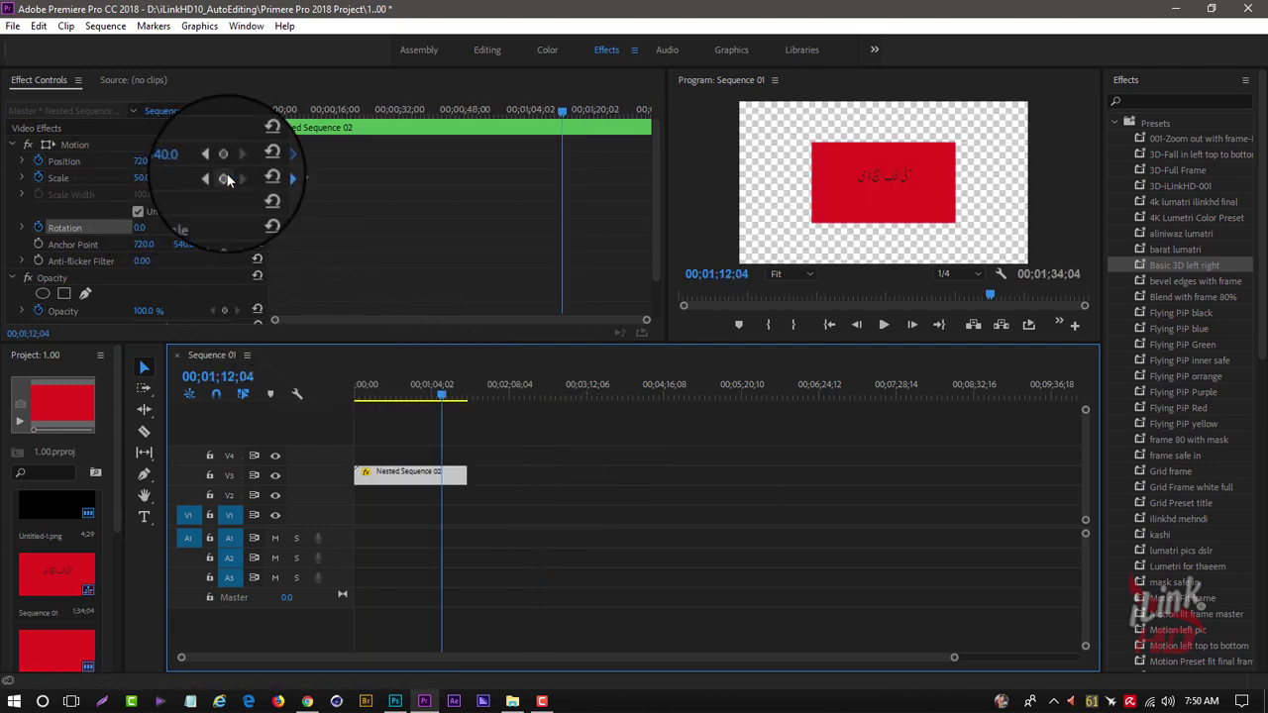
click(224, 177)
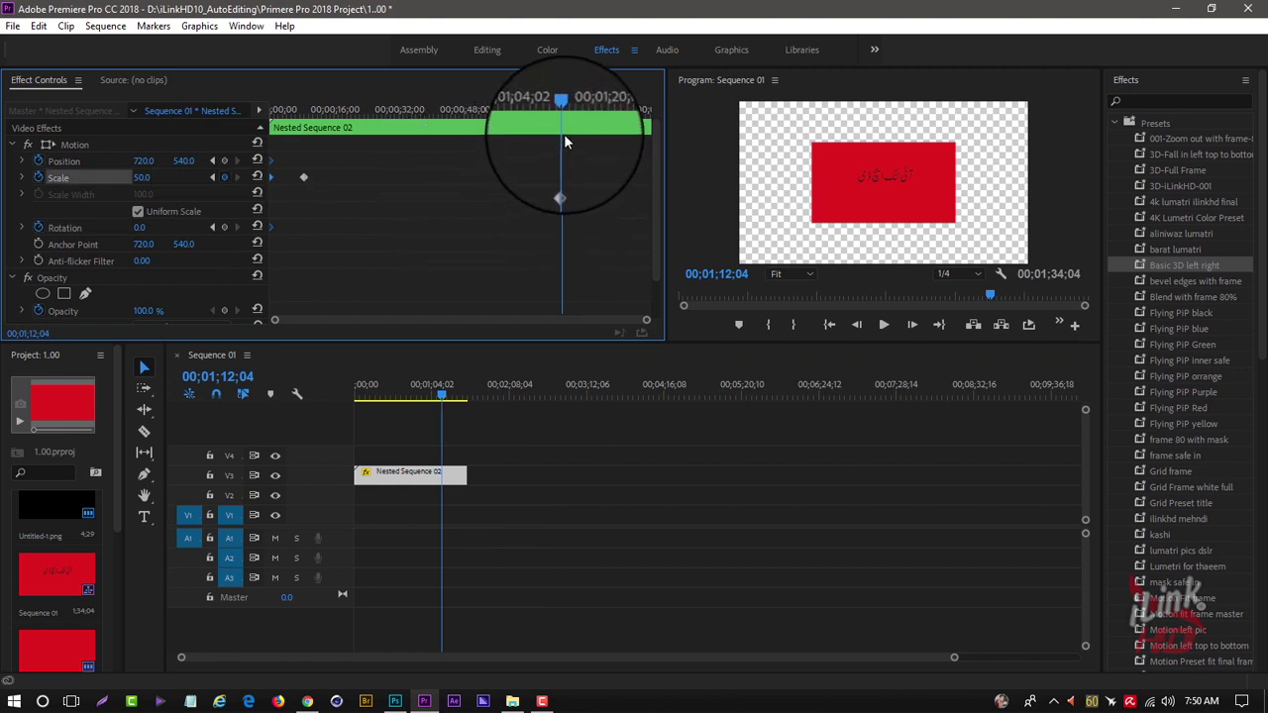
drag(560, 101, 616, 112)
click(141, 178)
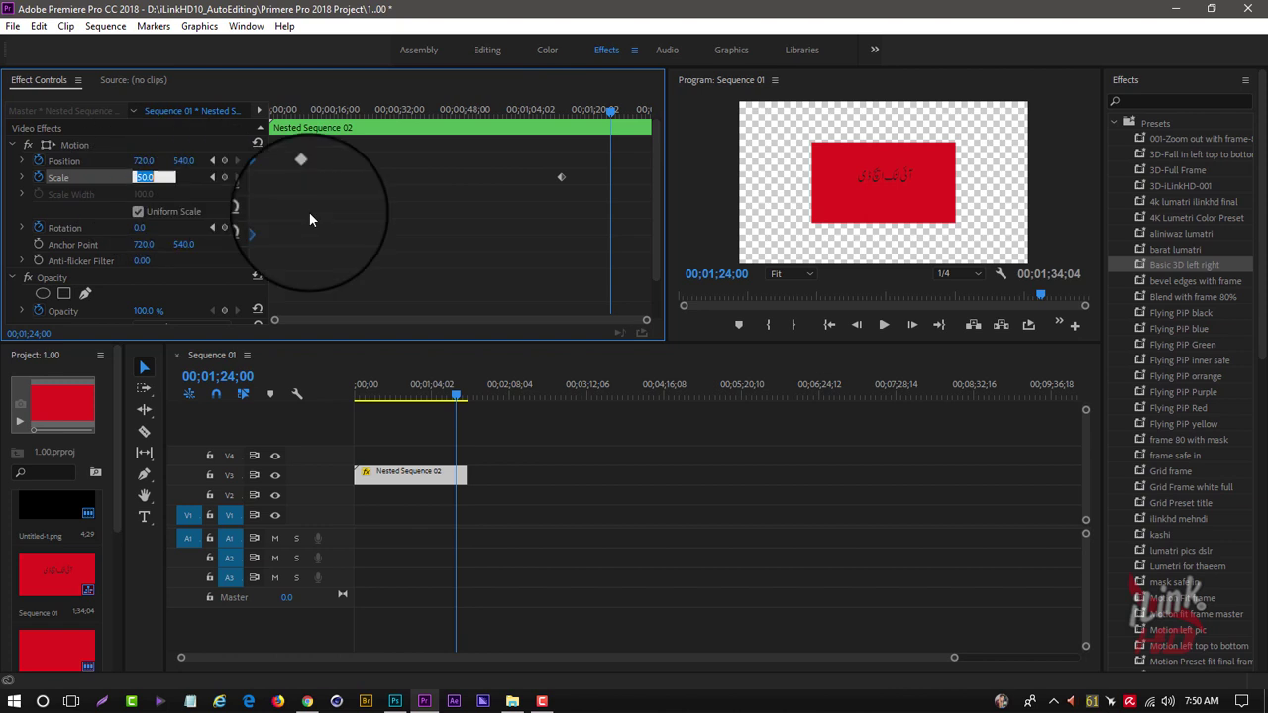
text(100)
key(Return)
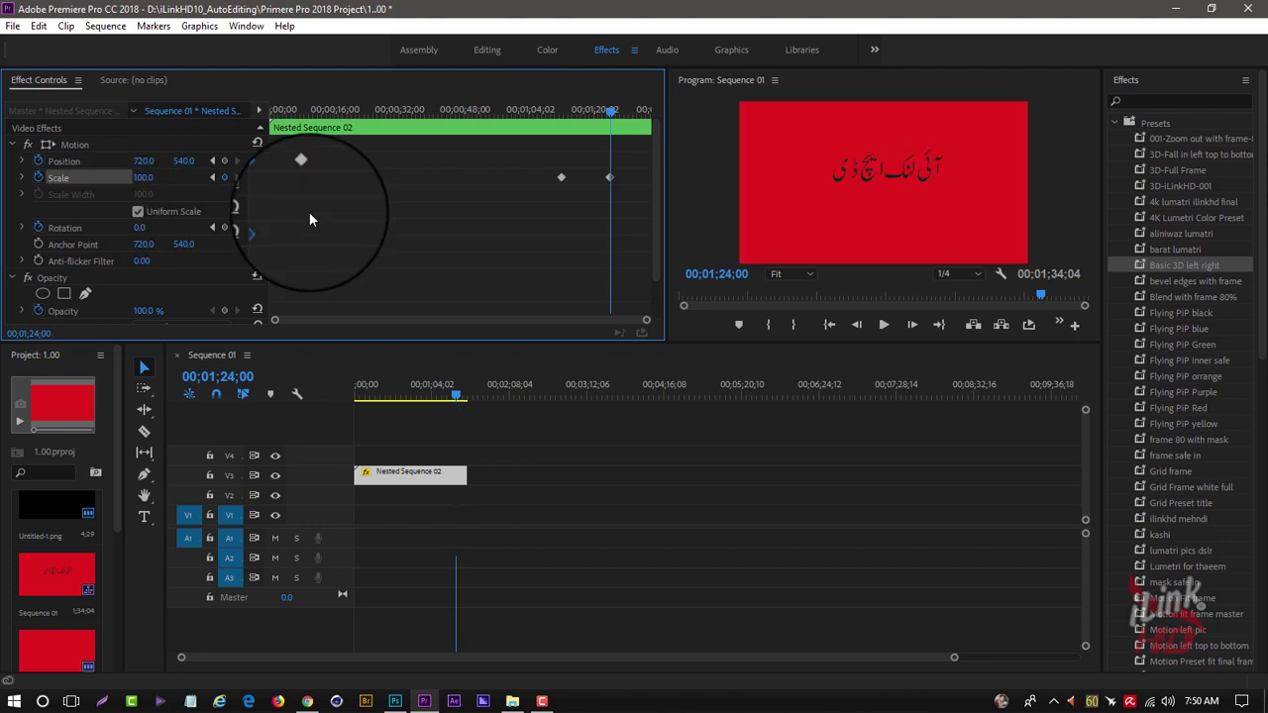
drag(363, 392, 383, 394)
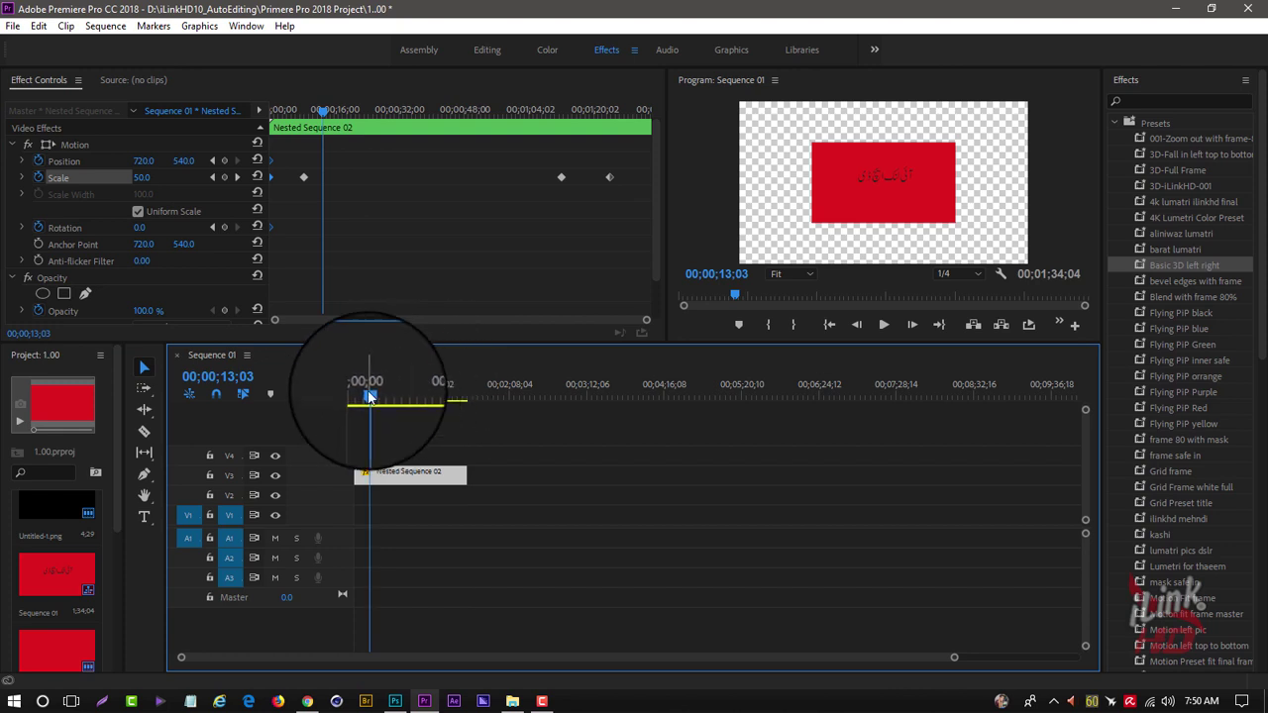
Step: Add a Rotation keyframe at the start and tilt the clip to 15° at 00;00;16;24
click(224, 227)
click(330, 114)
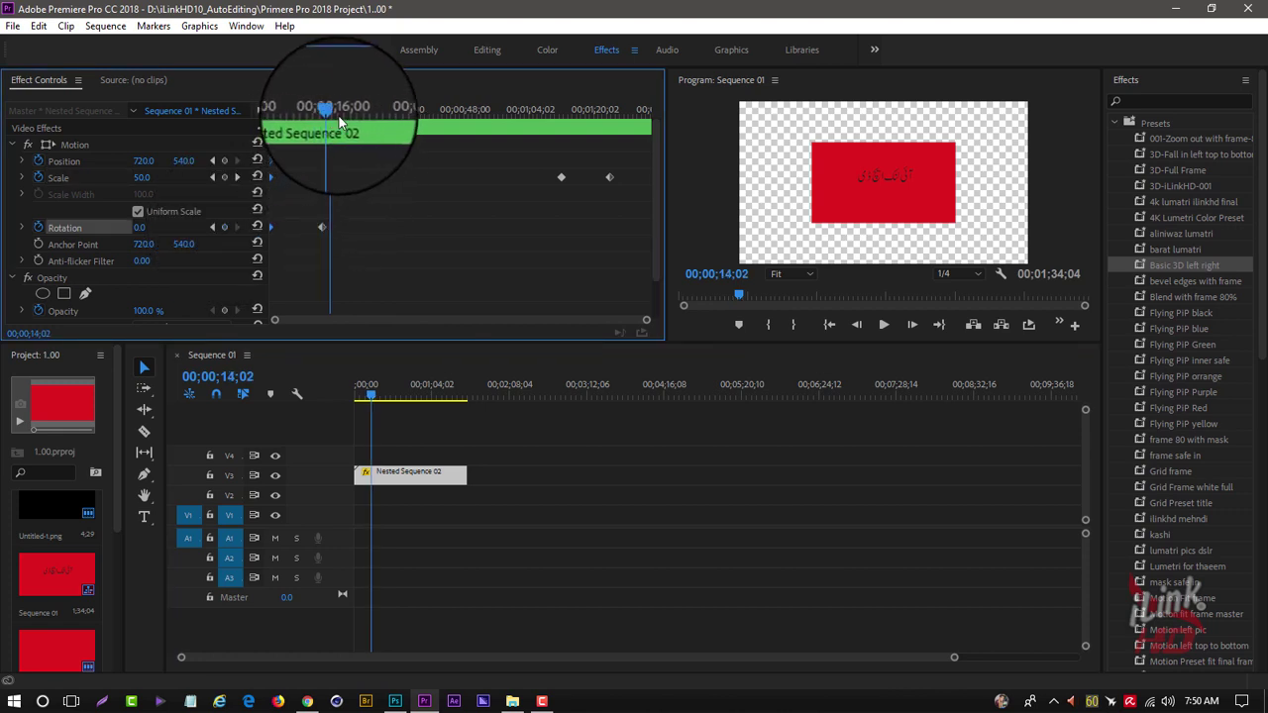
drag(339, 119, 340, 119)
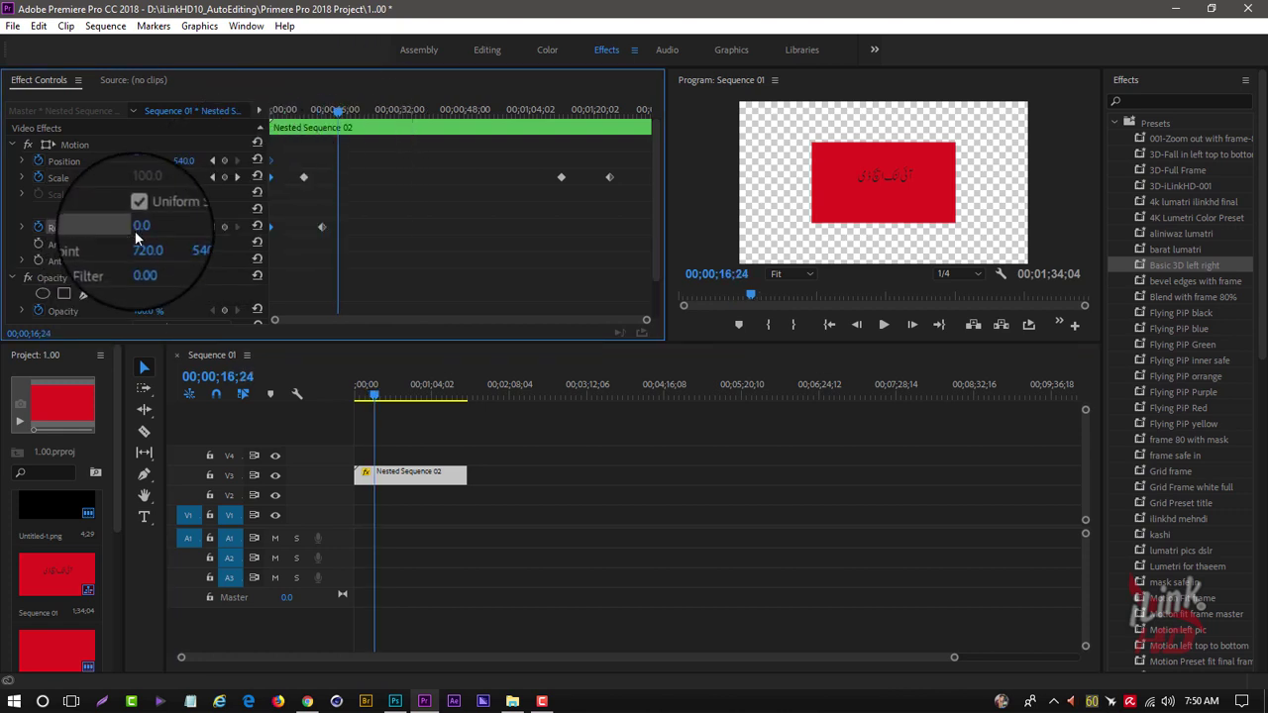
drag(140, 227, 149, 227)
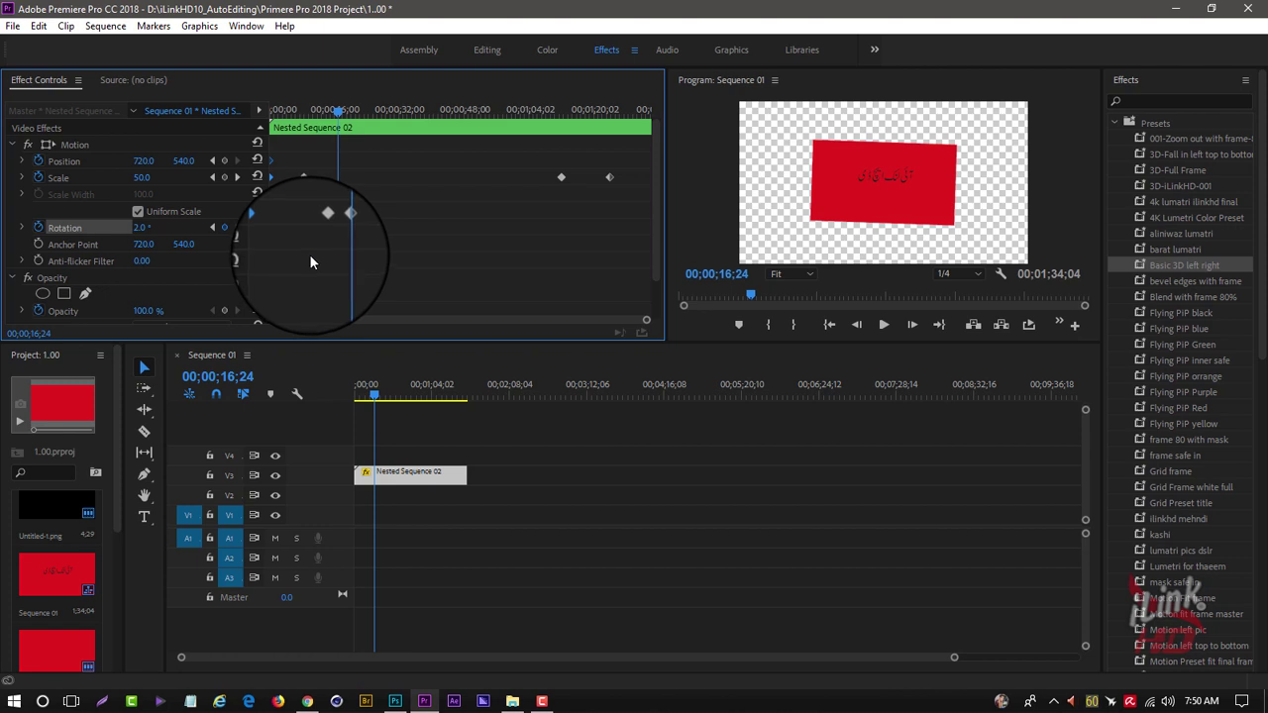
click(144, 227)
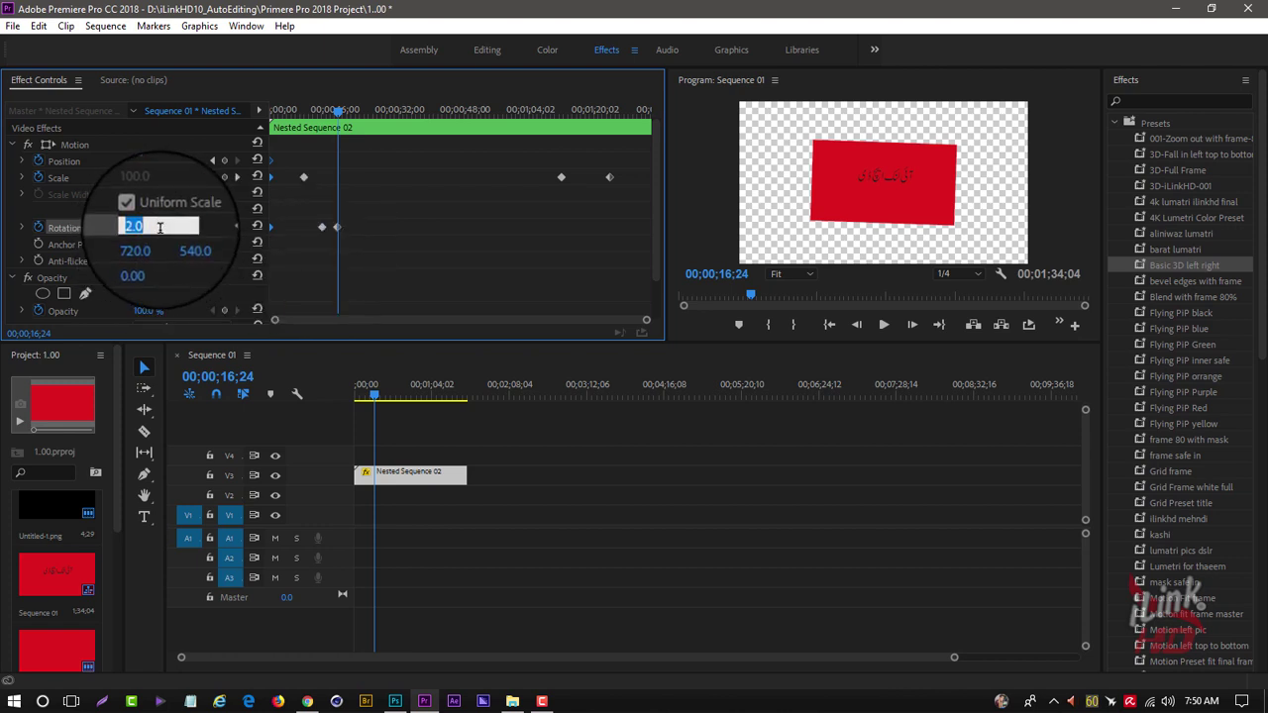
text(15)
key(Return)
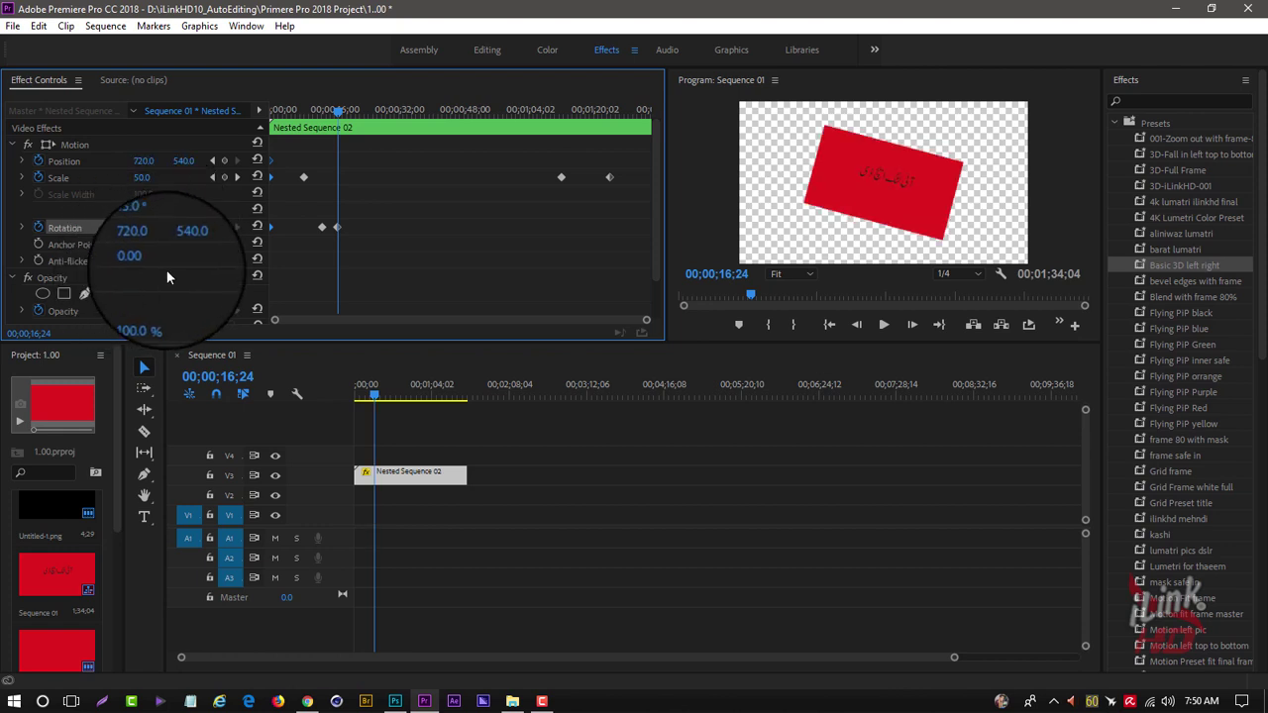
Step: Add Rotation keyframes tilting to -15°, then reset rotation to 0° at 00;01;14;24
click(544, 111)
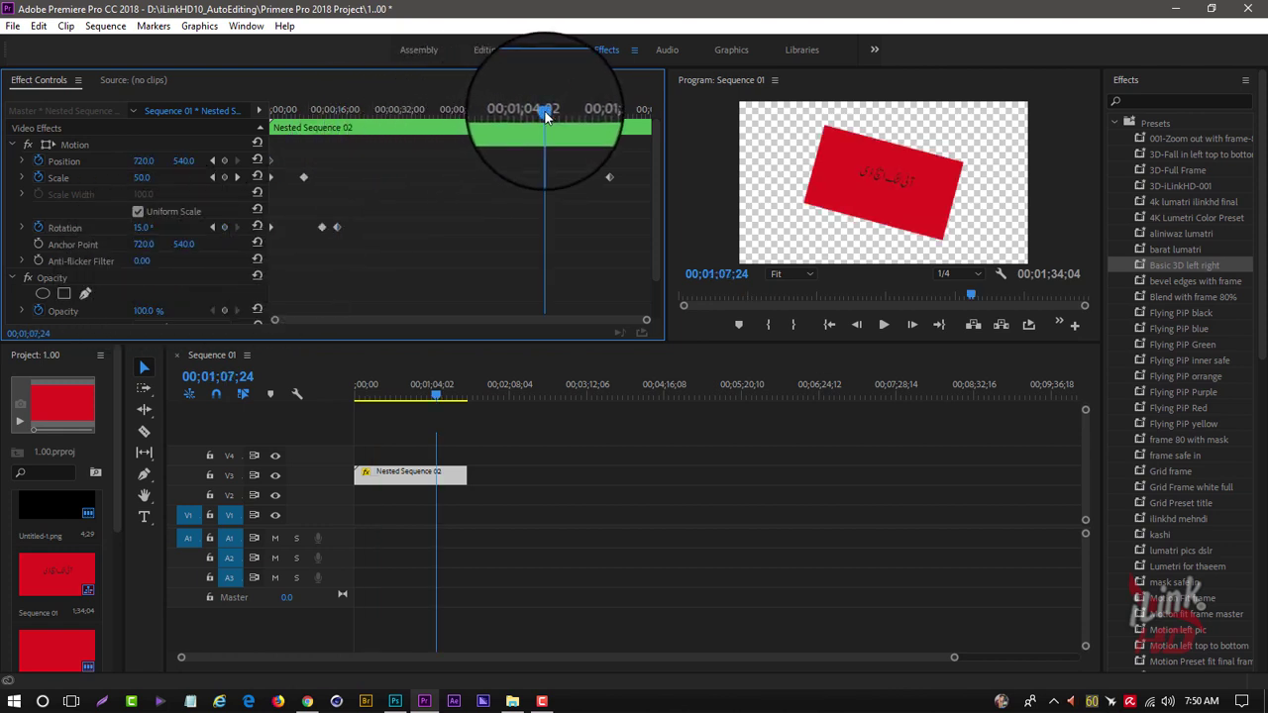
click(224, 227)
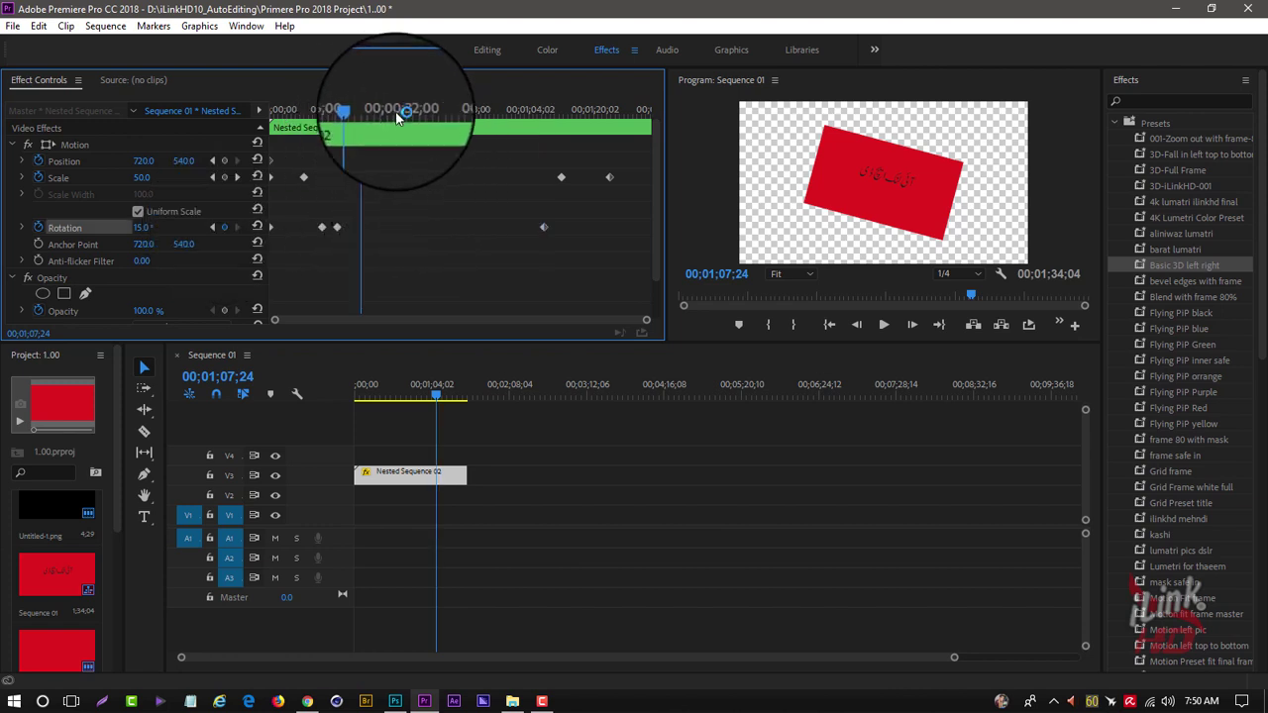
drag(382, 111, 552, 111)
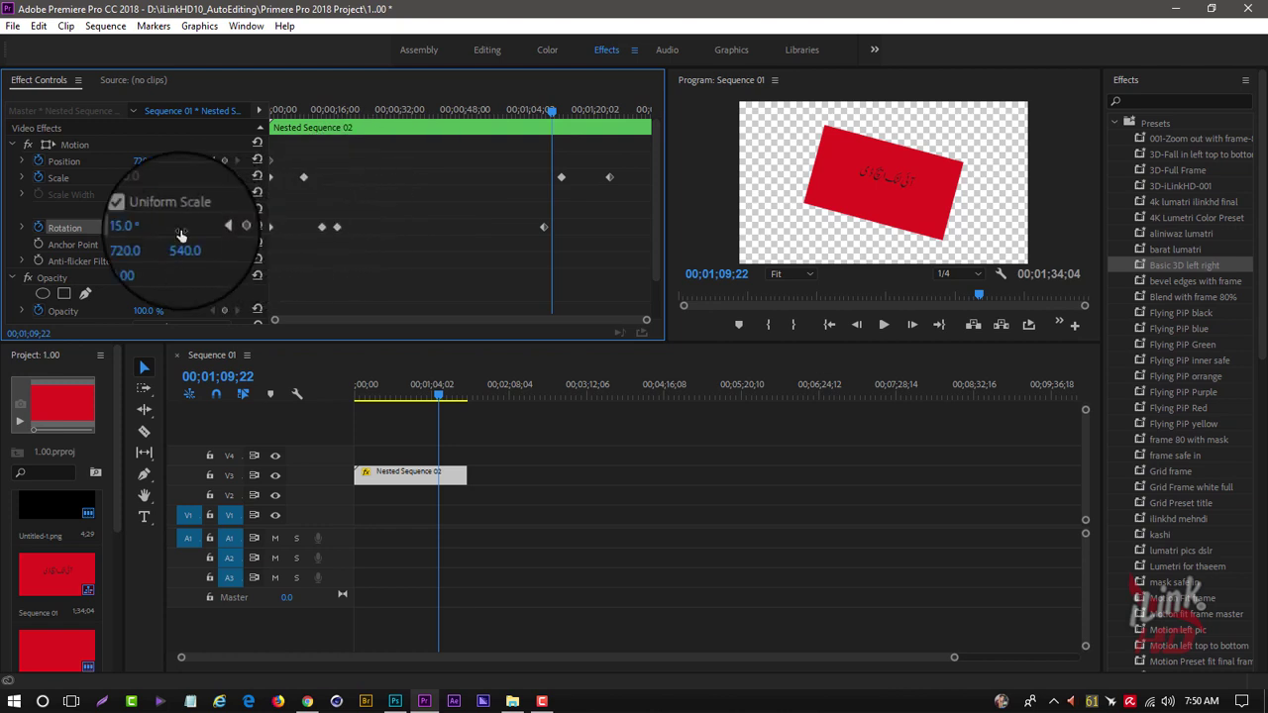
click(144, 227)
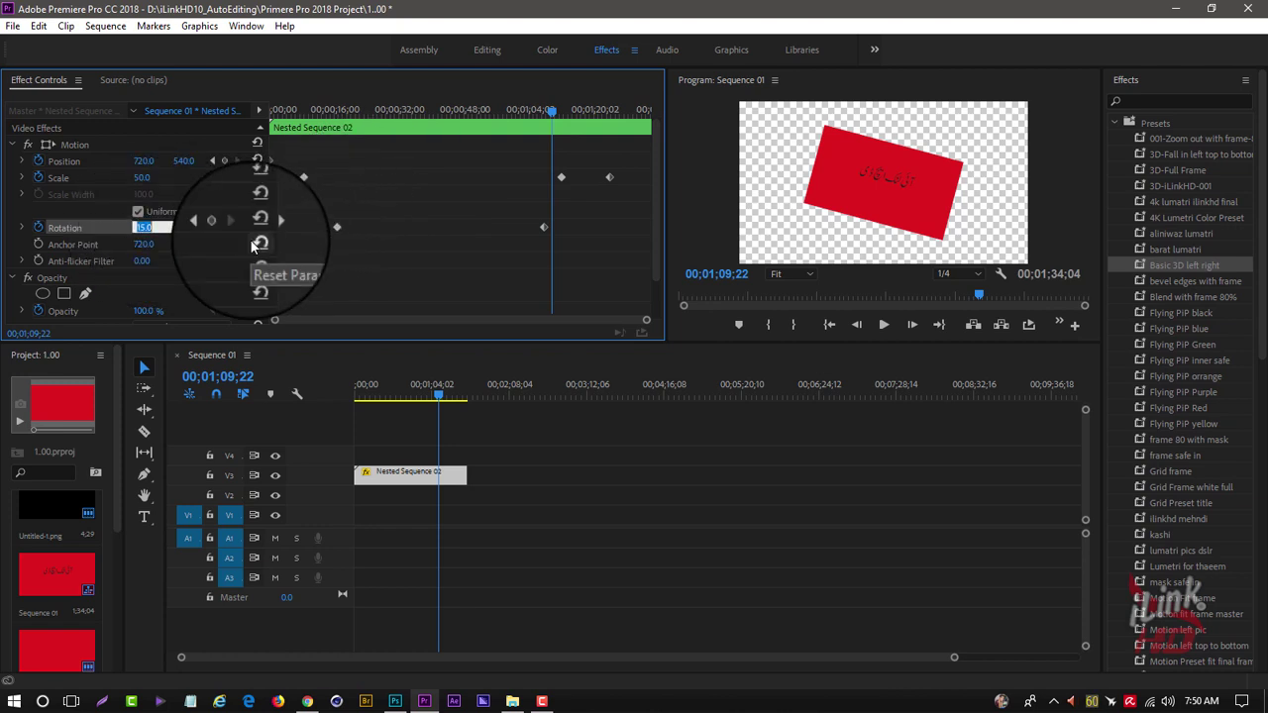
text(-15)
key(Return)
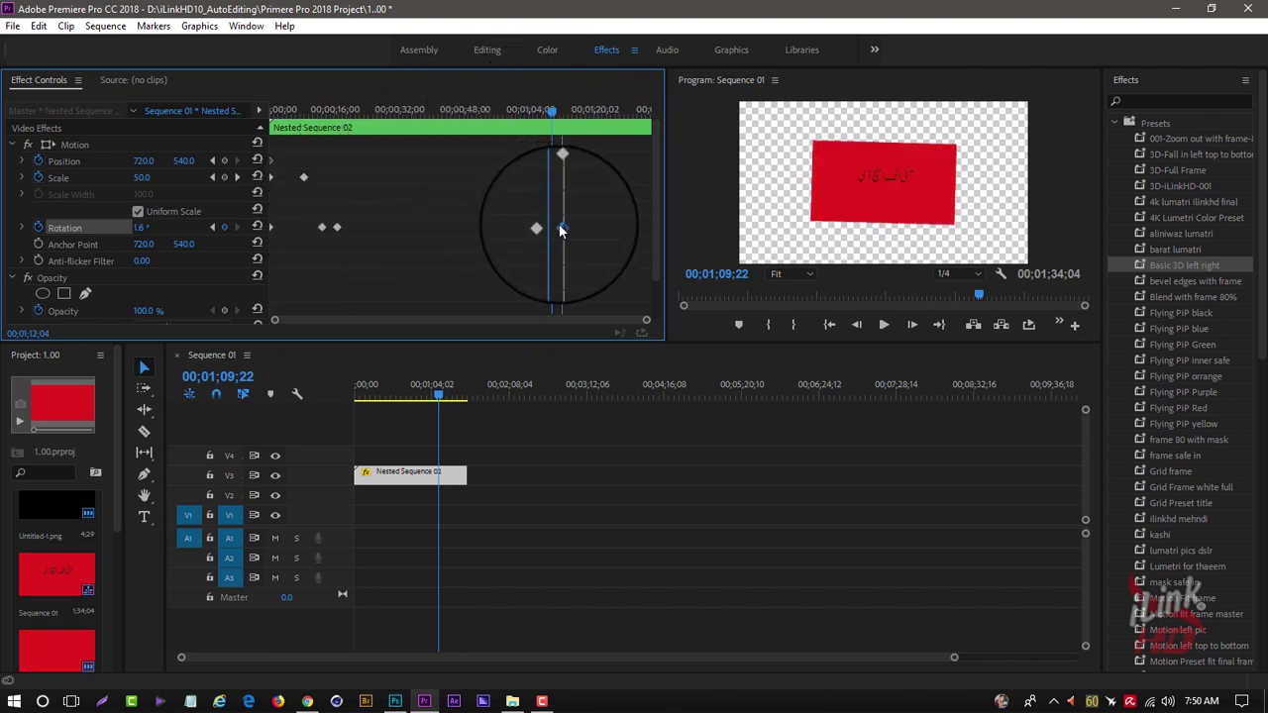
drag(567, 116, 572, 110)
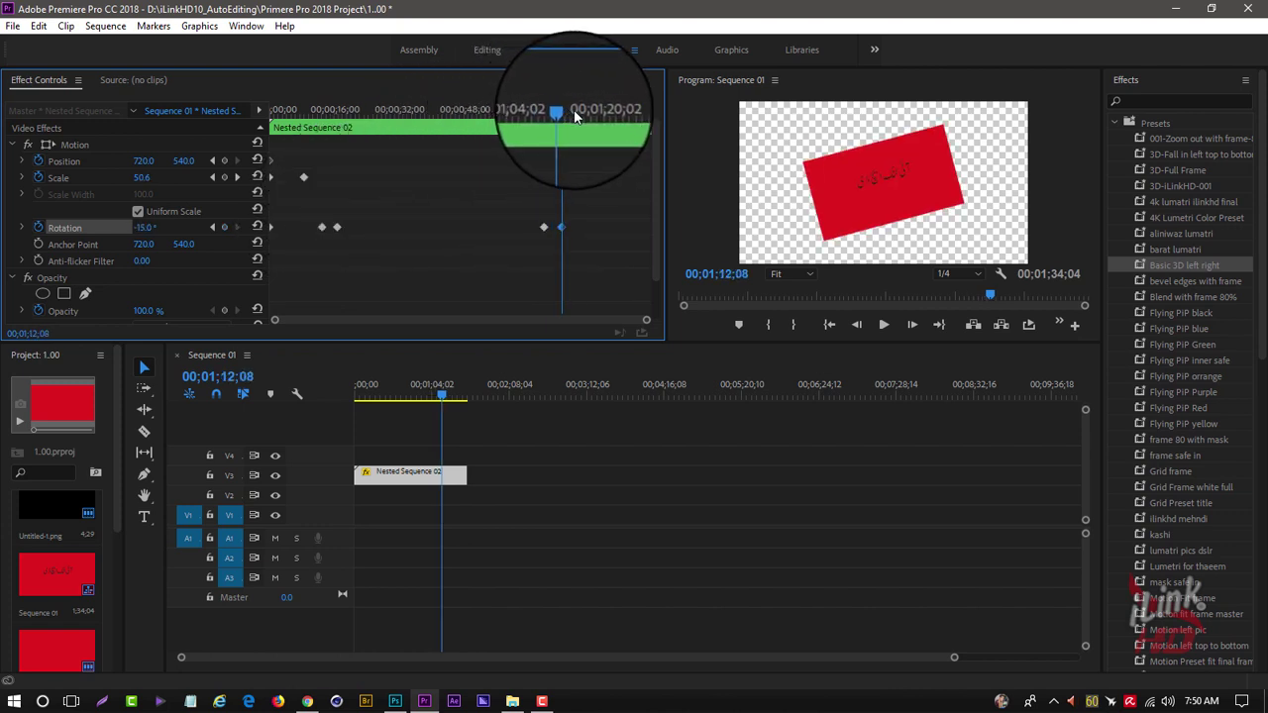
click(256, 228)
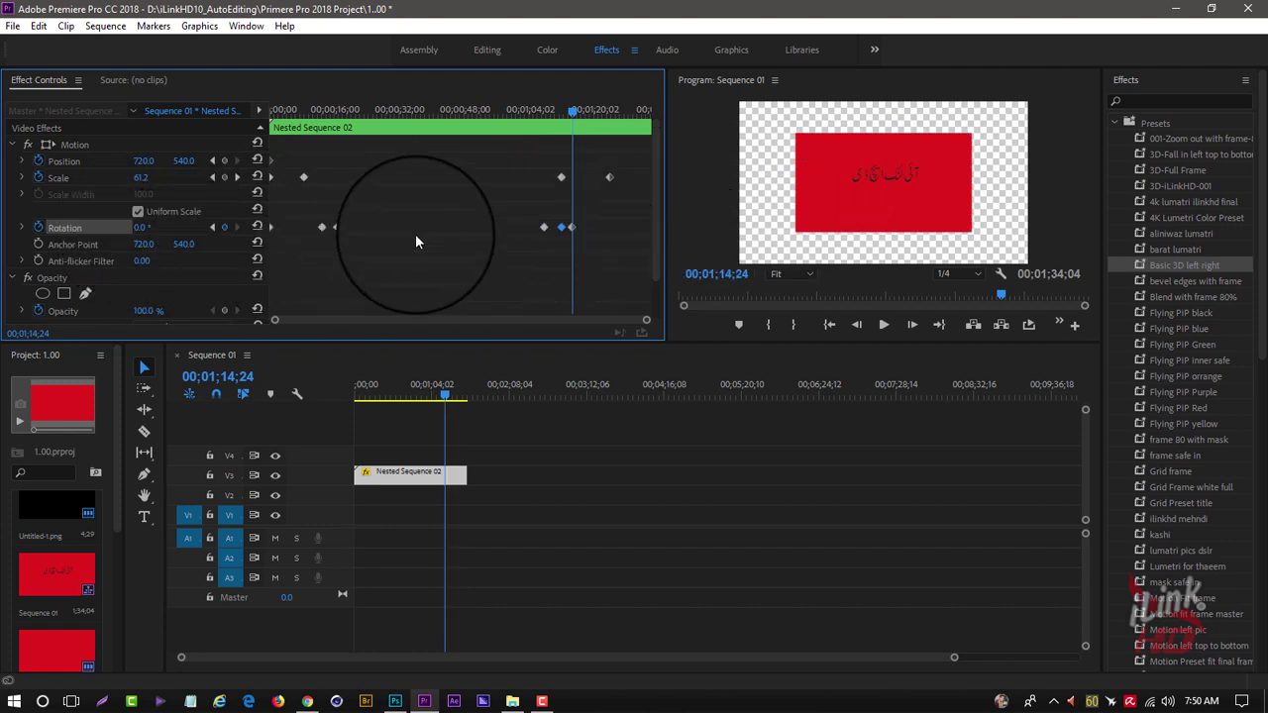
click(379, 396)
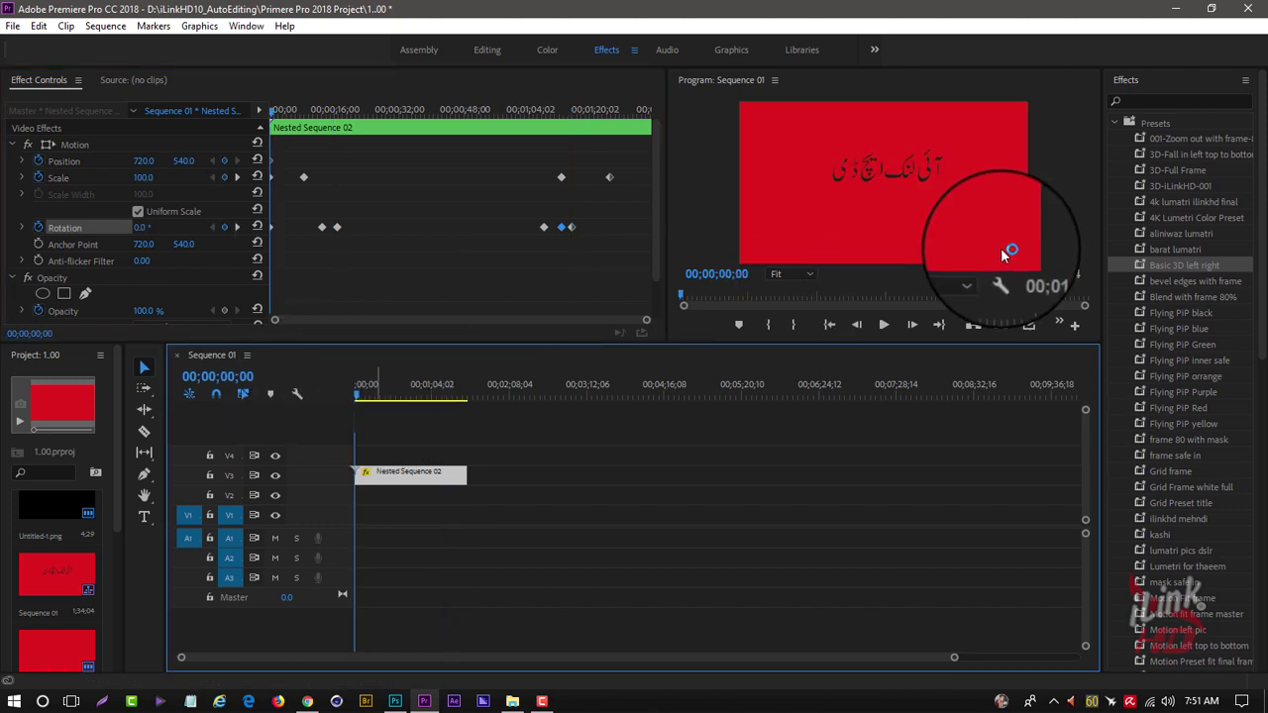
click(884, 327)
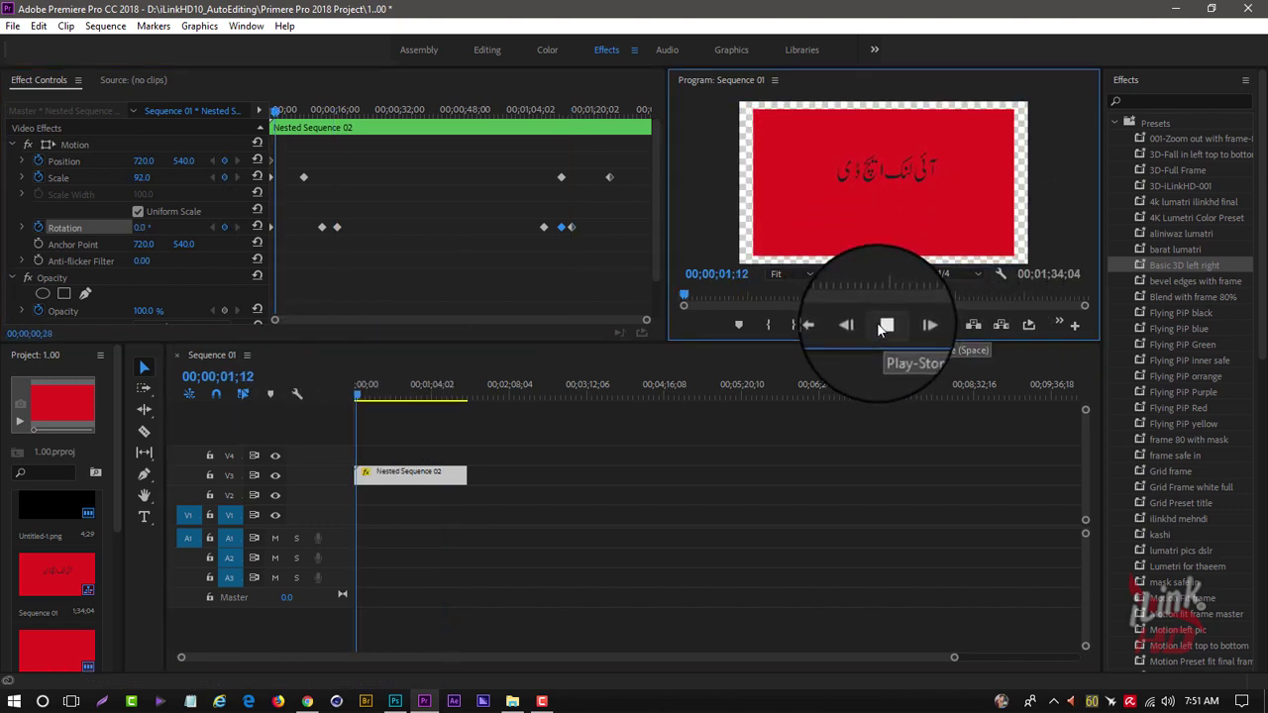
click(885, 327)
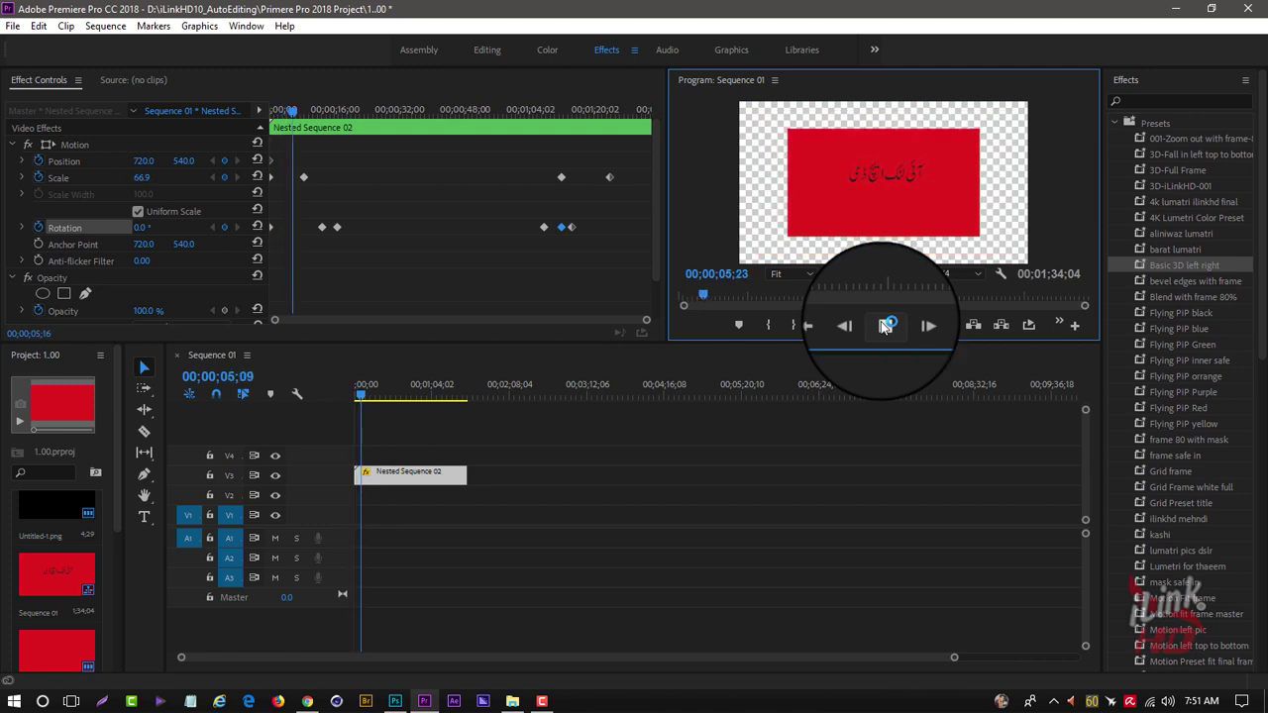
click(884, 326)
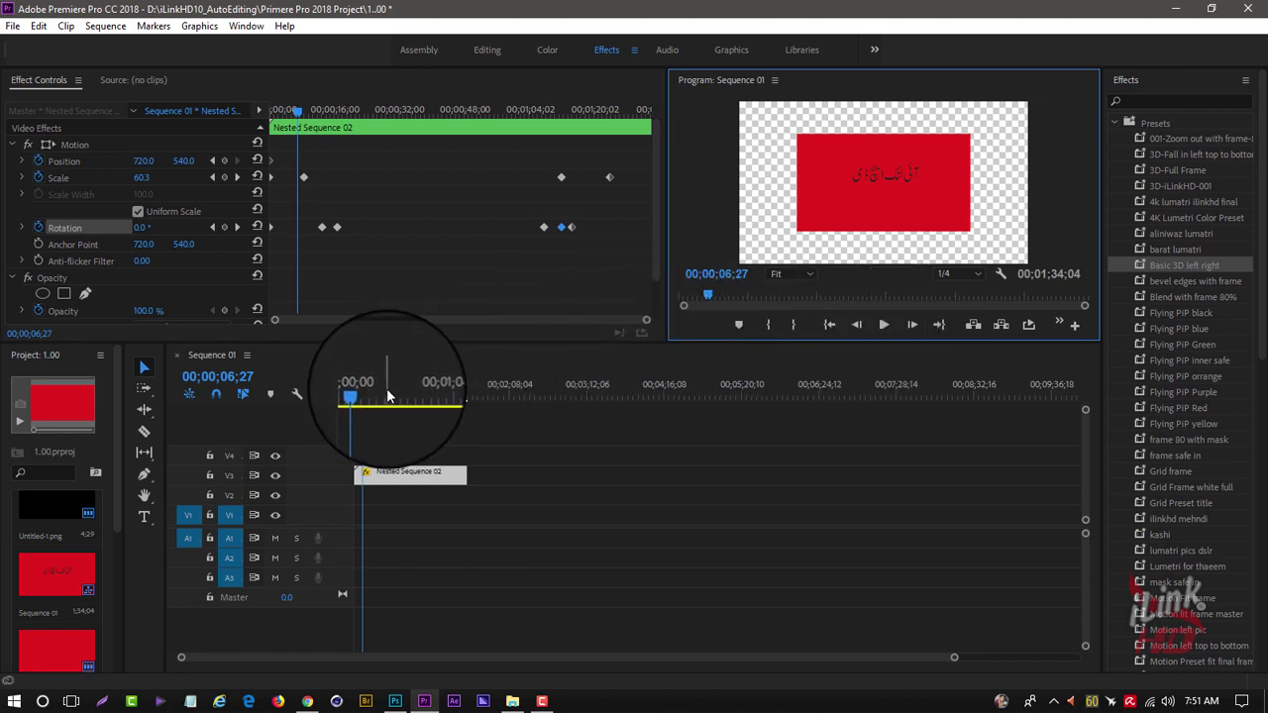
drag(387, 396, 359, 401)
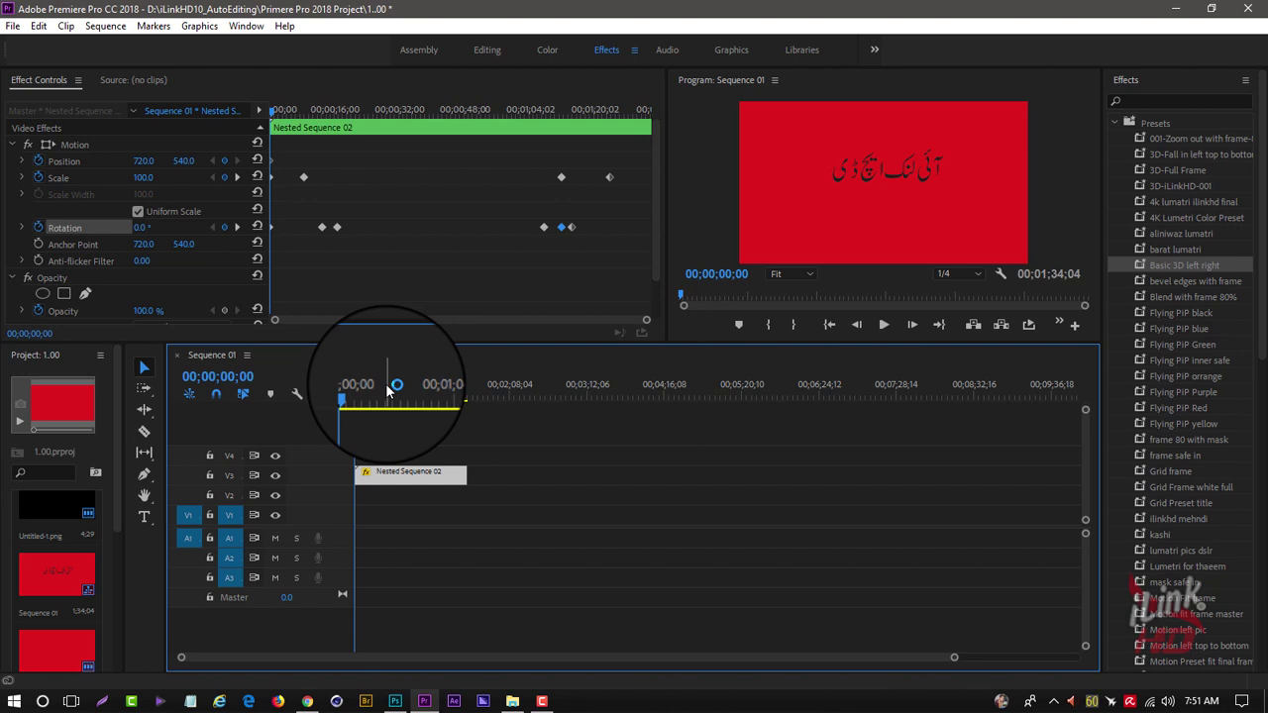
Step: Open Export Media and set QuickTime format with the GoPro CineForm RGB 12-bit with Alpha preset
click(13, 27)
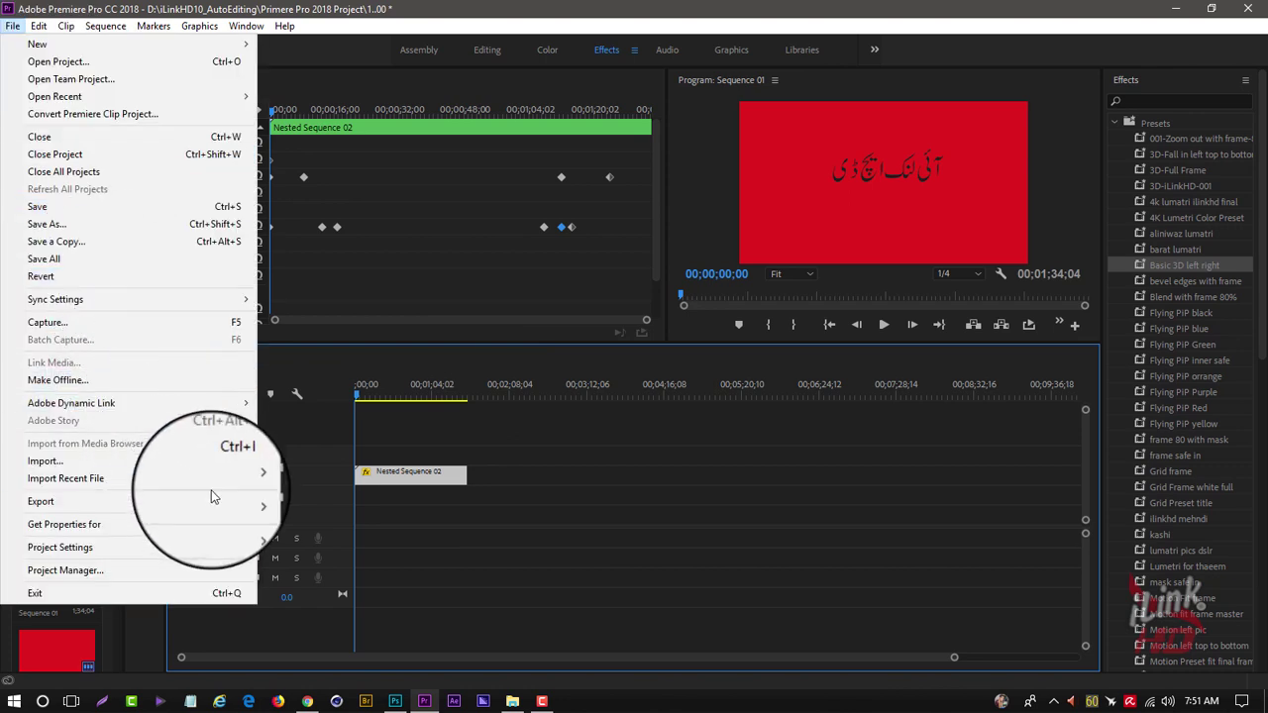
mouse_move(214, 497)
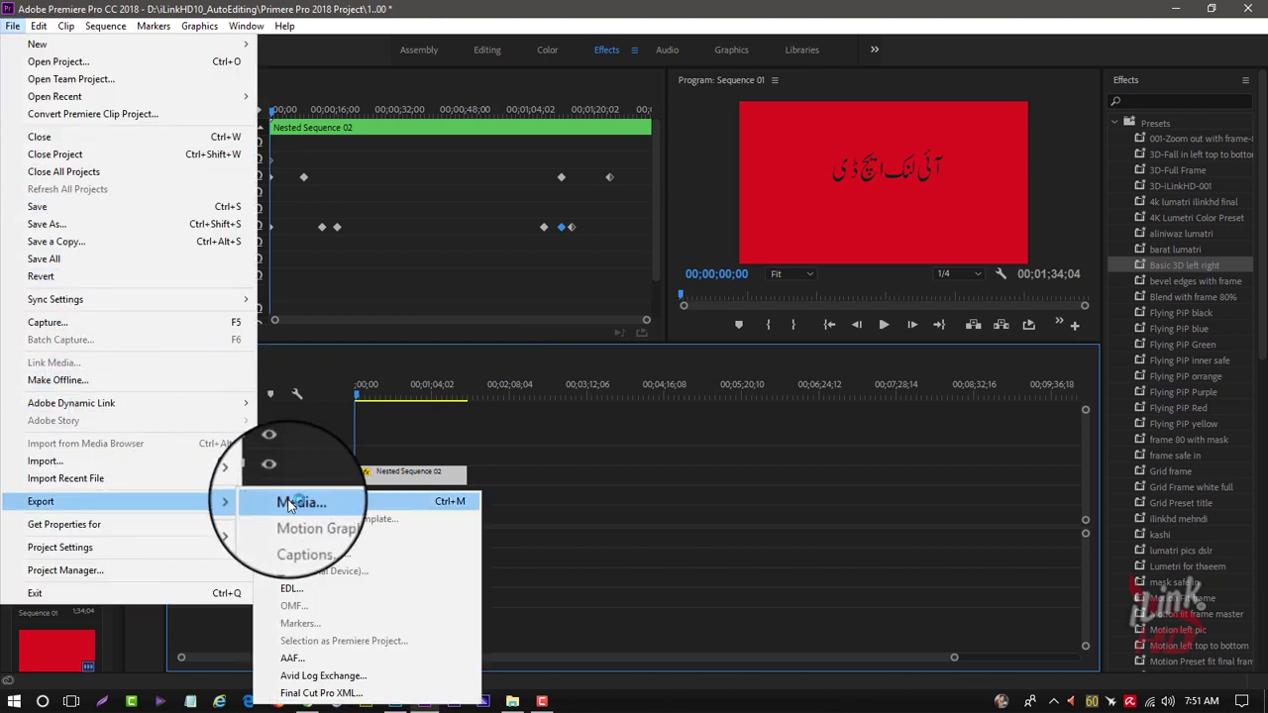
click(288, 504)
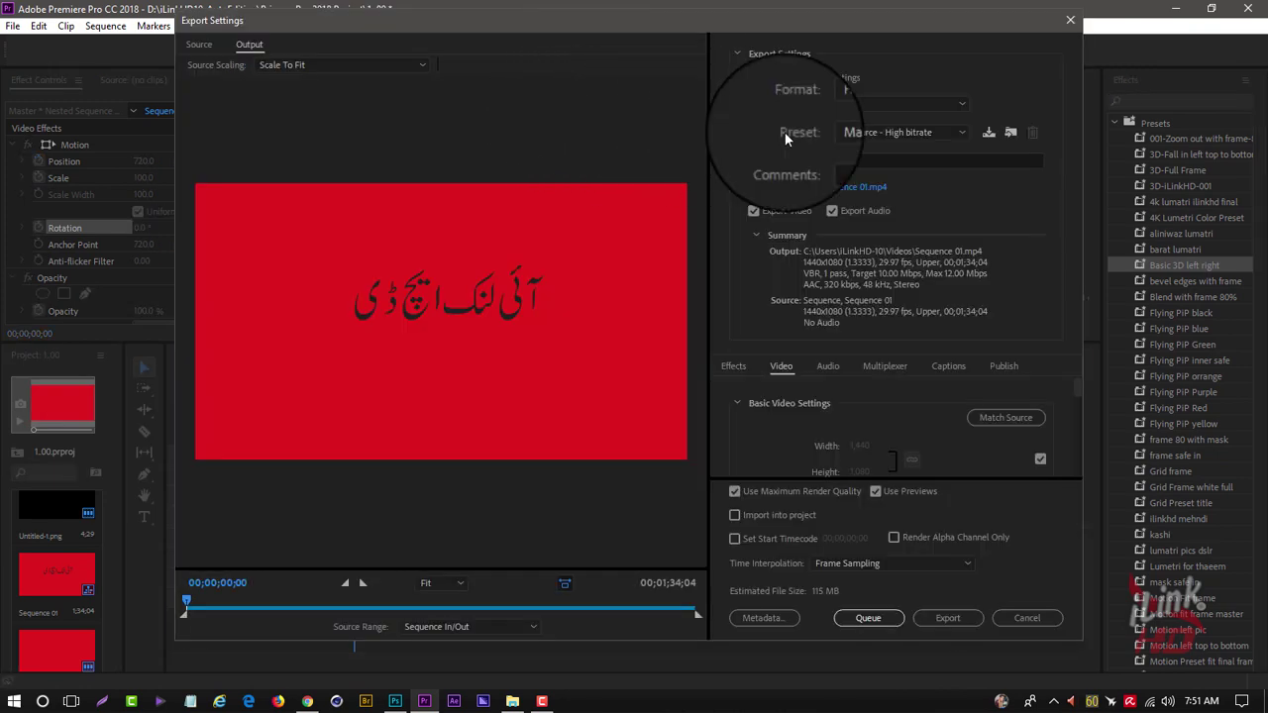
click(885, 103)
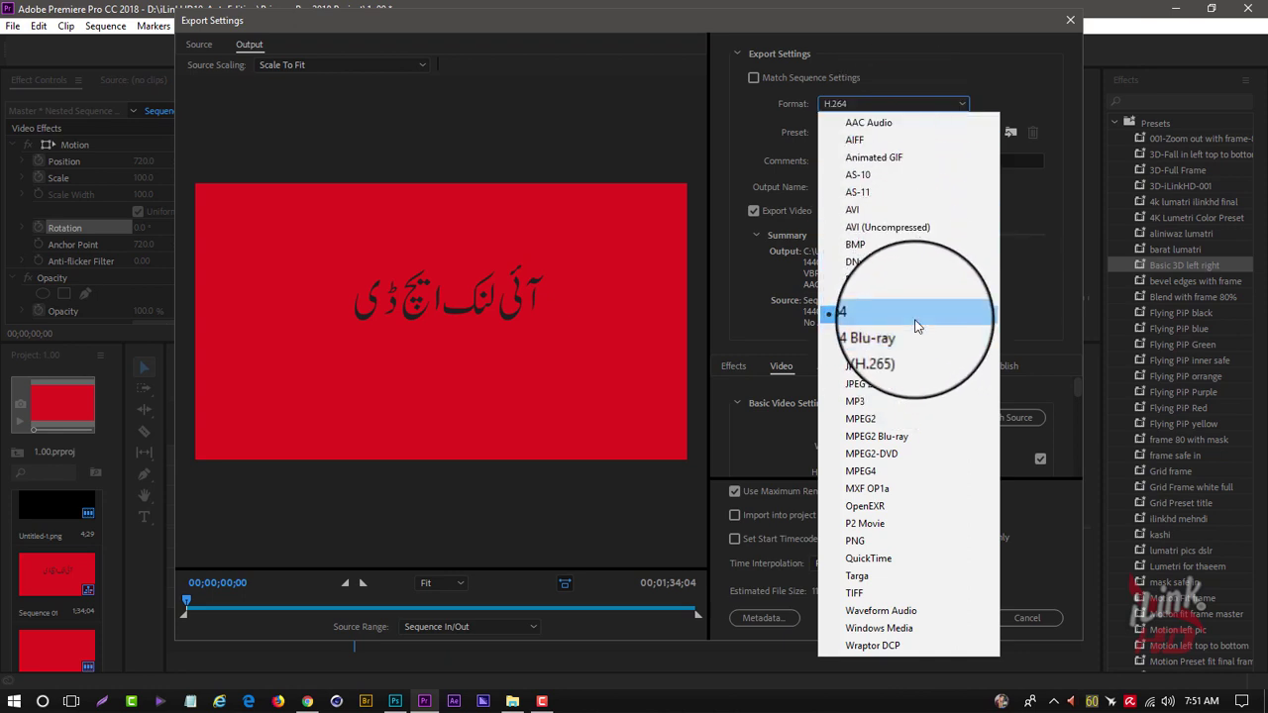
click(913, 560)
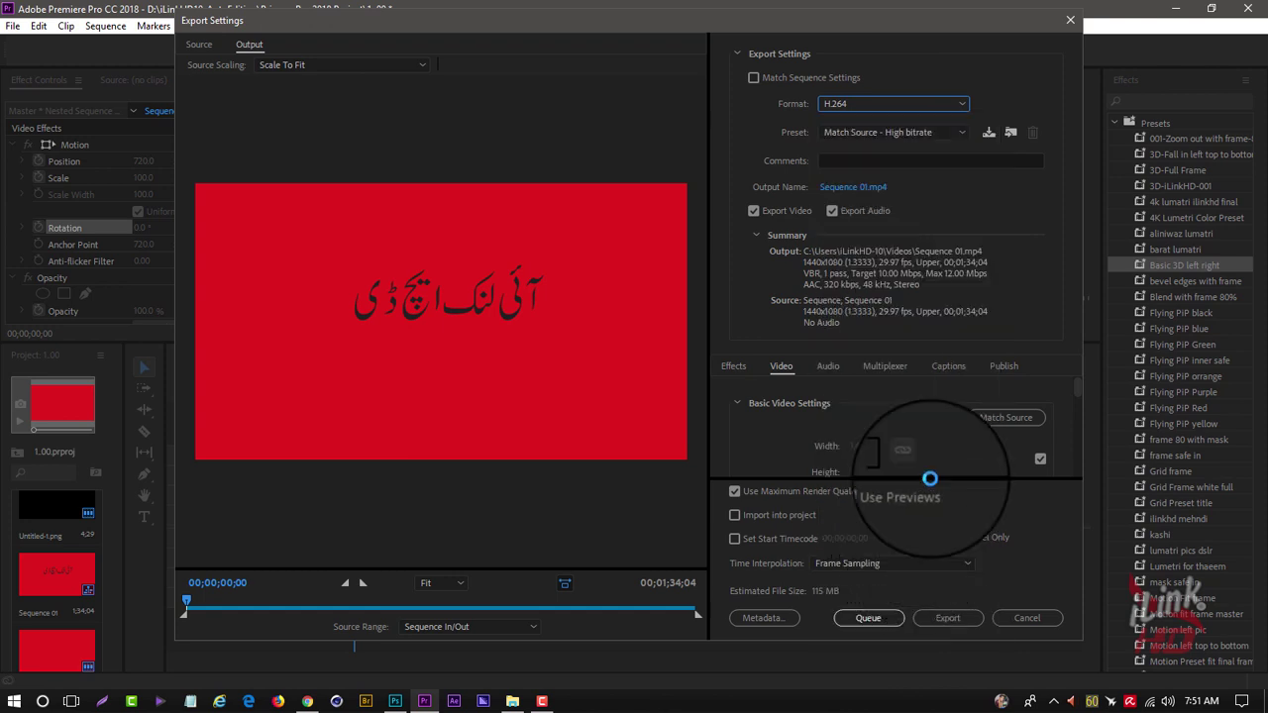
click(947, 137)
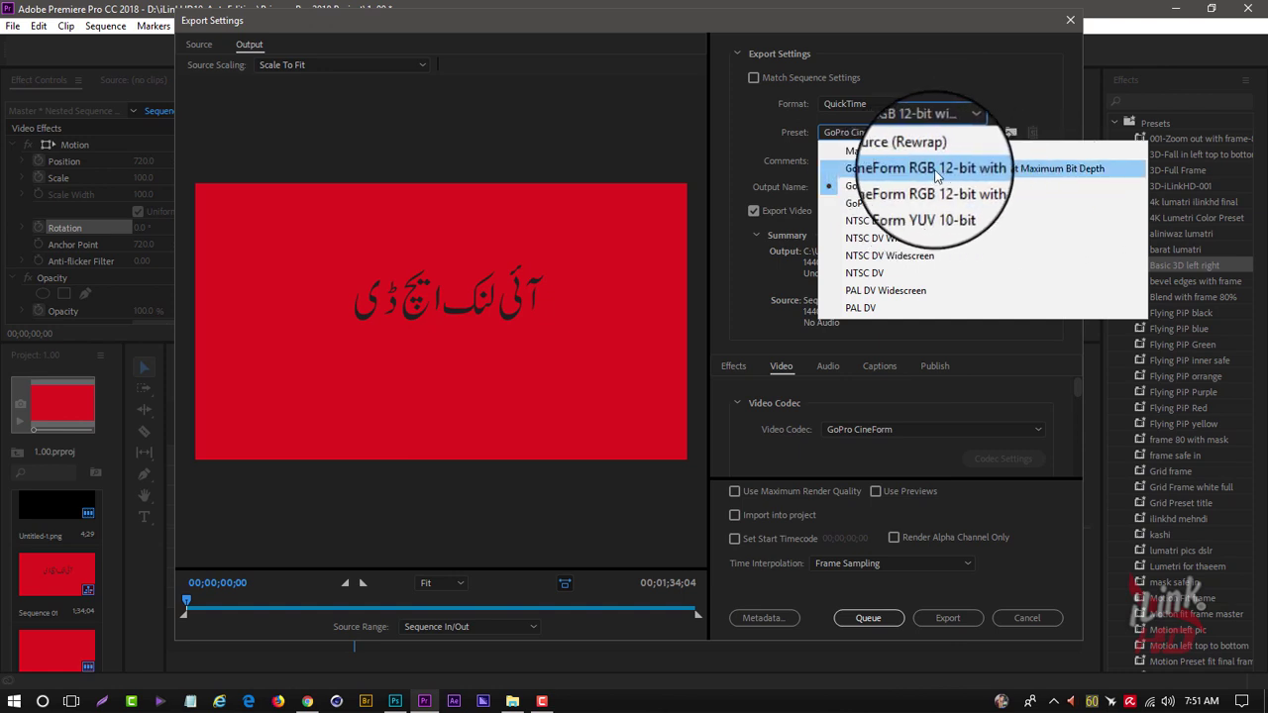
click(919, 176)
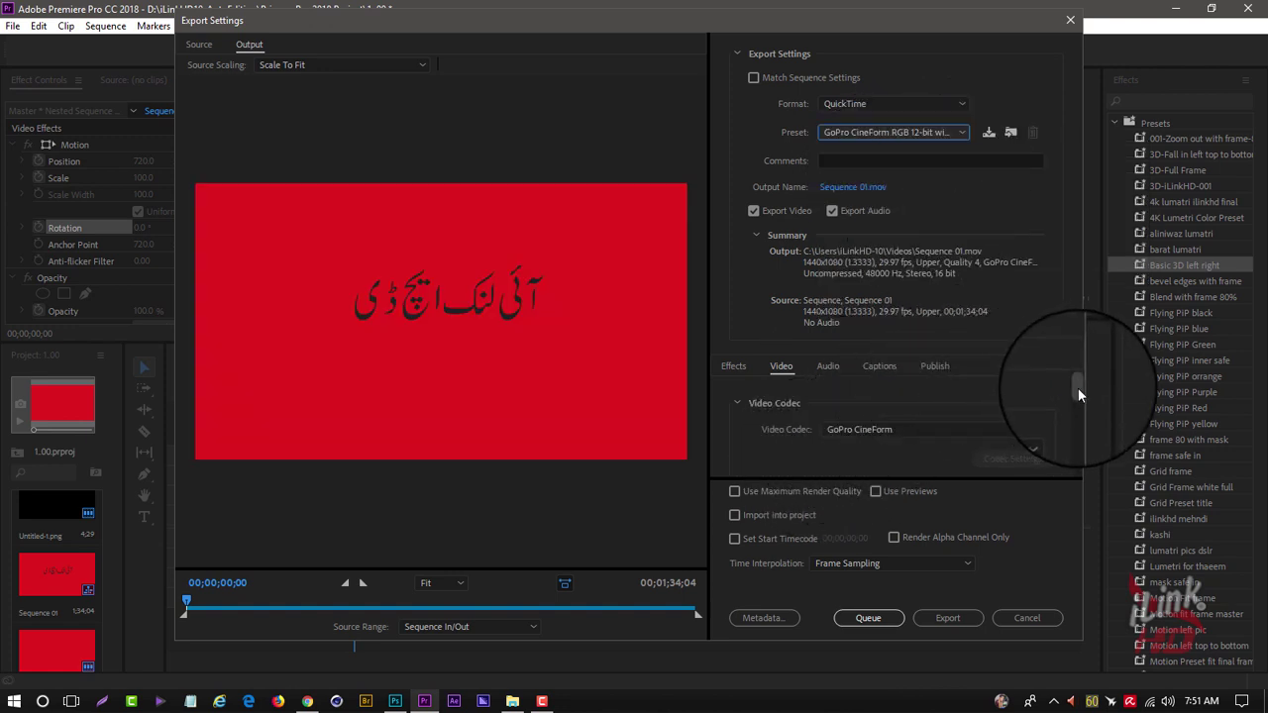
Step: Scroll the export settings and open the Output Name save location
scroll(1079, 401, down, 2)
scroll(1079, 401, down, 1)
drag(1079, 401, 1082, 423)
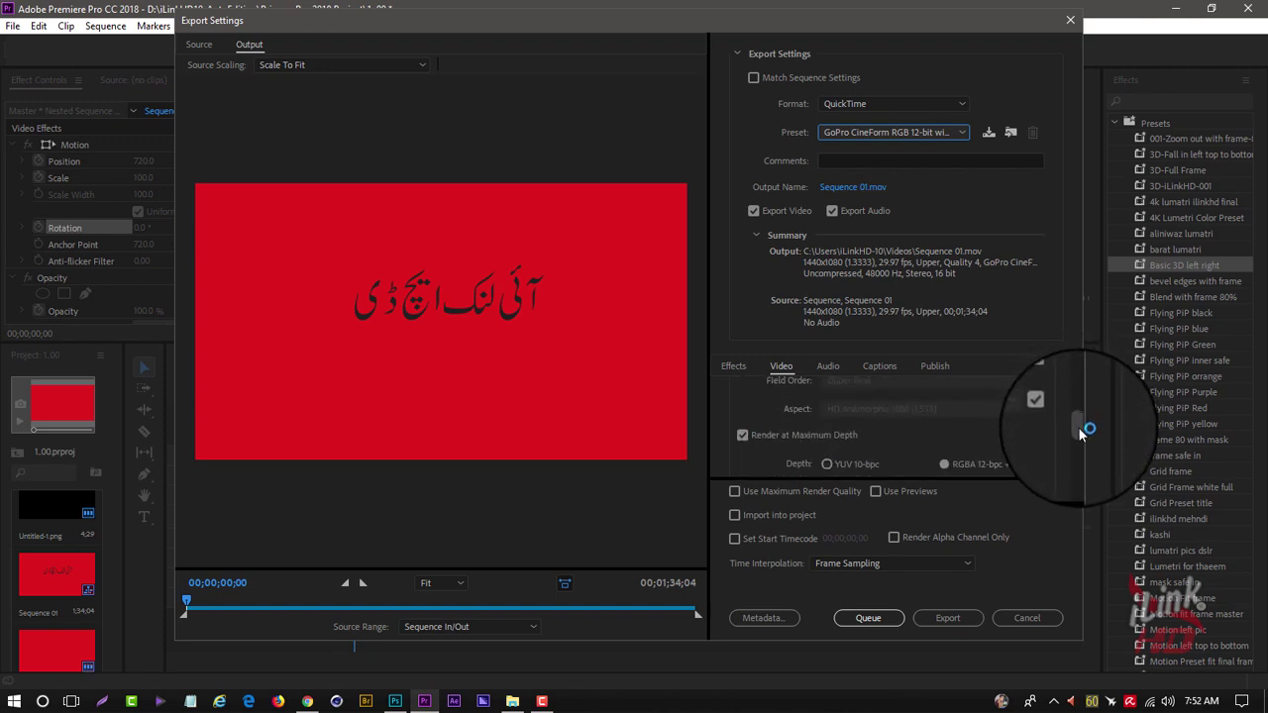
scroll(1065, 399, down, 5)
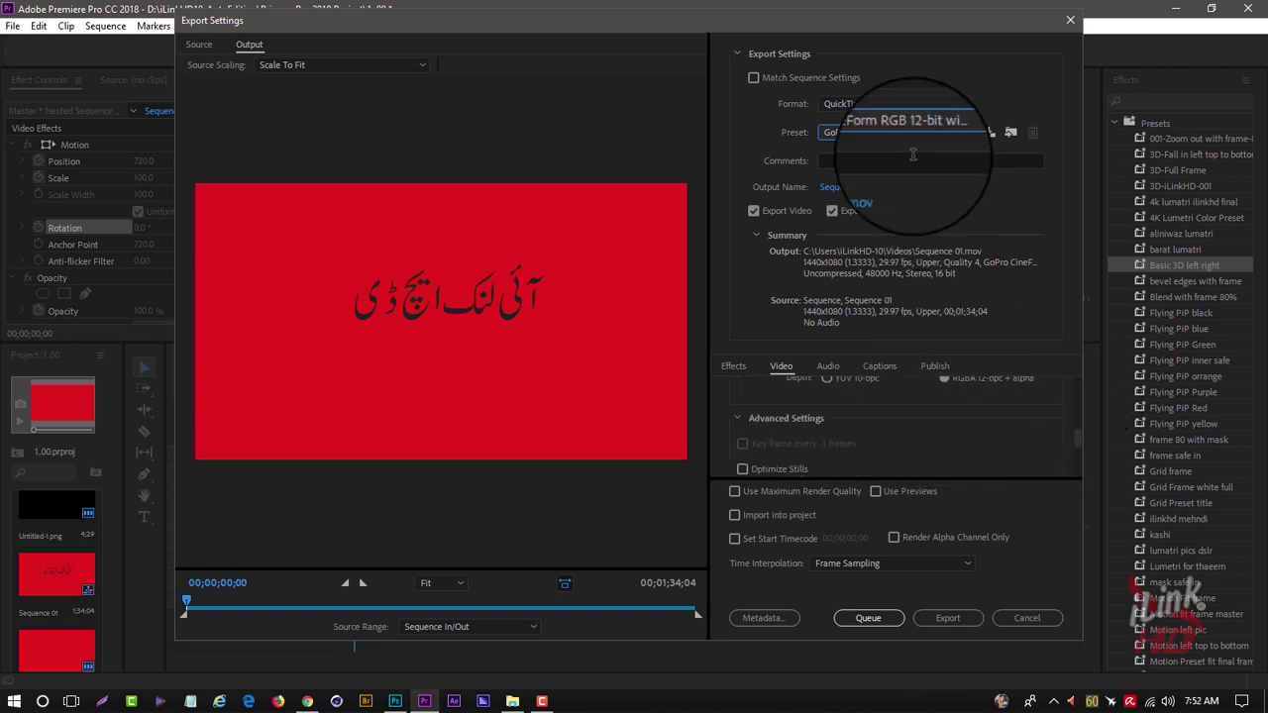
click(852, 187)
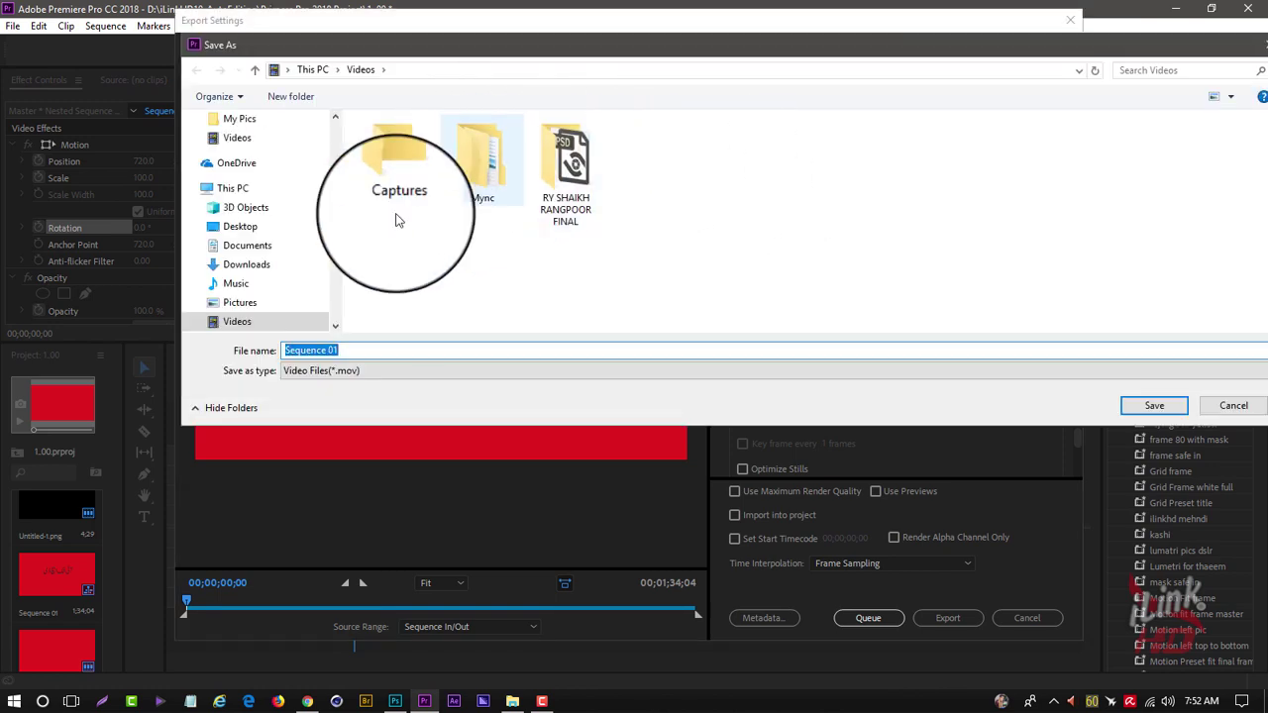
Step: Save the output as Sequence 01.mov in Videos, start the export, and move the encoding dialog aside
click(238, 321)
double_click(348, 352)
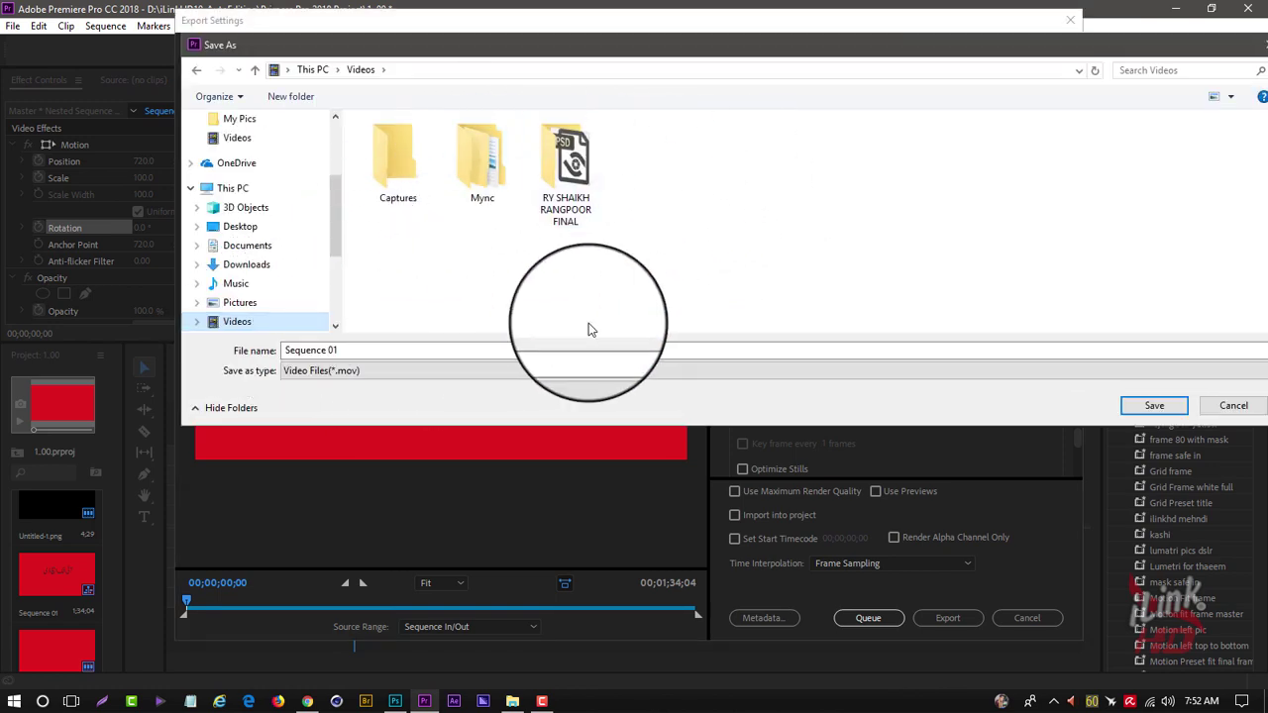
click(1154, 405)
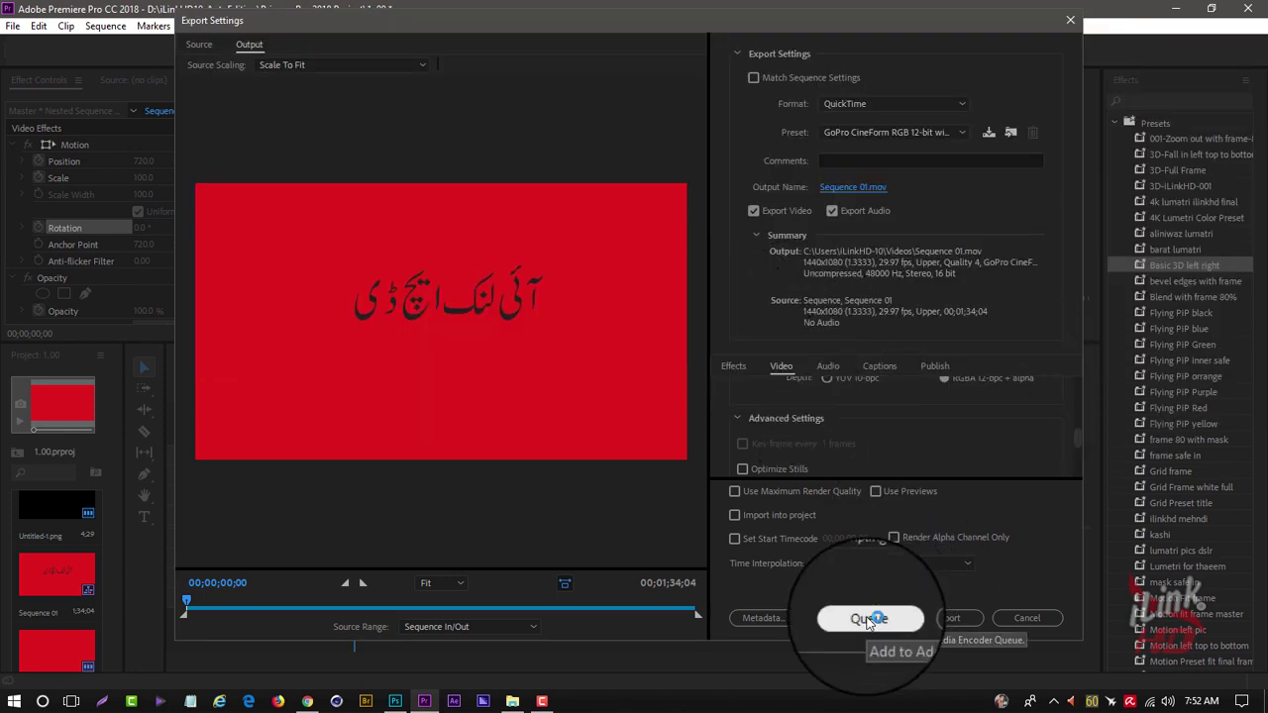
click(948, 618)
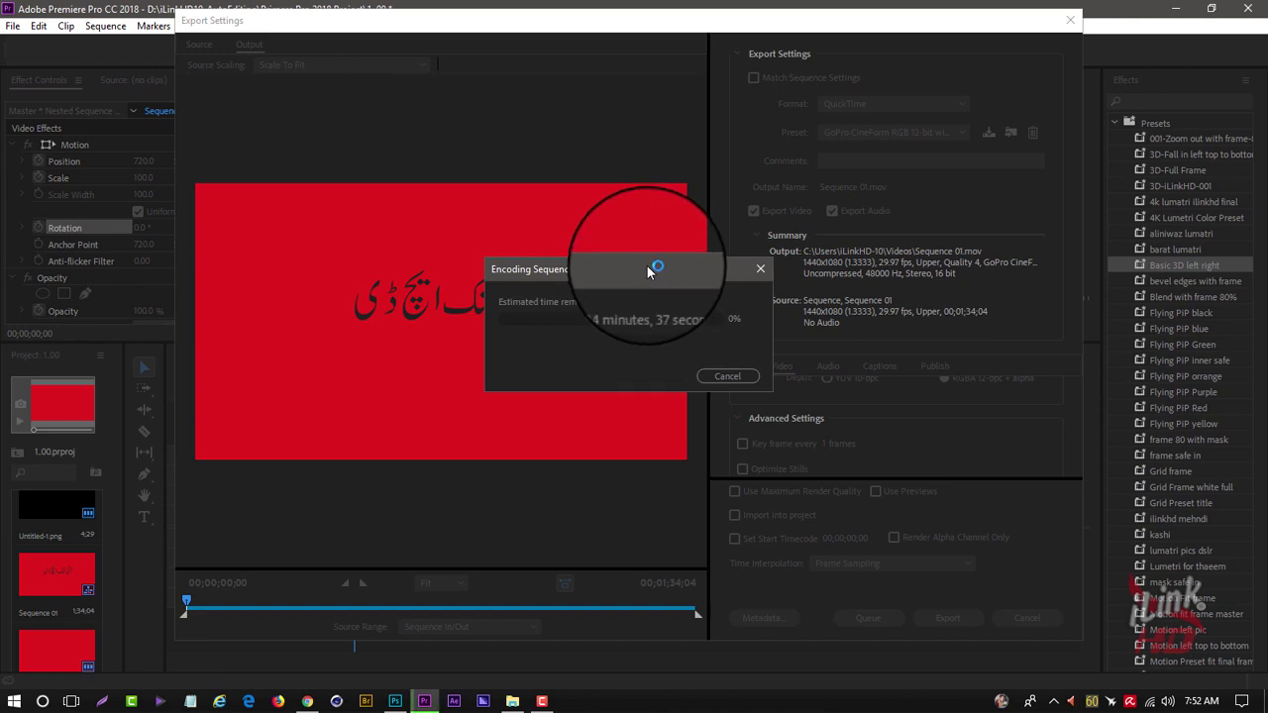
drag(649, 270, 618, 144)
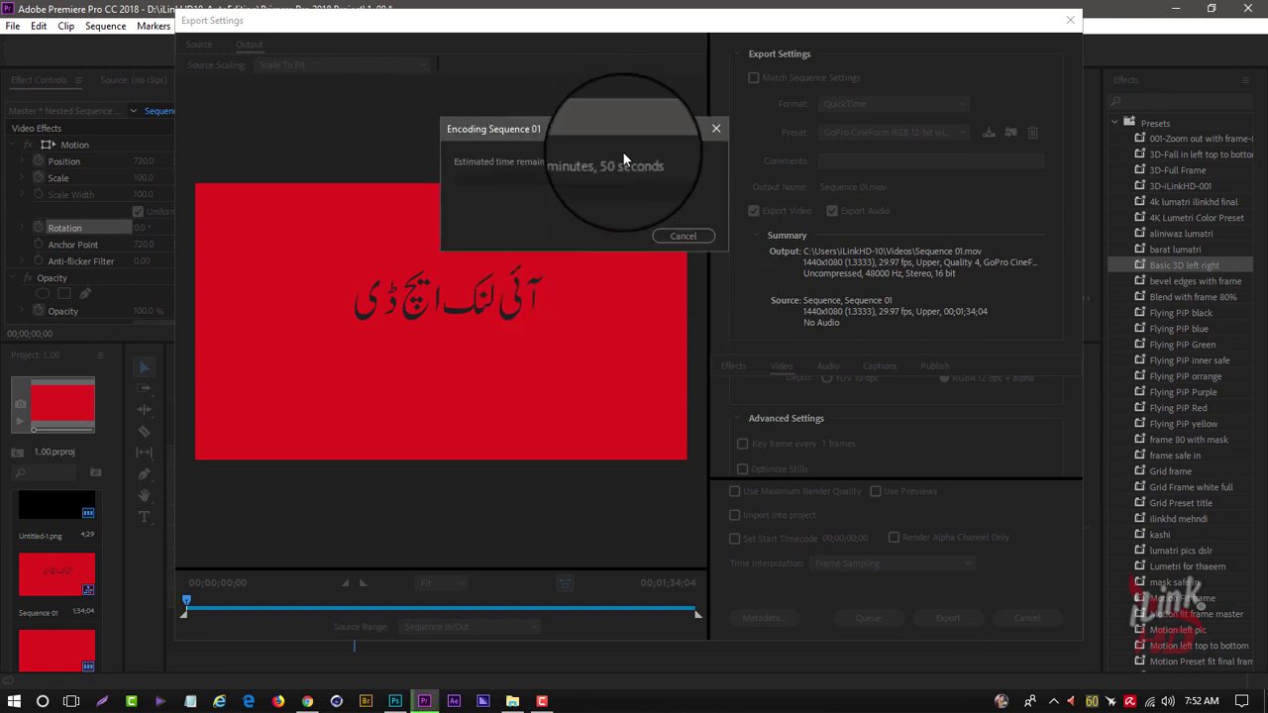
drag(618, 143, 592, 146)
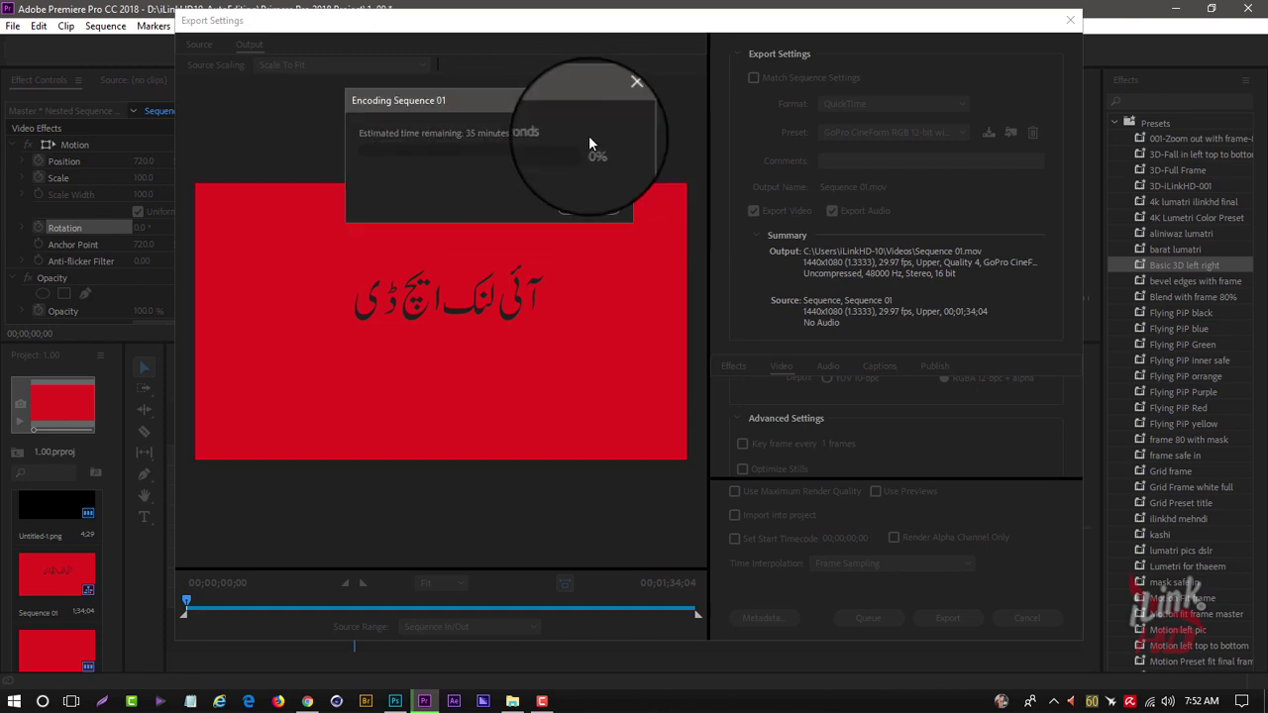